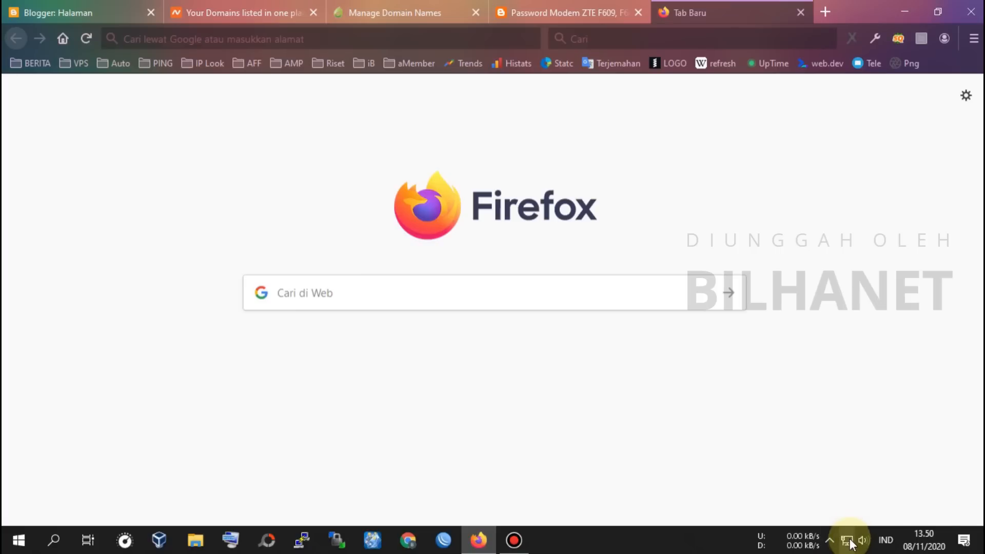
# Enter the router address 192.168.1.1 in the new tab's address bar
pyautogui.moveTo(850, 544)
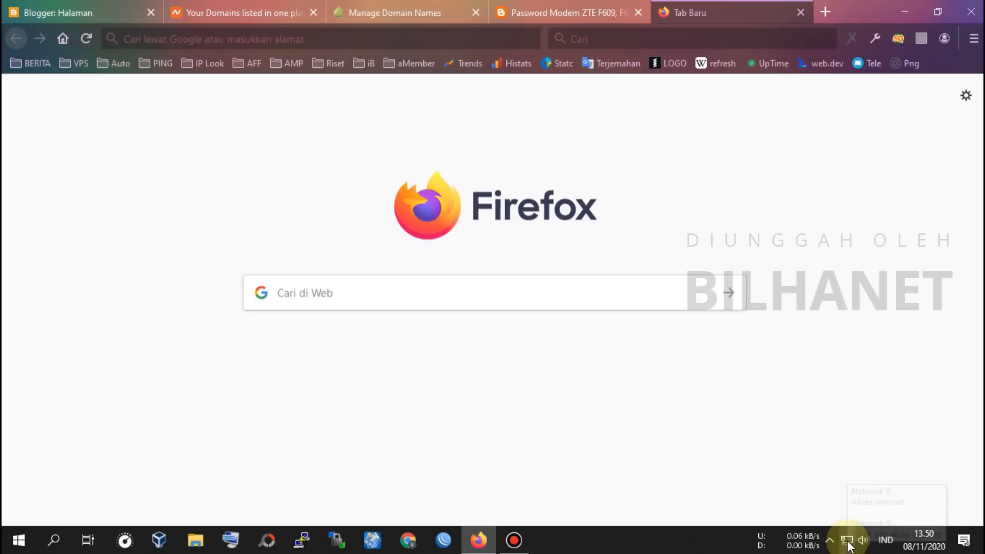
pyautogui.click(222, 40)
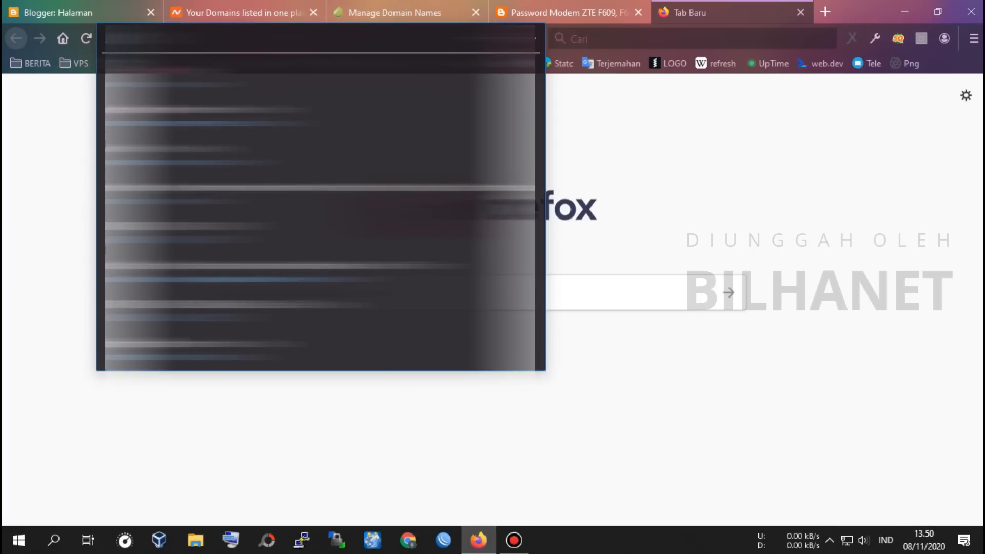
pyautogui.write('192.168')
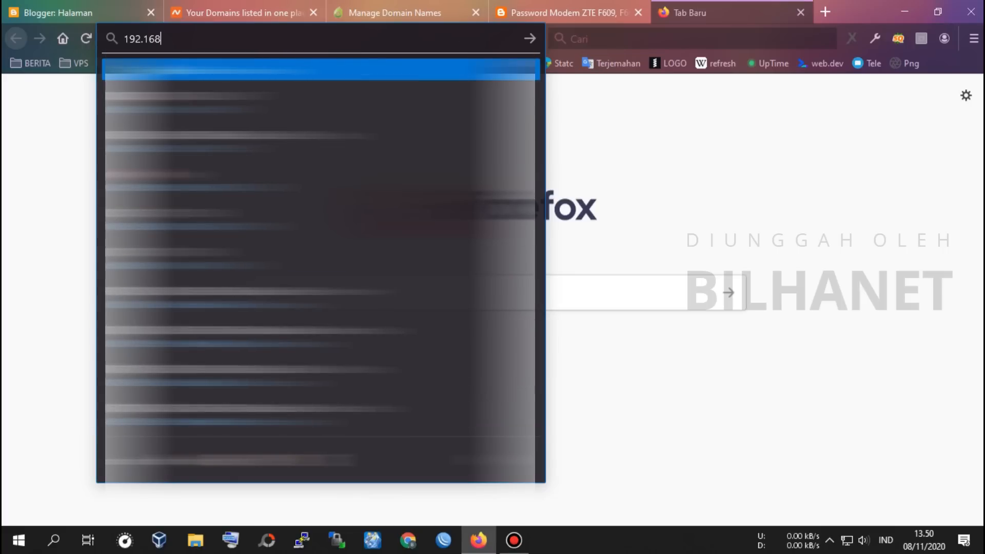
pyautogui.write('.1.1')
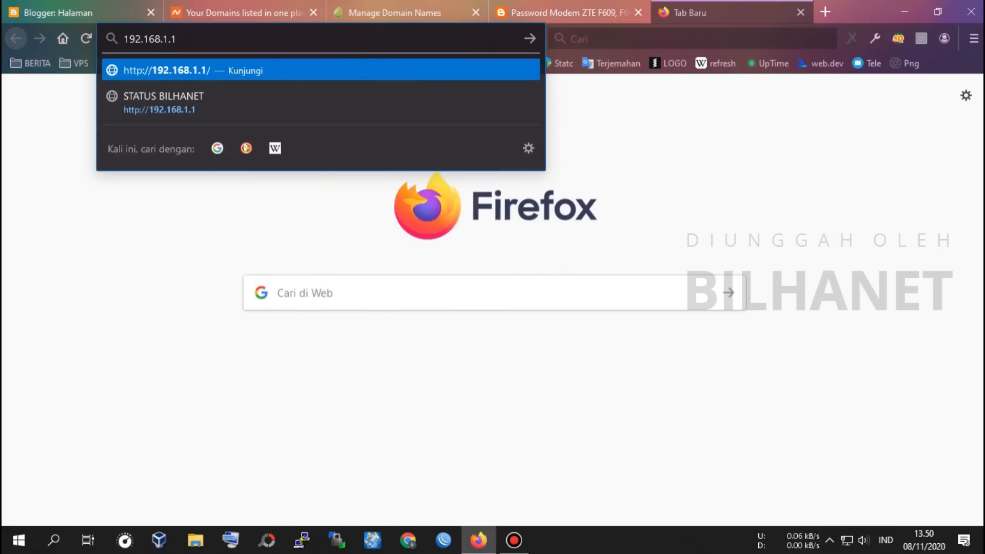
# Load 192.168.1.1 and dismiss the saved-login suggestions, leaving the ZTE F660 login fields empty
pyautogui.press('Return')
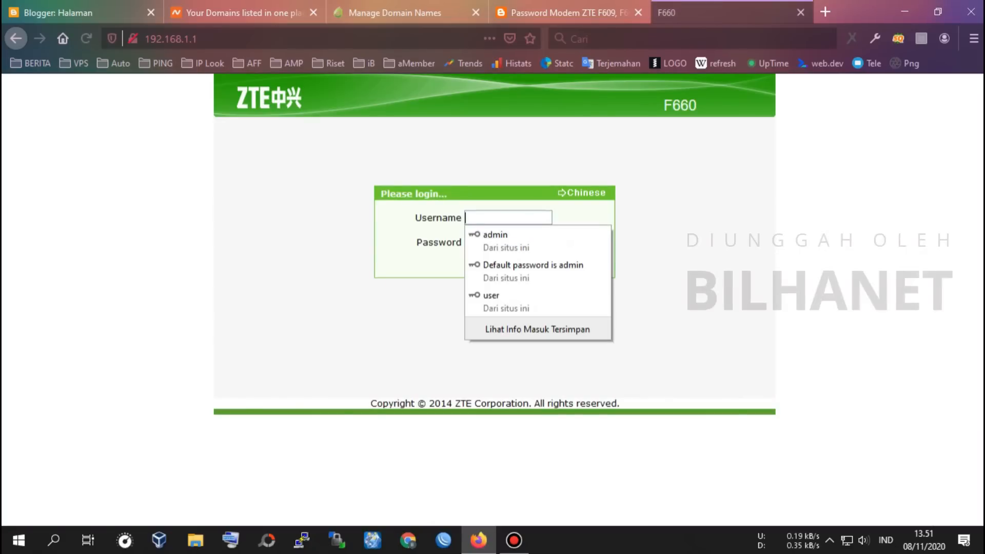
pyautogui.click(672, 187)
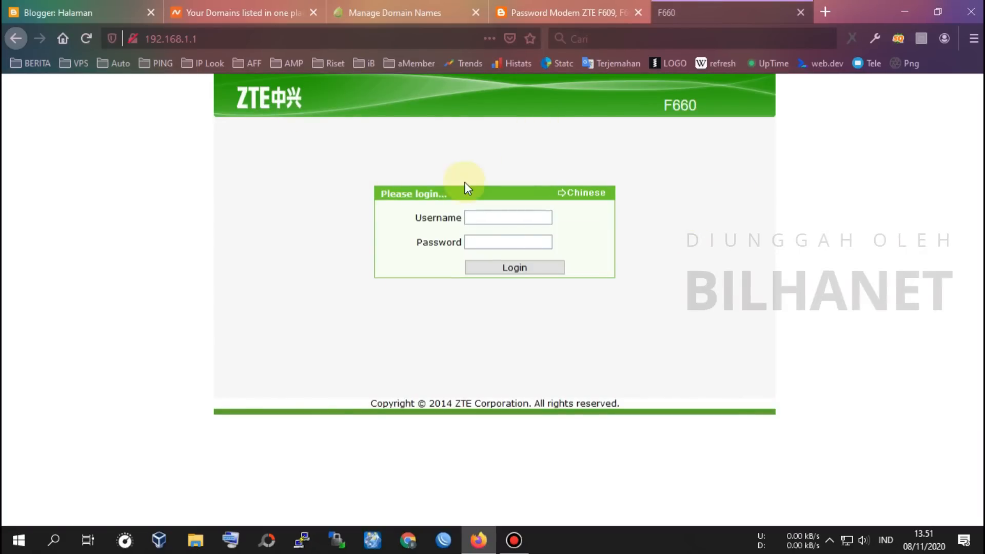
pyautogui.click(480, 218)
pyautogui.click(433, 242)
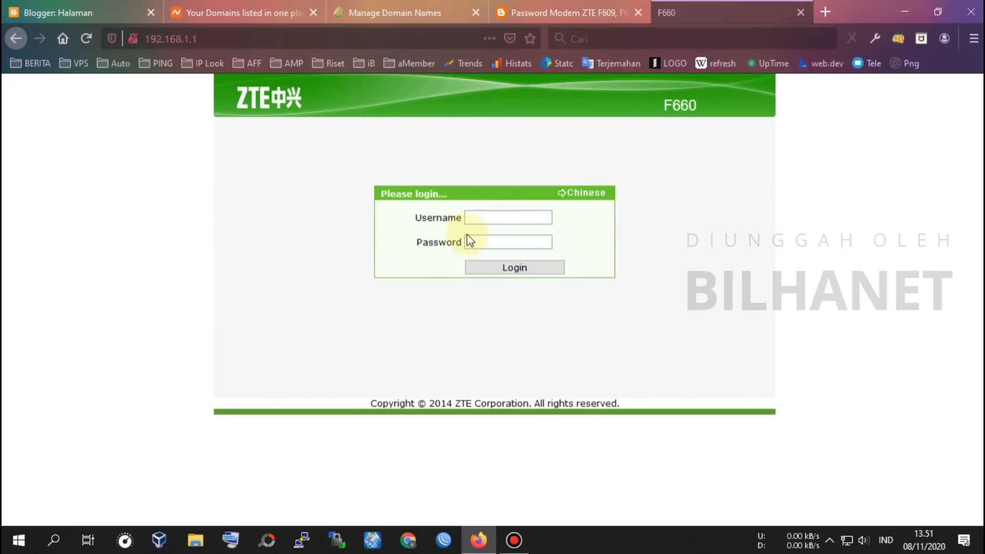
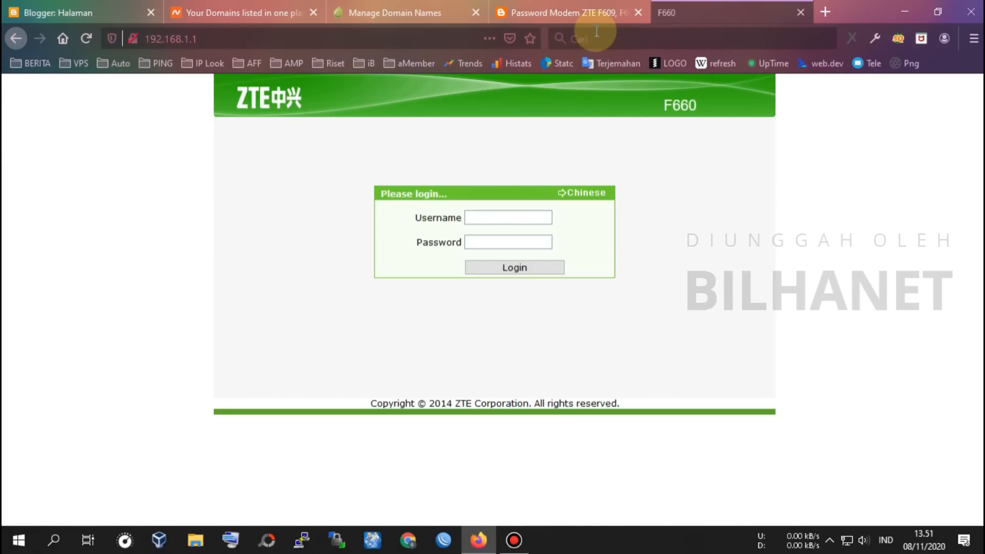
# Switch to the 'Password Modem ZTE F609' blog tab listing default F660 and F609 admin credentials
pyautogui.click(587, 15)
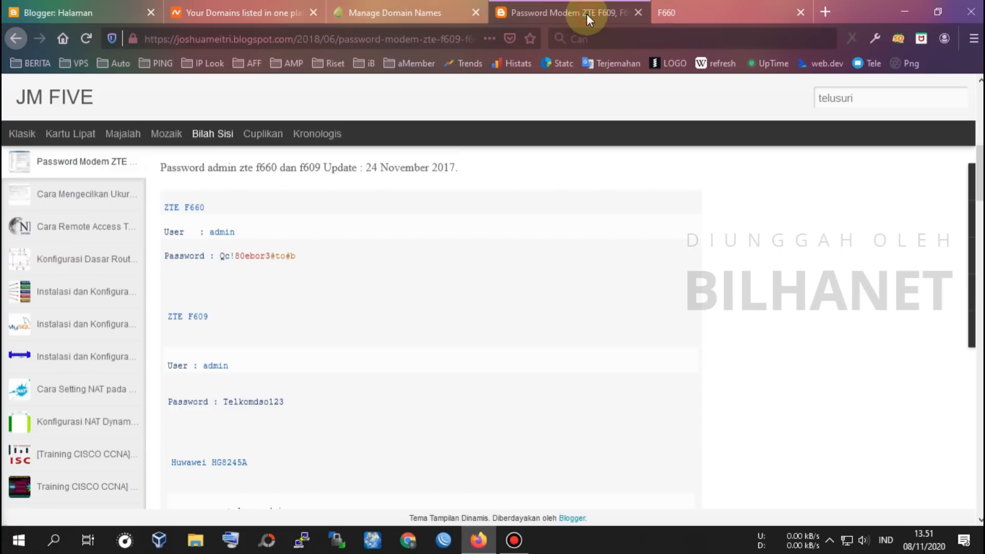
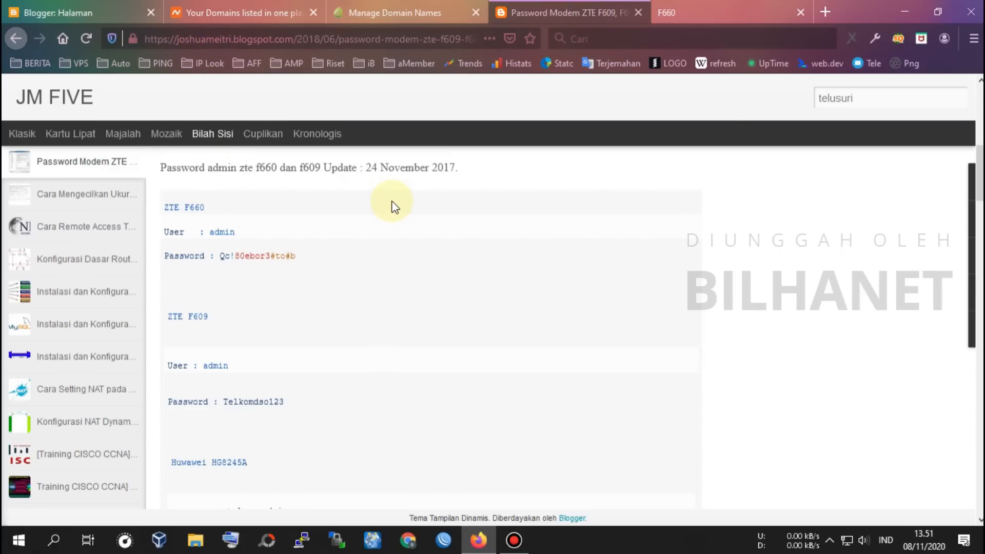
# Return to the ZTE F660 login page at 192.168.1.1 and focus the Username field
pyautogui.hotkey('ctrl', 'Tab')
pyautogui.click(509, 216)
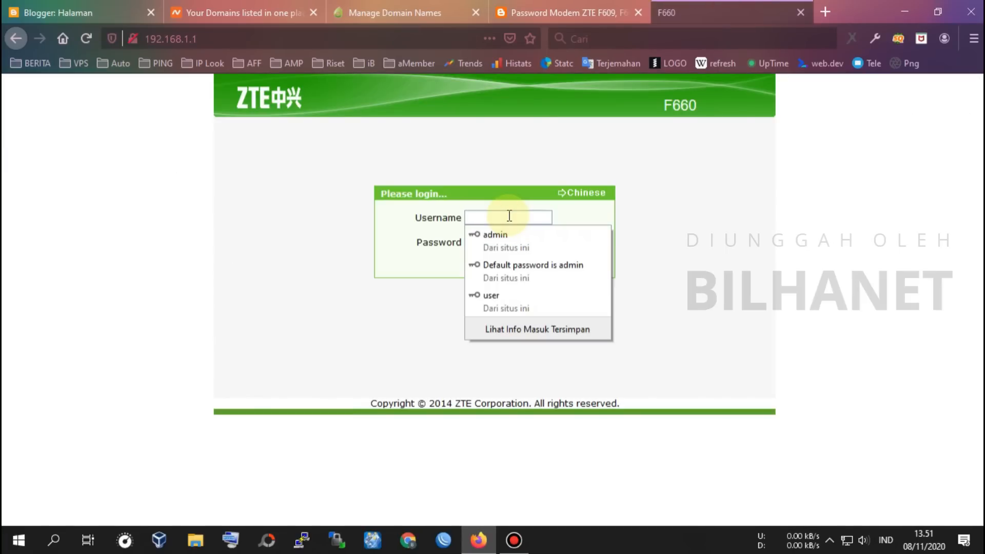
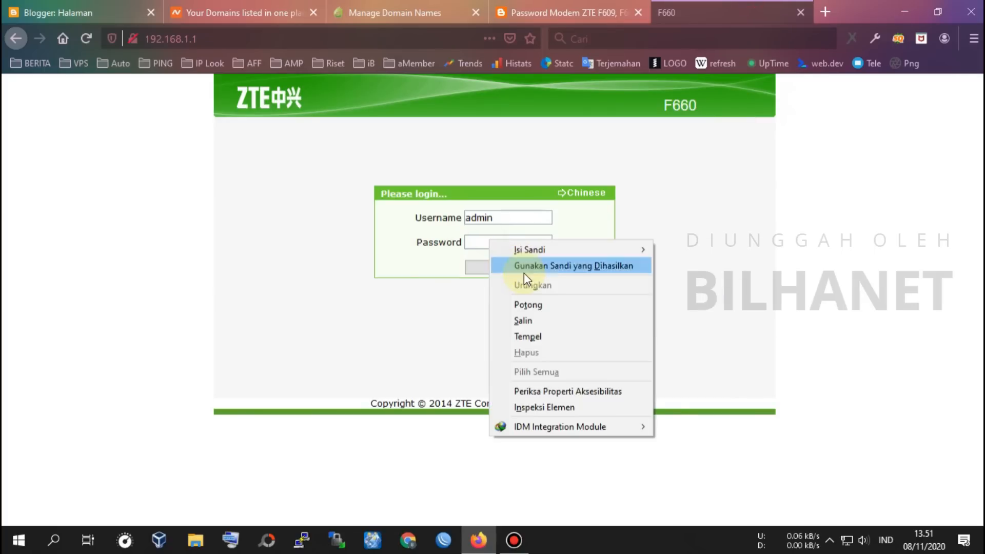
# Paste the saved admin password, log in, and decline Firefox's save-password prompt
pyautogui.click(534, 335)
pyautogui.click(518, 270)
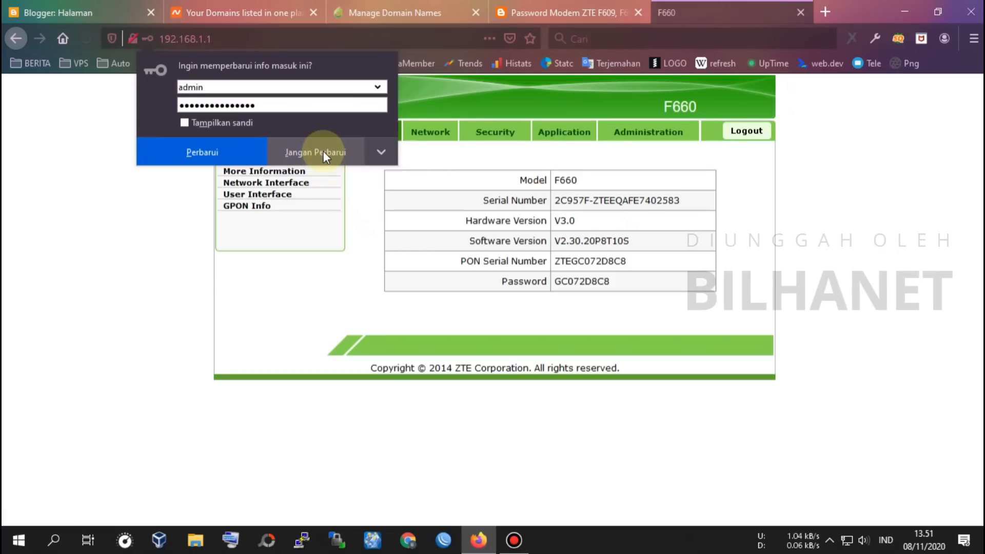
pyautogui.click(323, 152)
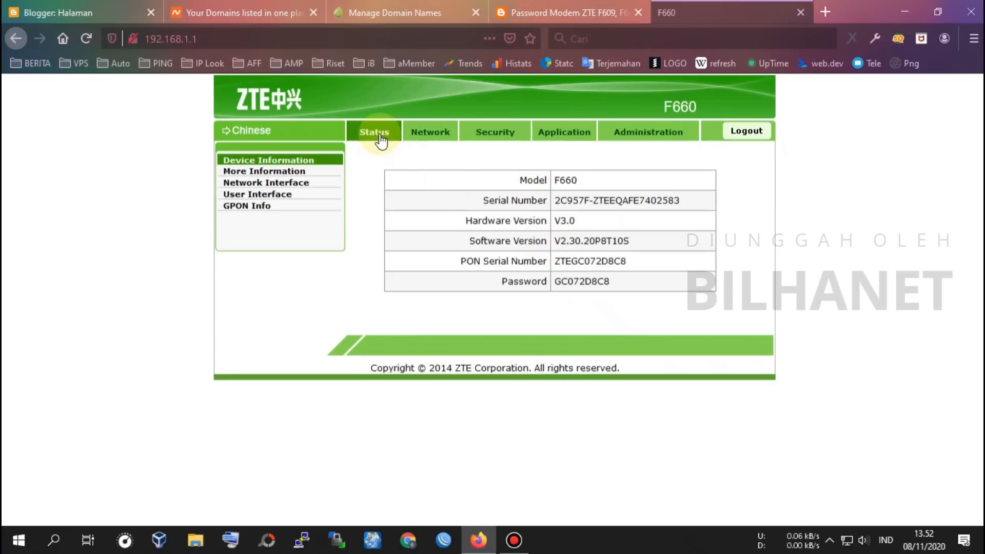
# On the WAN Connection page, keep IPv4 and set the connection type to DHCP
pyautogui.click(435, 136)
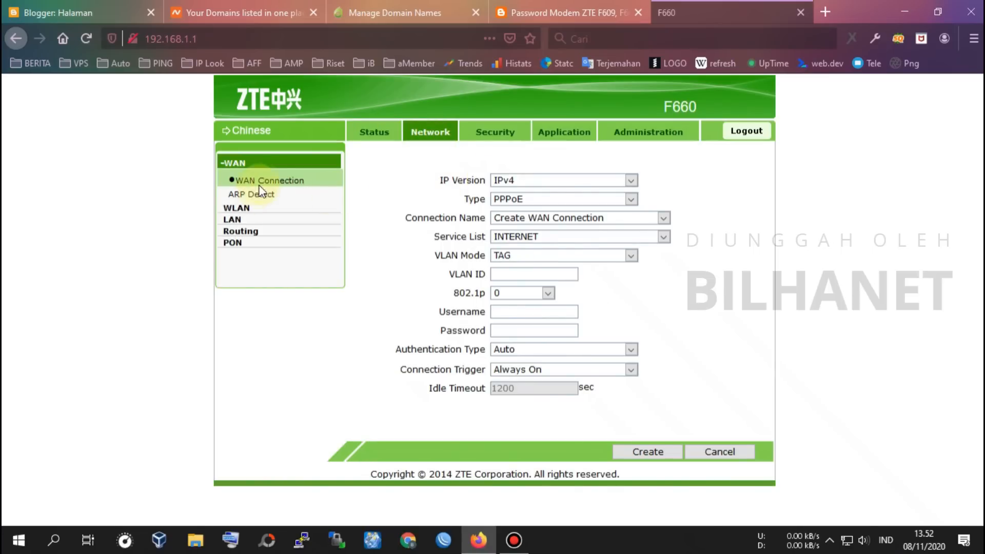
pyautogui.click(400, 193)
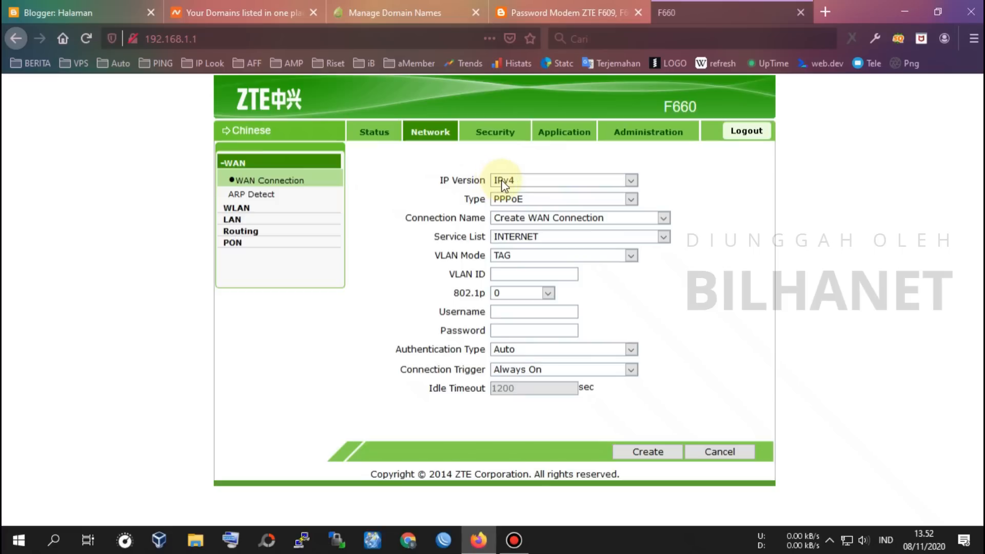
pyautogui.click(515, 181)
pyautogui.click(510, 195)
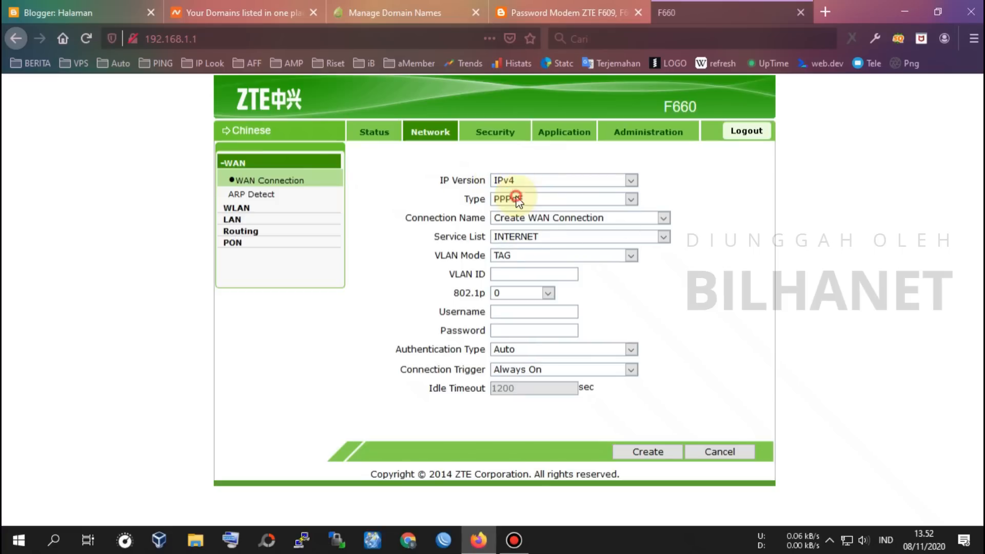
pyautogui.click(522, 198)
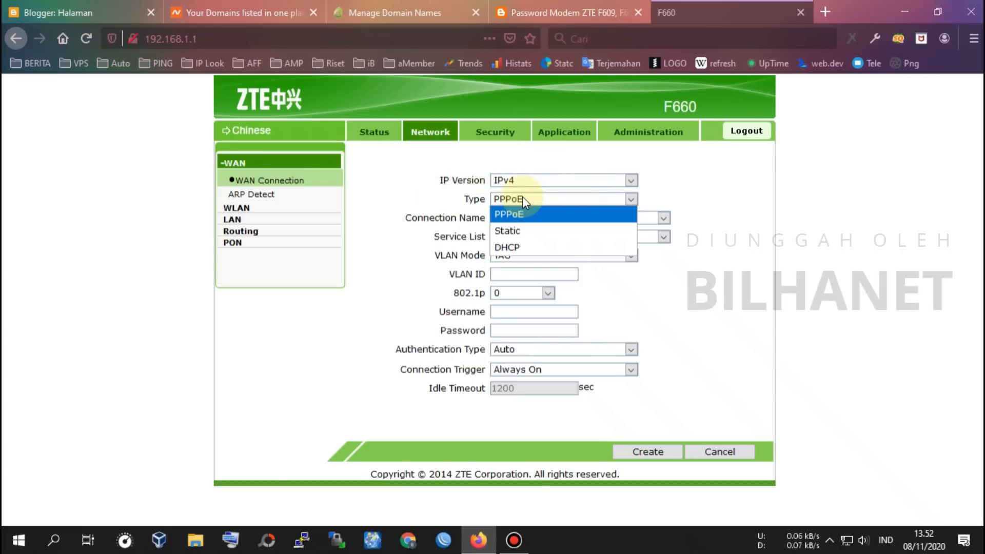
pyautogui.click(519, 248)
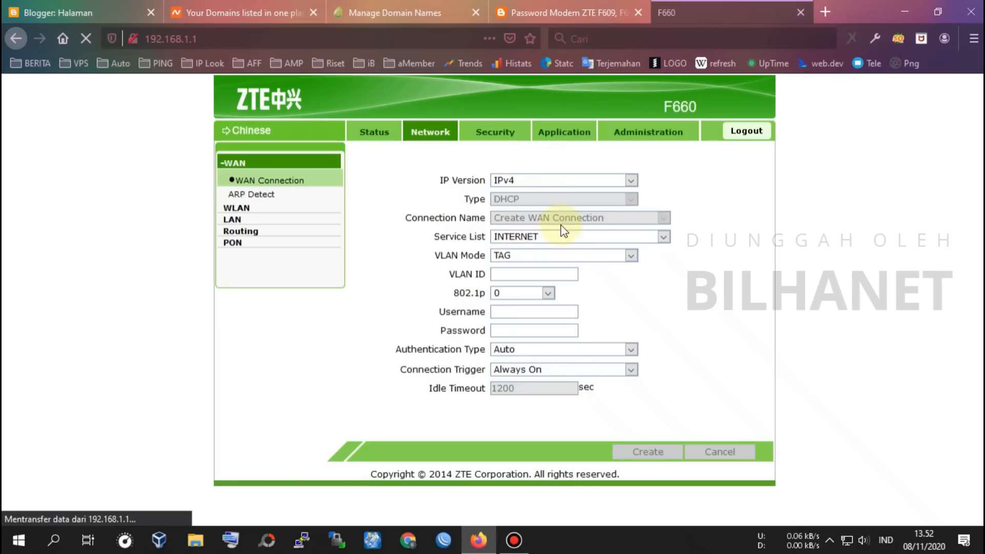
# Create a new WAN connection with INTERNET service and TRANSPARENT VLAN mode
pyautogui.click(508, 219)
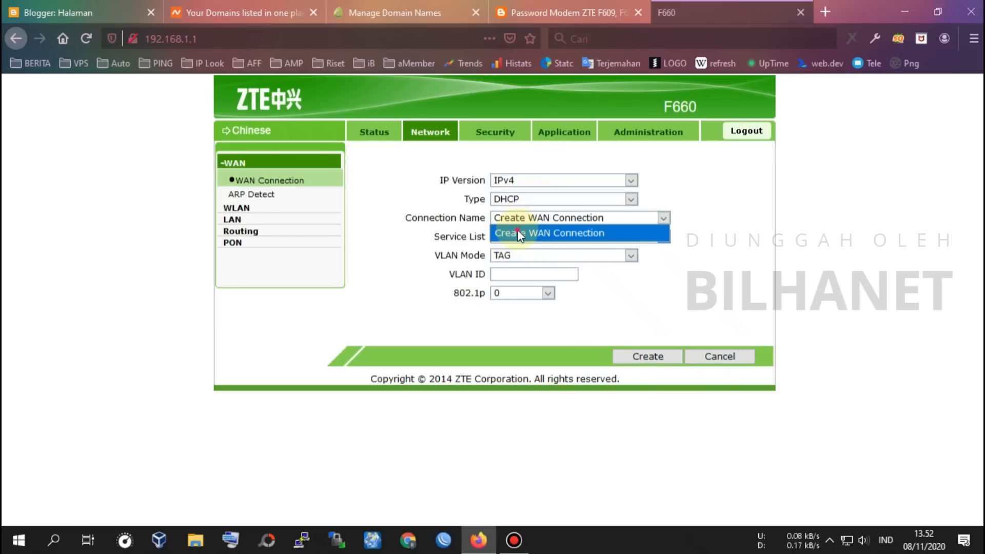
pyautogui.click(518, 233)
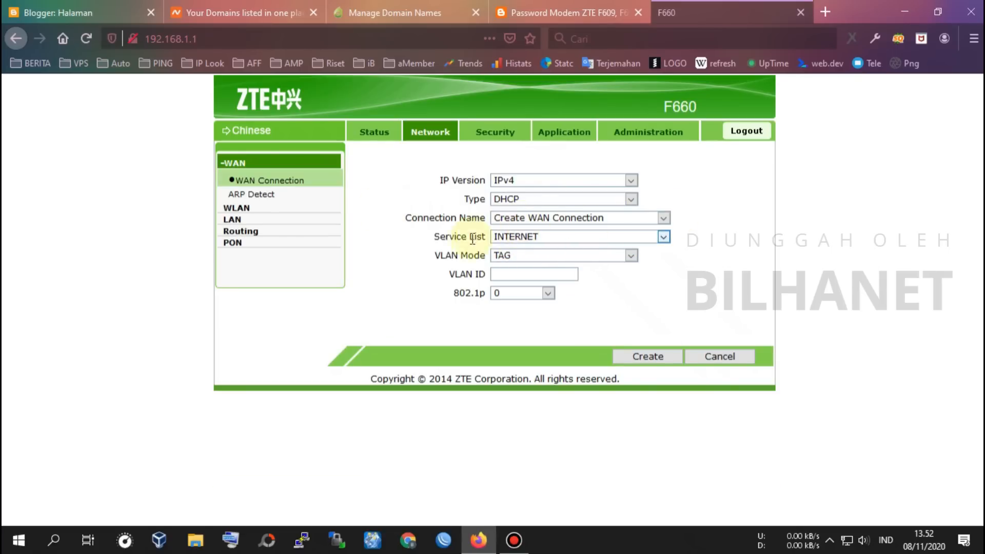
pyautogui.click(529, 239)
pyautogui.click(527, 239)
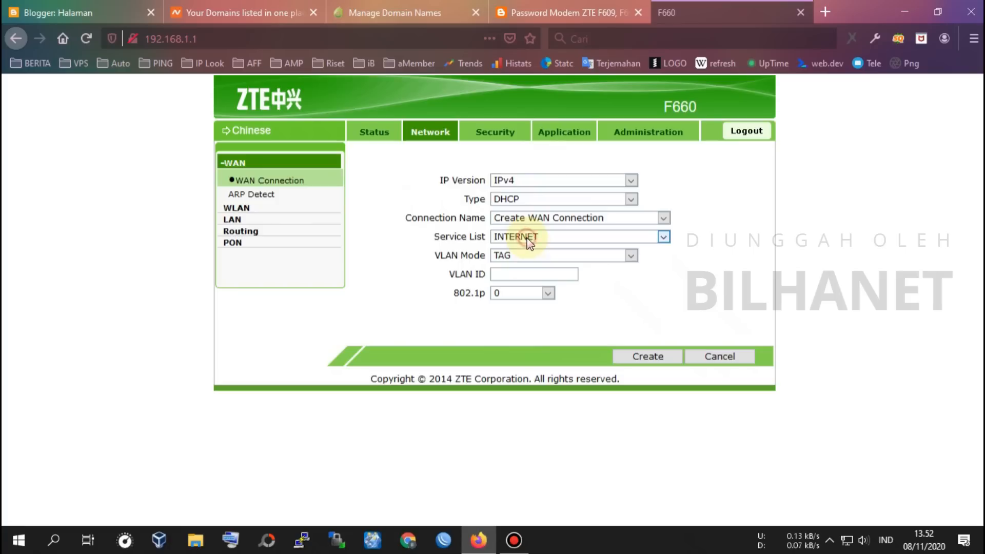
pyautogui.click(518, 255)
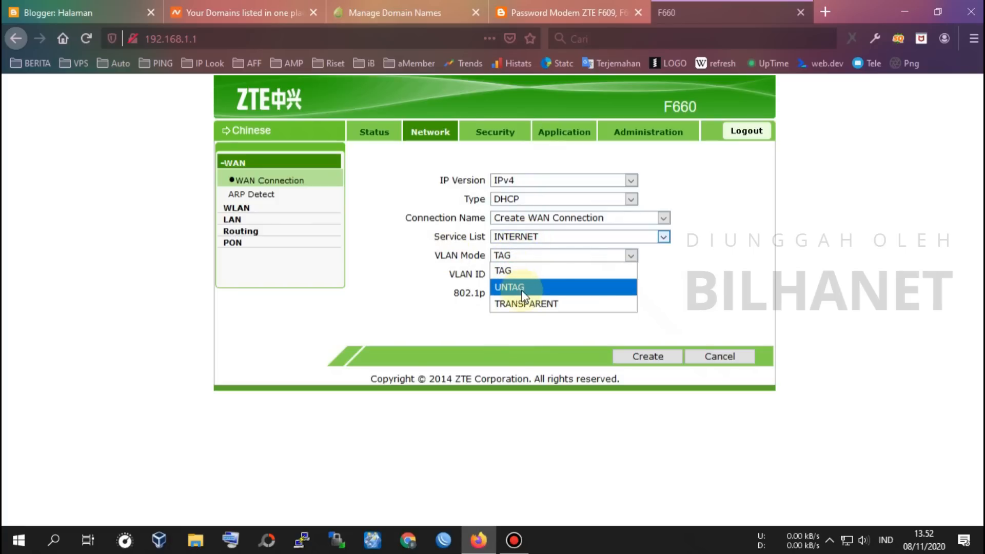
pyautogui.click(530, 304)
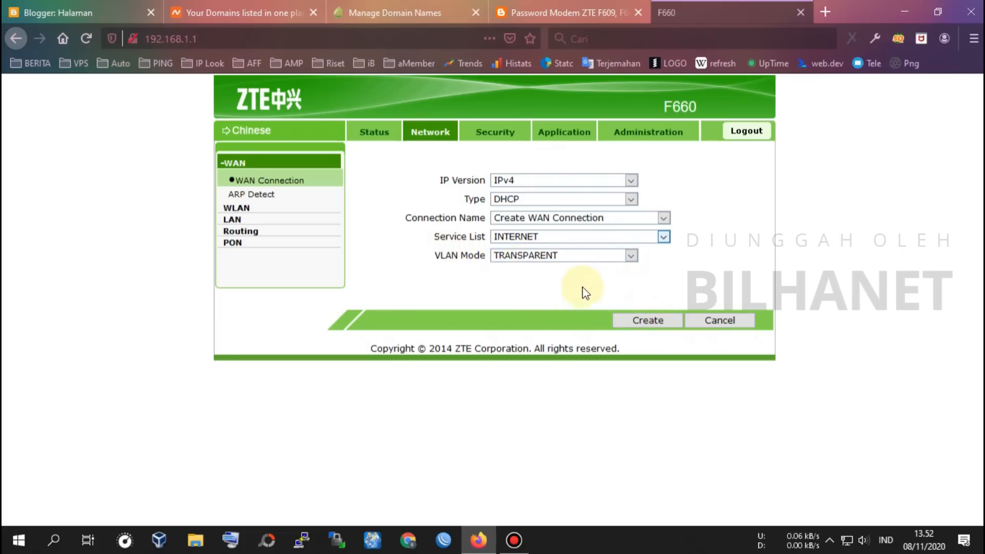
pyautogui.click(647, 322)
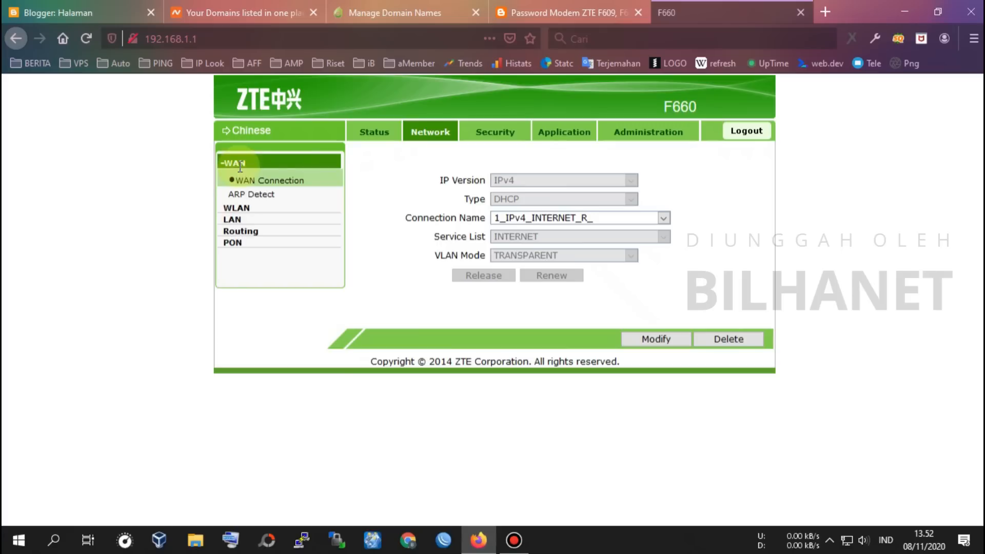
# In WLAN Basic, keep Mixed 802.11b/g/n mode and set the channel to 11
pyautogui.click(236, 211)
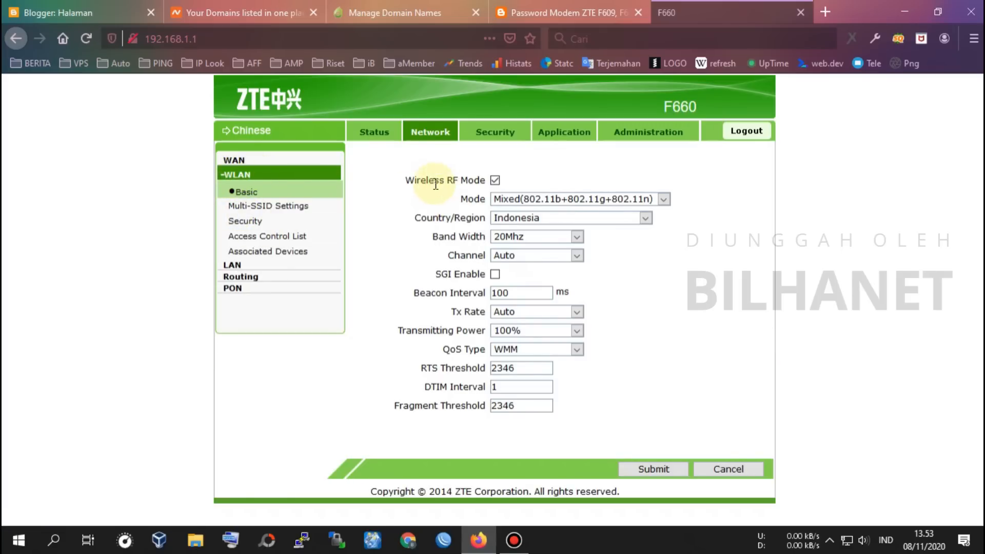
pyautogui.click(535, 200)
pyautogui.click(535, 204)
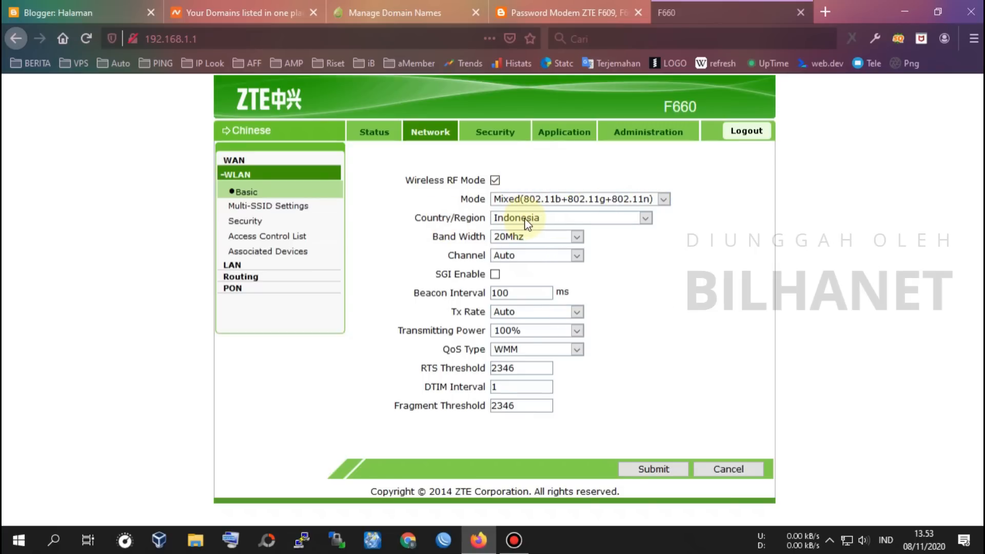
pyautogui.click(514, 255)
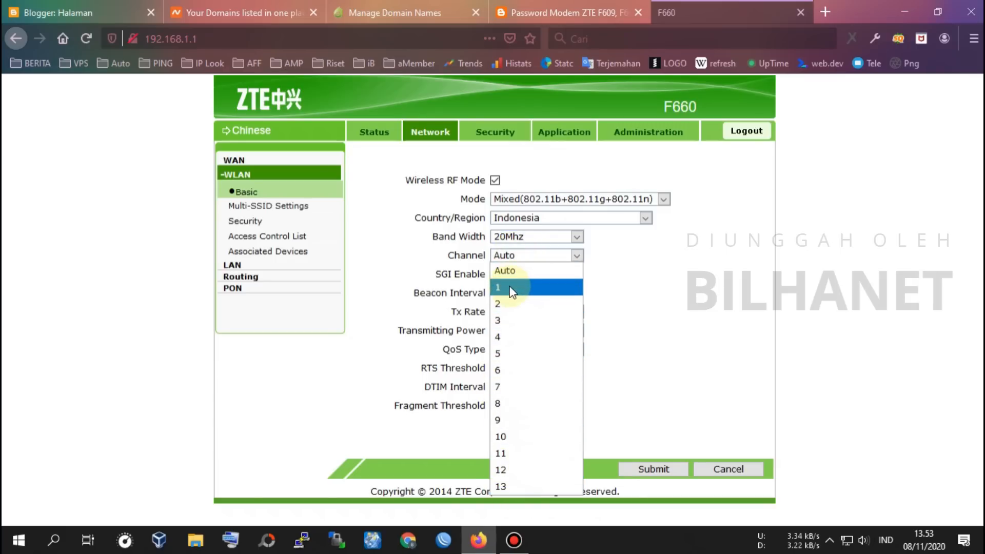
pyautogui.click(509, 453)
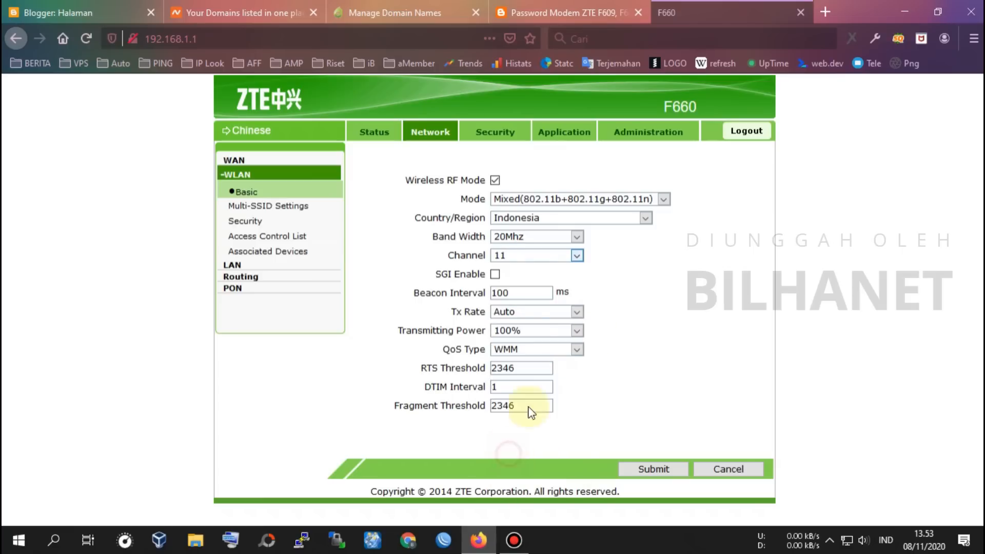
# Keep Tx rate Auto and 100% power, save, then go to Multi-SSID Settings
pyautogui.click(505, 315)
pyautogui.click(507, 322)
pyautogui.click(516, 330)
pyautogui.click(513, 340)
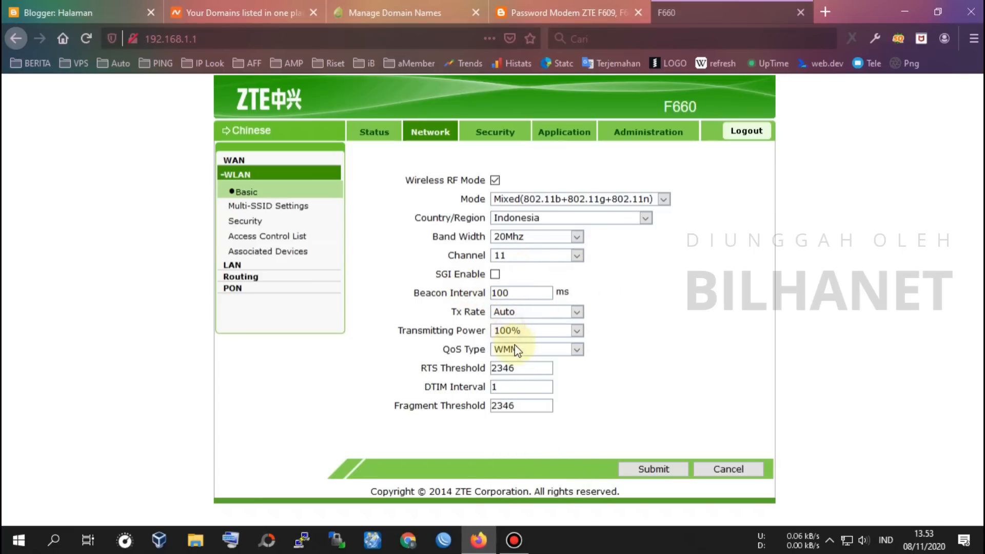
pyautogui.click(663, 470)
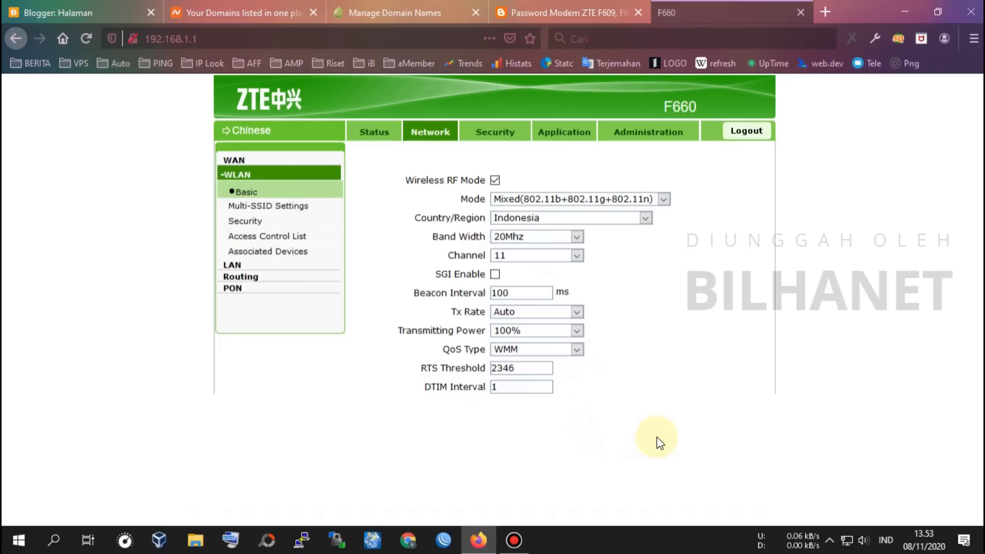
pyautogui.click(254, 206)
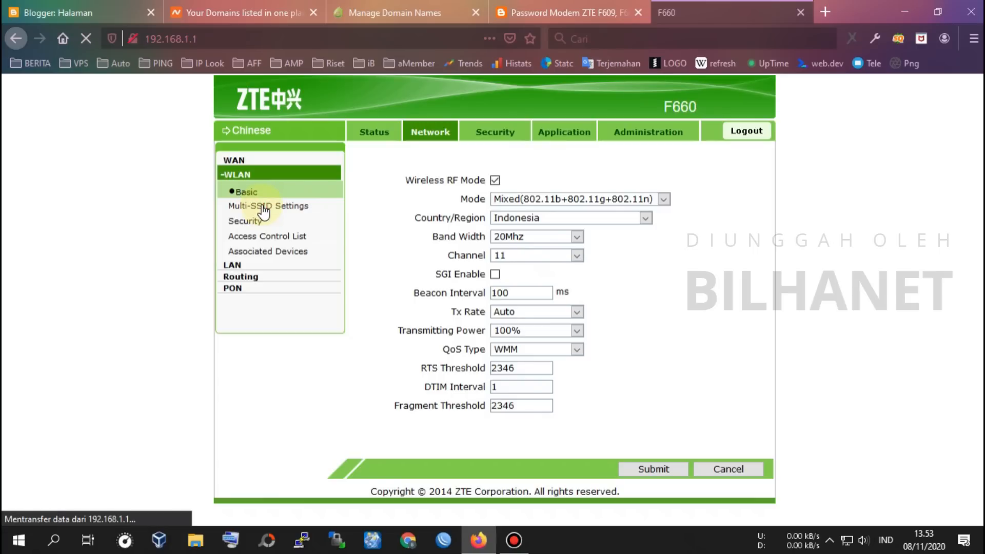
# Keep SSID1 selected and turn on the computer's Wi-Fi from the network list
pyautogui.click(540, 199)
pyautogui.click(540, 199)
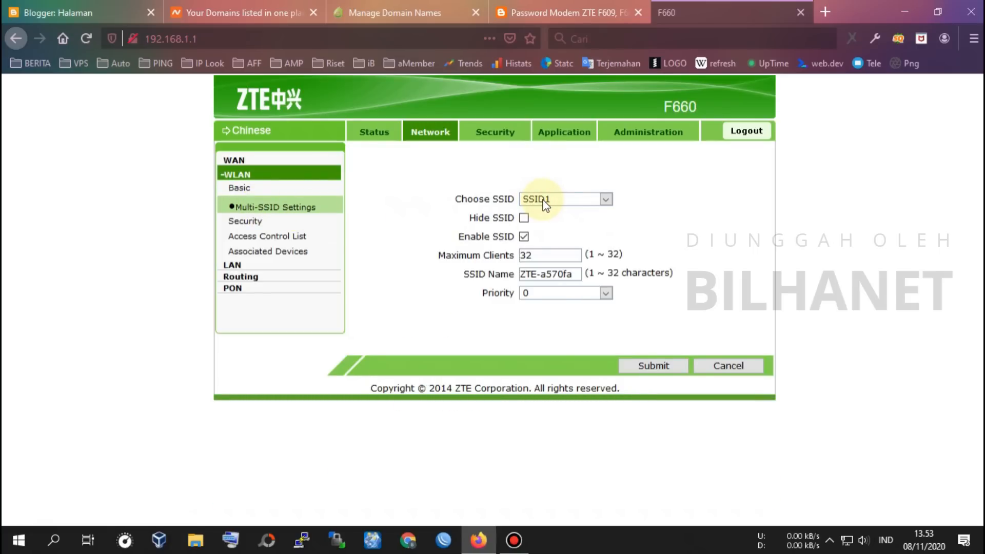
pyautogui.click(847, 541)
pyautogui.click(759, 506)
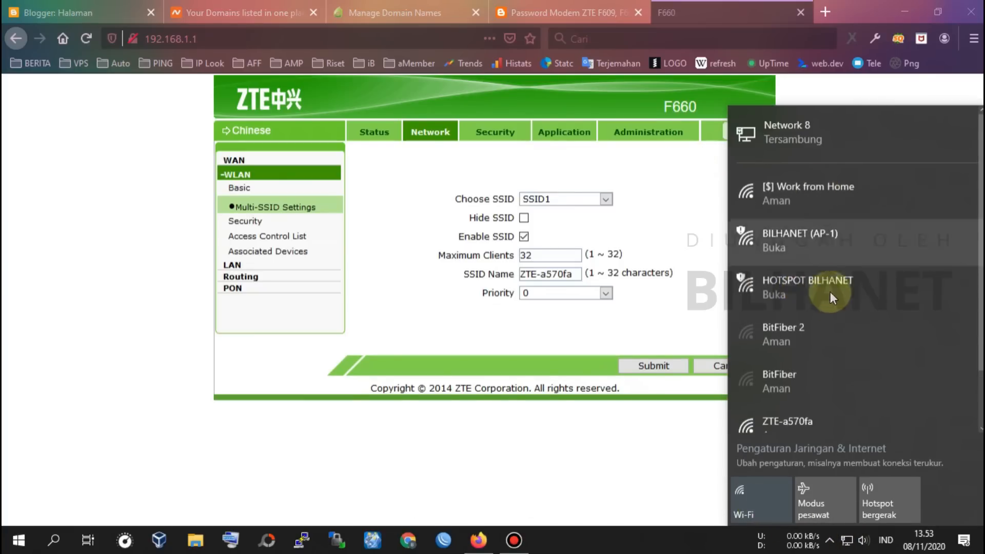
pyautogui.scroll(-1, 830, 303)
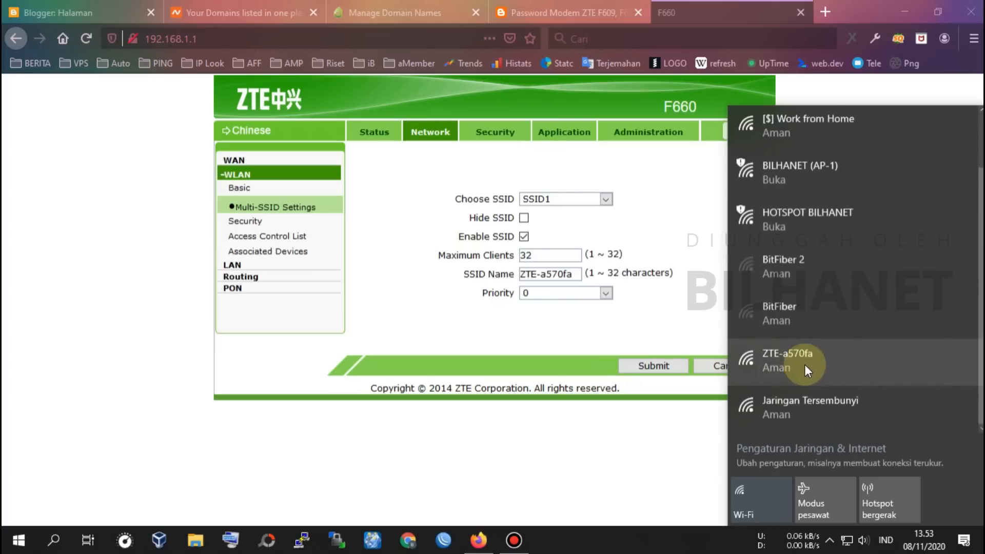
pyautogui.click(636, 213)
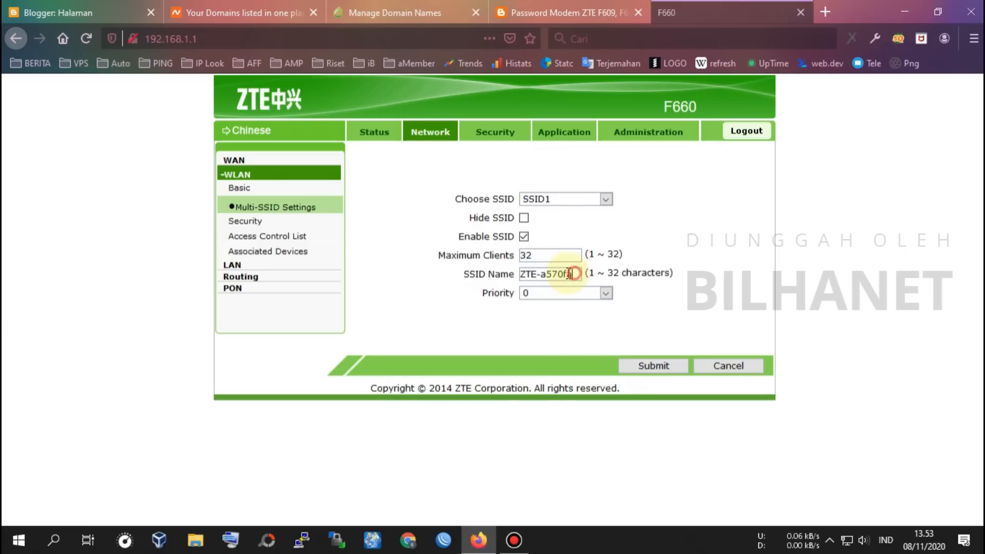
# Rename SSID1 from ZTE-a570fa to 'BILHANET.COM #7' and submit
pyautogui.moveTo(576, 272); pyautogui.dragTo(511, 274)
pyautogui.write('BIL')
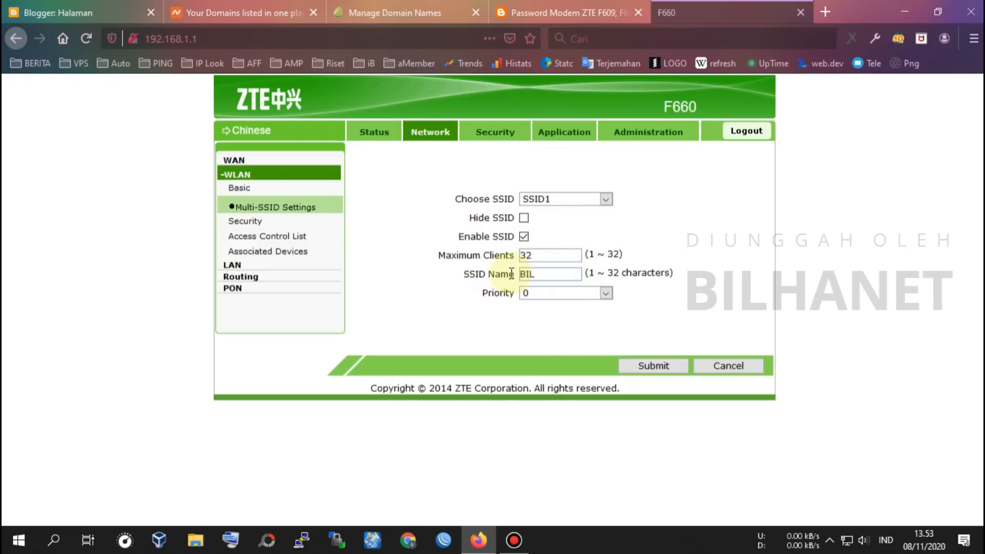
pyautogui.write('HANET.COM #7')
pyautogui.press('Home')
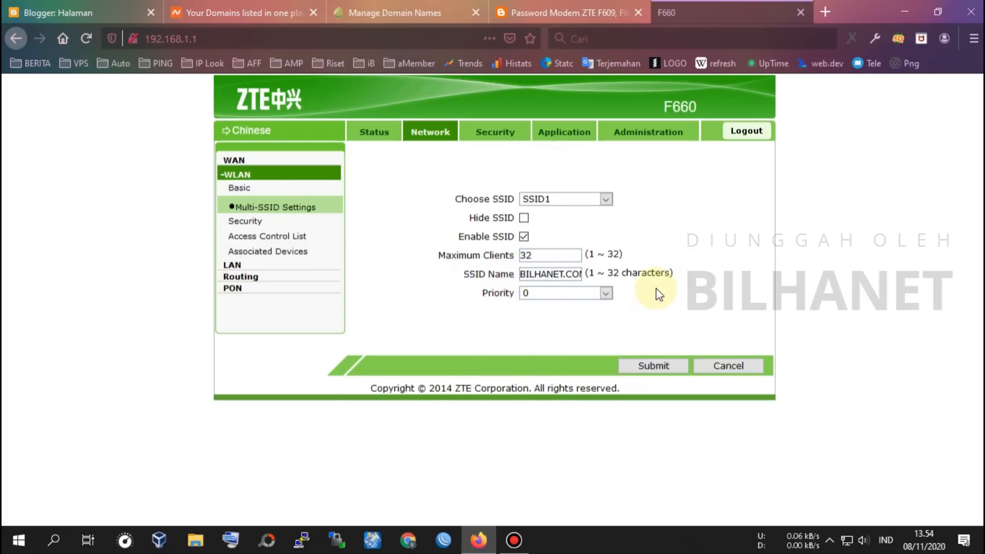
pyautogui.click(670, 366)
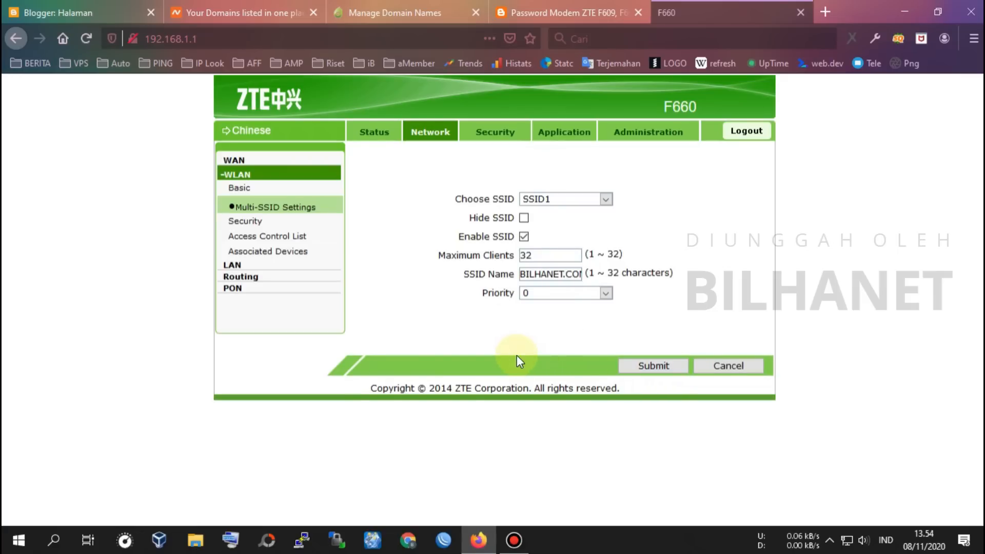
# Set SSID1 authentication to Open System with no password, submit, and go to LAN IP Address
pyautogui.click(246, 225)
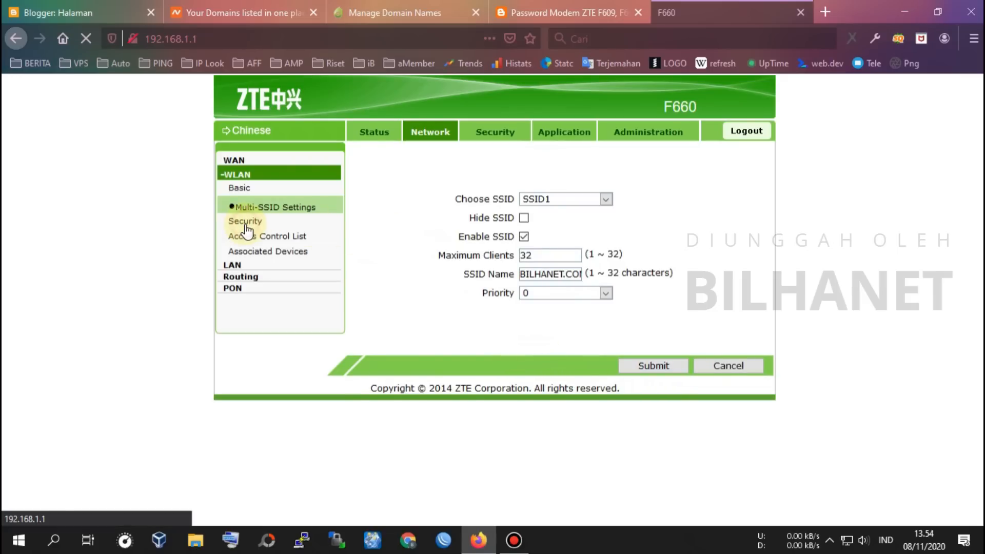
pyautogui.click(610, 199)
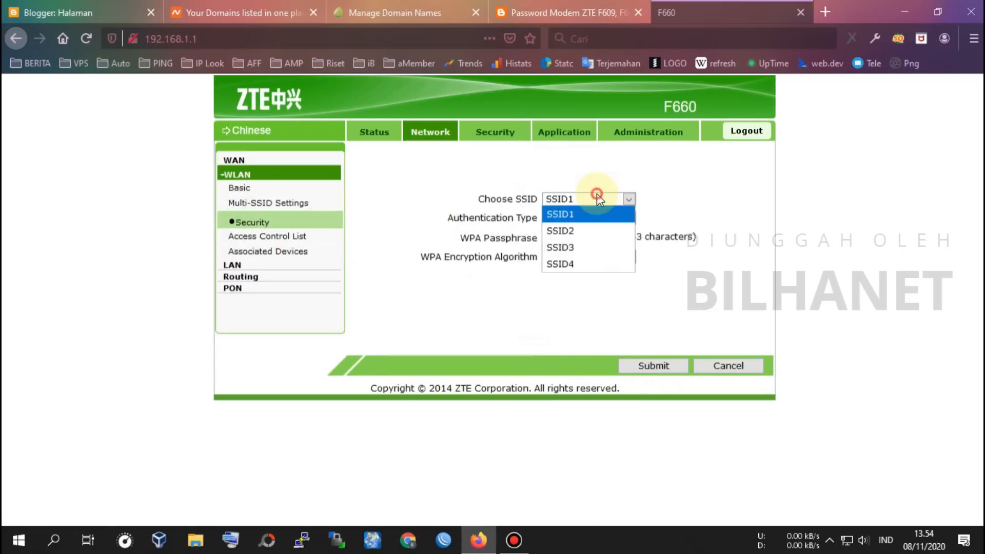
pyautogui.click(569, 217)
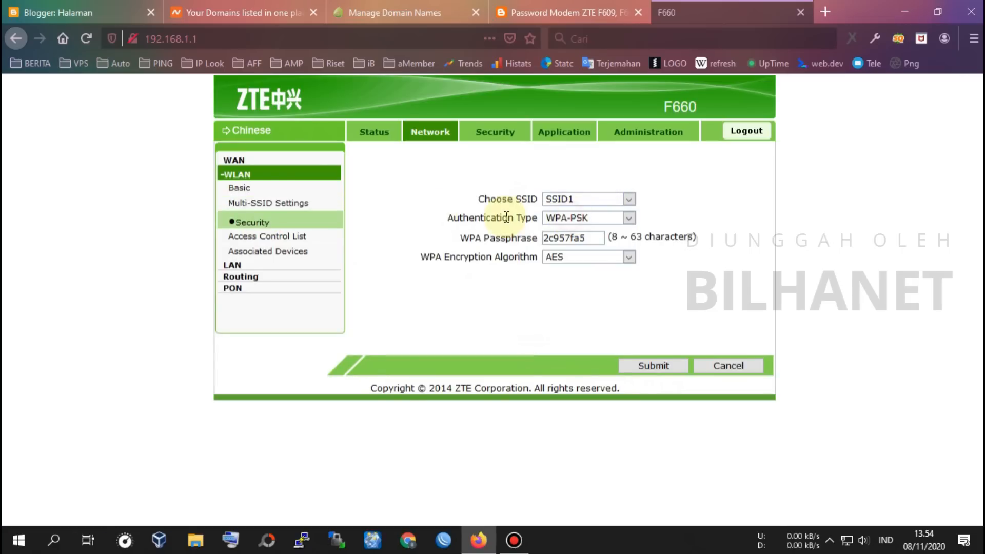
pyautogui.click(565, 218)
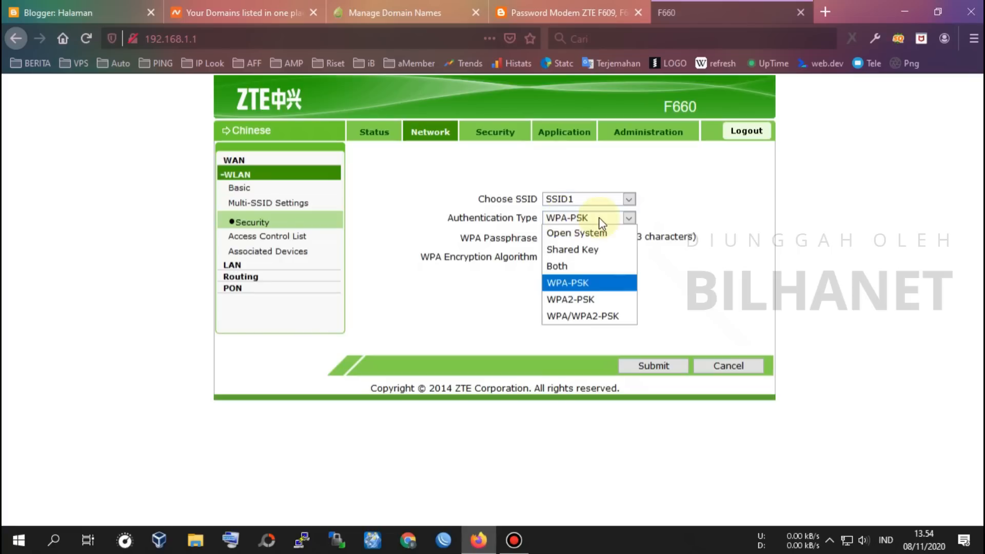
pyautogui.click(574, 233)
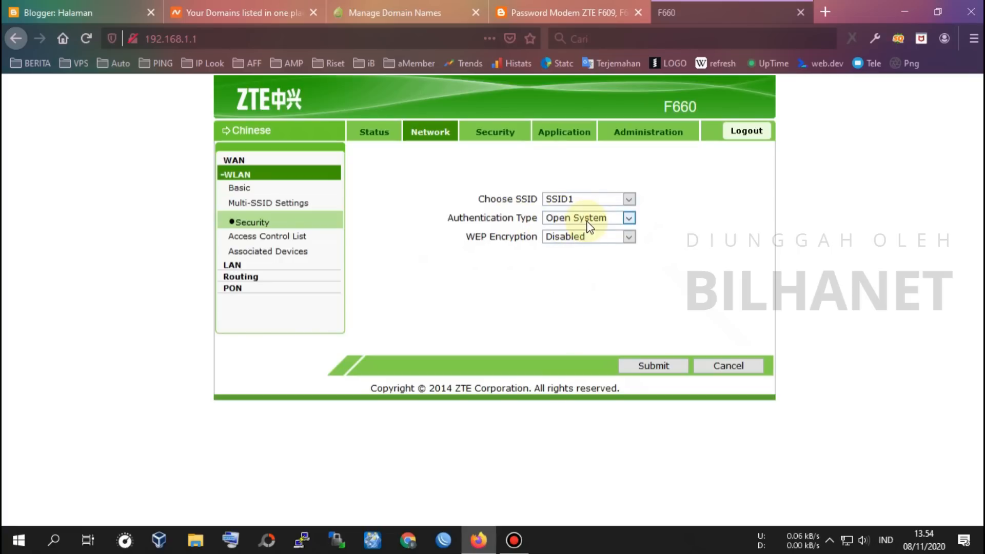
pyautogui.click(648, 364)
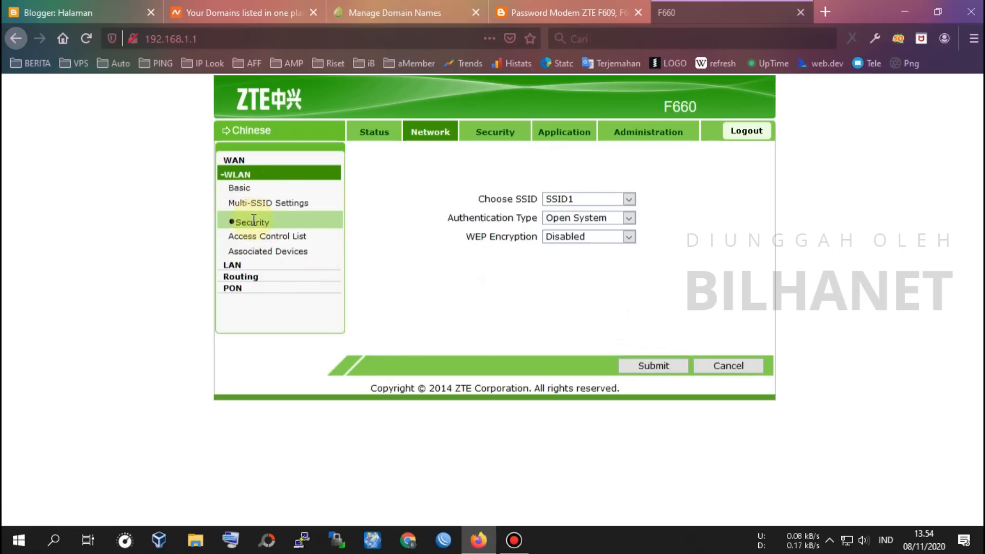
pyautogui.click(235, 266)
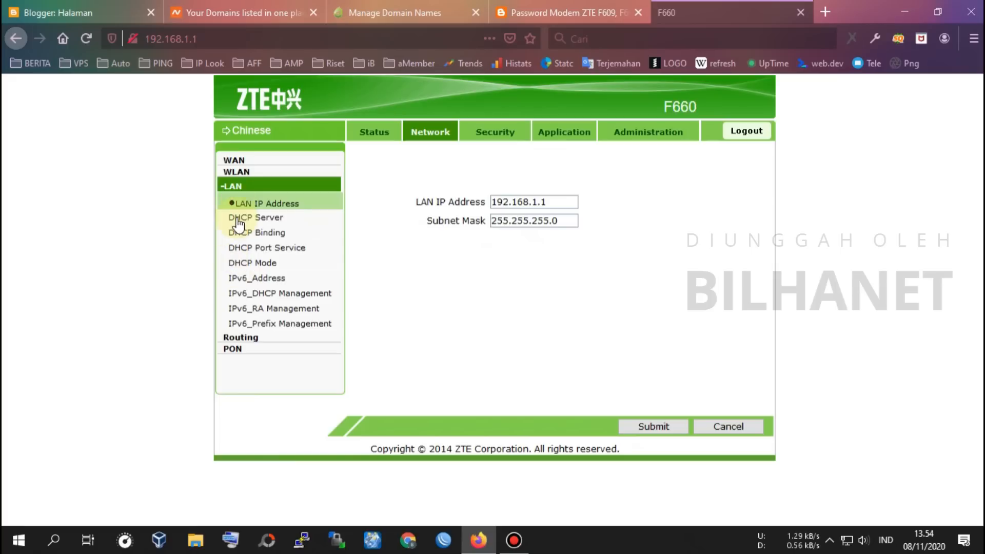
# Review the DHCP Server page with its 192.168.1.2–192.168.1.254 pool and 86400 s lease
pyautogui.click(556, 201)
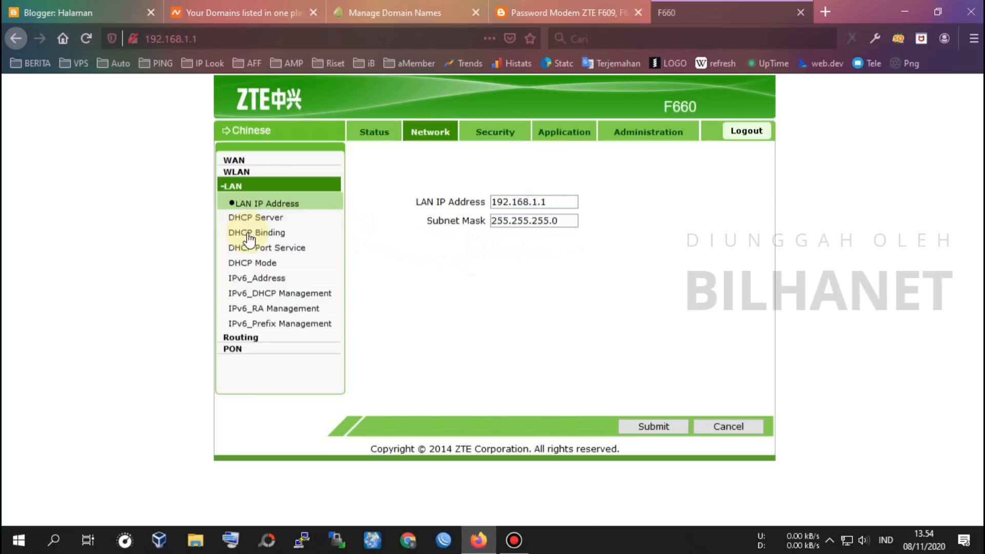
pyautogui.click(265, 218)
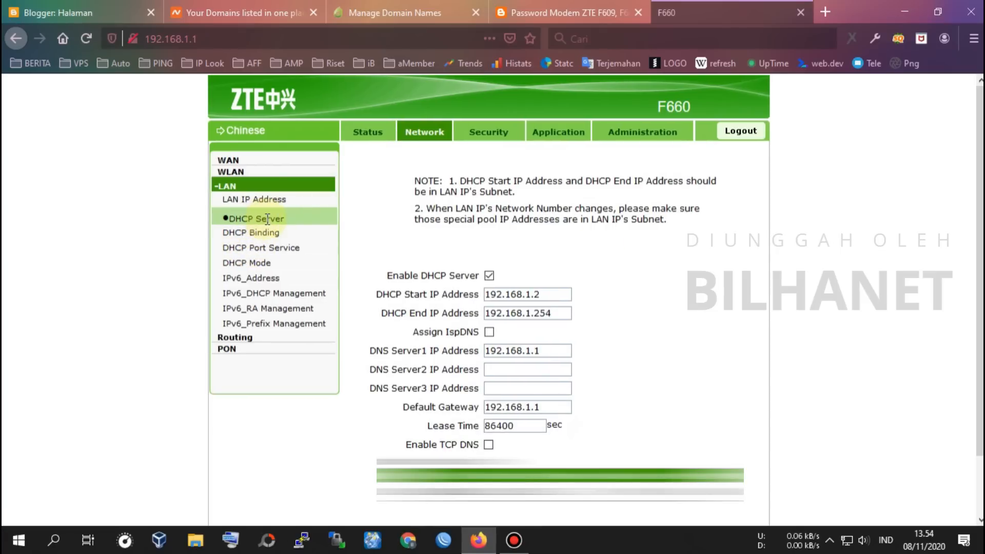
pyautogui.scroll(-2, 564, 246)
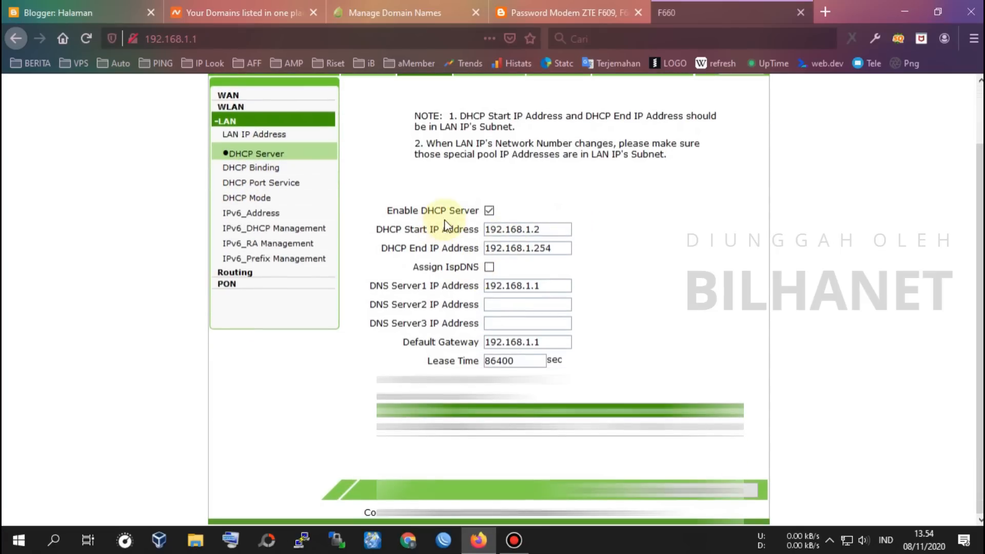
pyautogui.scroll(2, 564, 241)
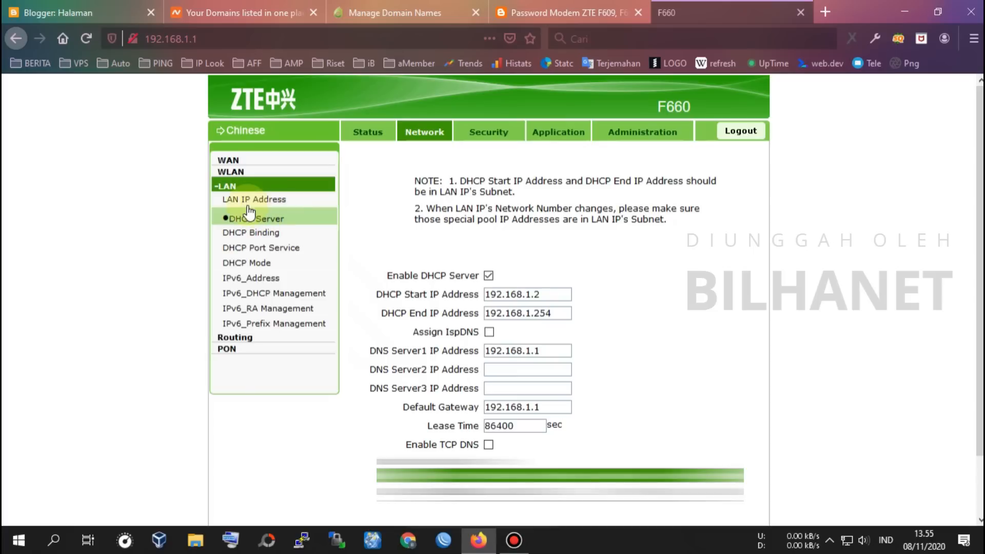
# Replace the LAN IP address 192.168.1.1 with 10.20.30.7 and submit it
pyautogui.click(230, 199)
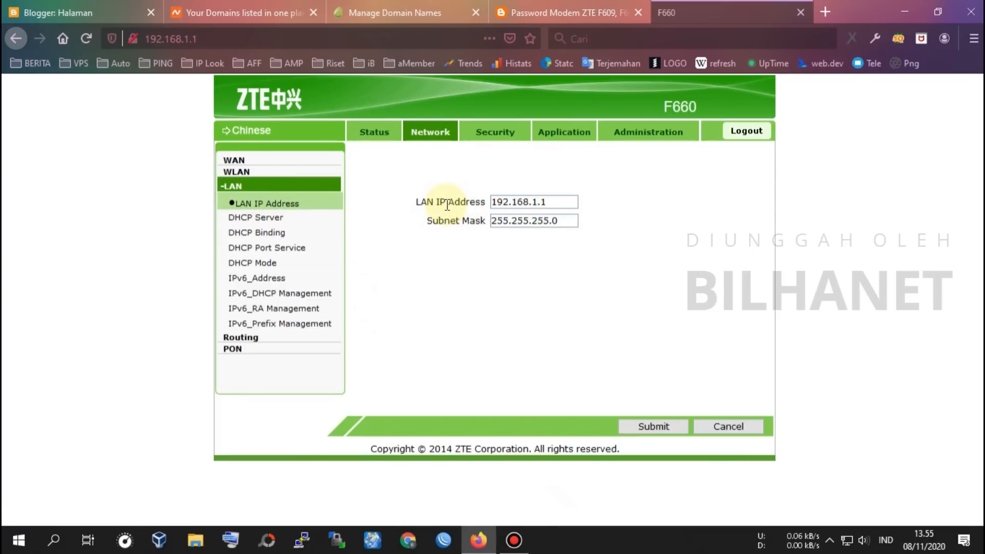
pyautogui.moveTo(569, 201); pyautogui.dragTo(492, 203)
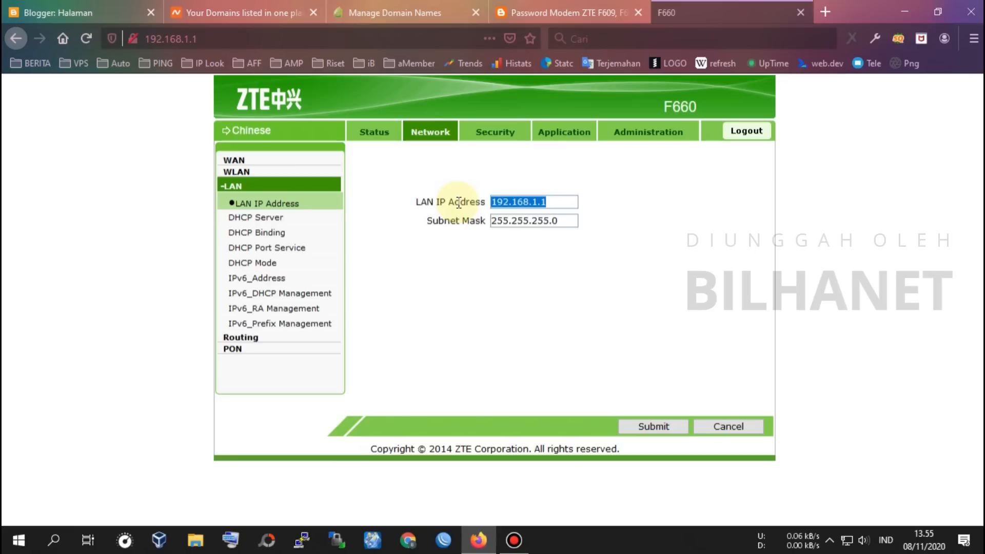
pyautogui.write('10.20.30.7')
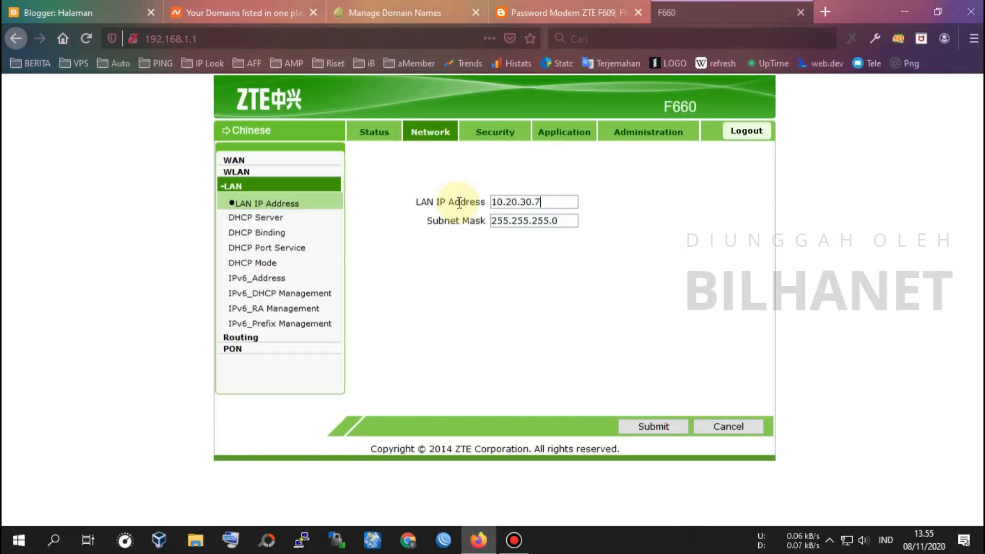
pyautogui.click(582, 204)
pyautogui.click(555, 202)
pyautogui.click(595, 201)
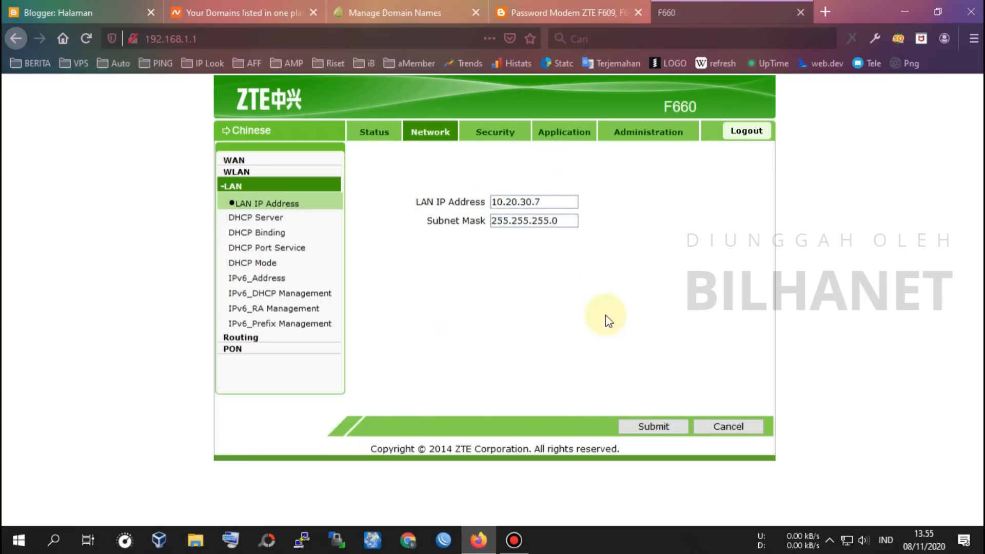
pyautogui.click(659, 430)
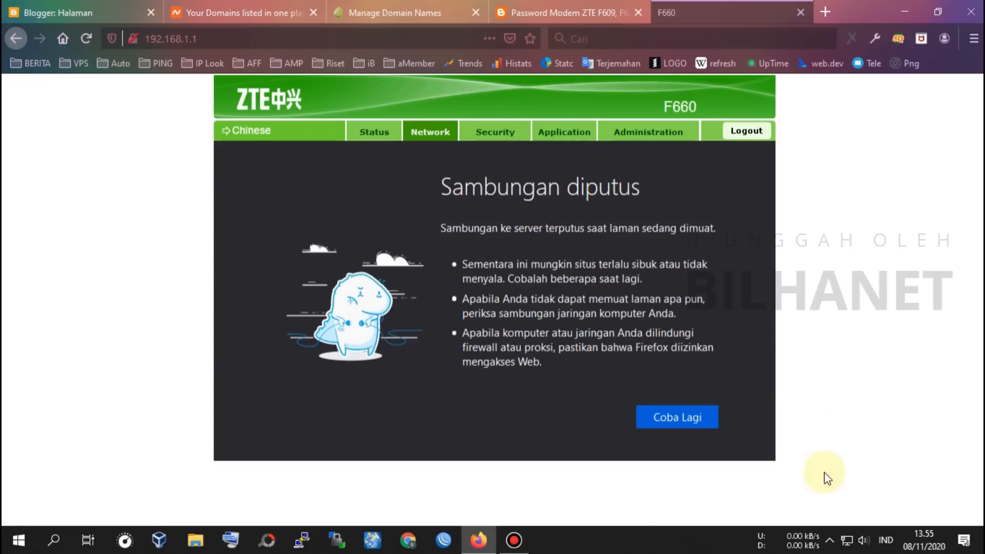
# Check the computer's network connections and show the taskbar network icon's options menu
pyautogui.click(846, 545)
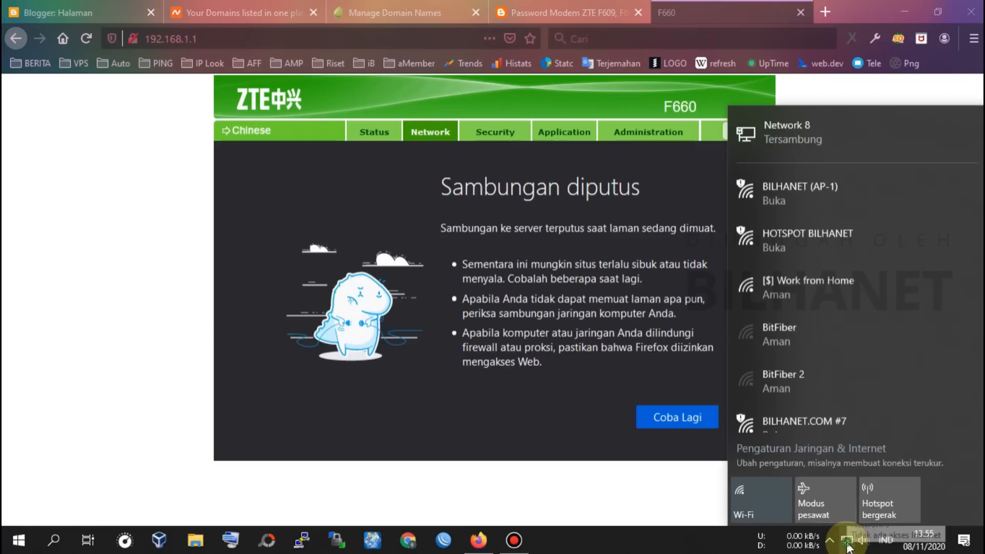
pyautogui.rightClick(846, 542)
pyautogui.click(726, 547)
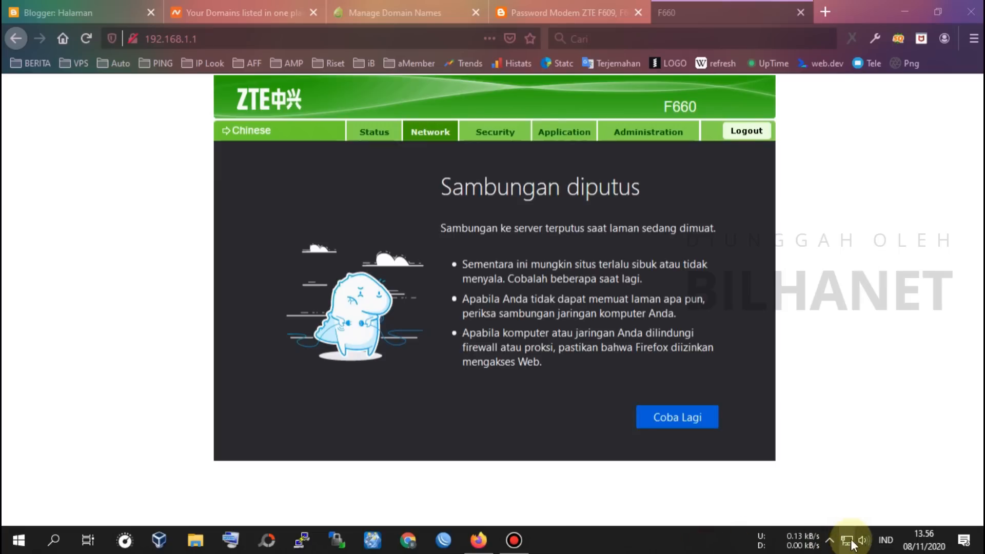
pyautogui.rightClick(846, 543)
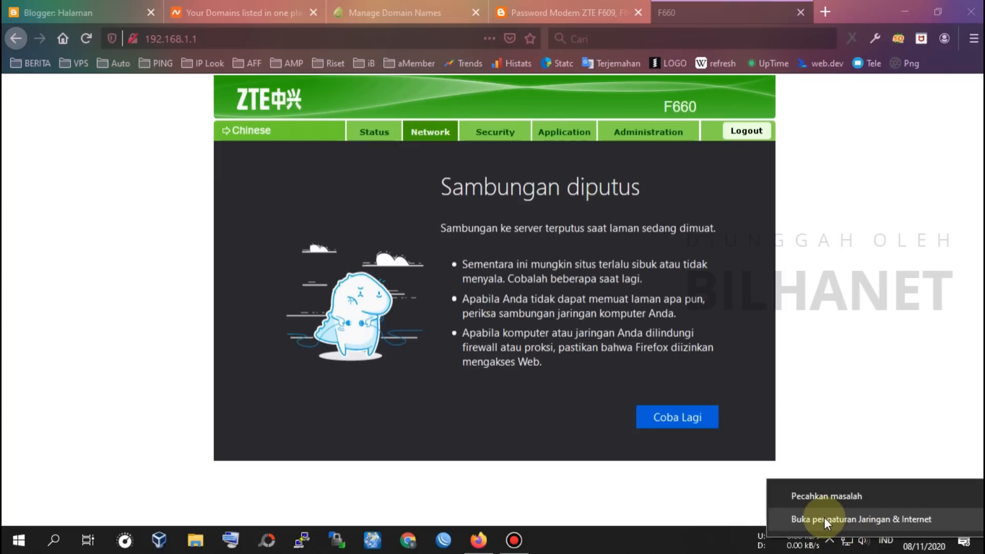
# Open the Ethernet USBLAN adapter's properties and select Internet Protocol Version 4 (TCP/IPv4)
pyautogui.click(878, 520)
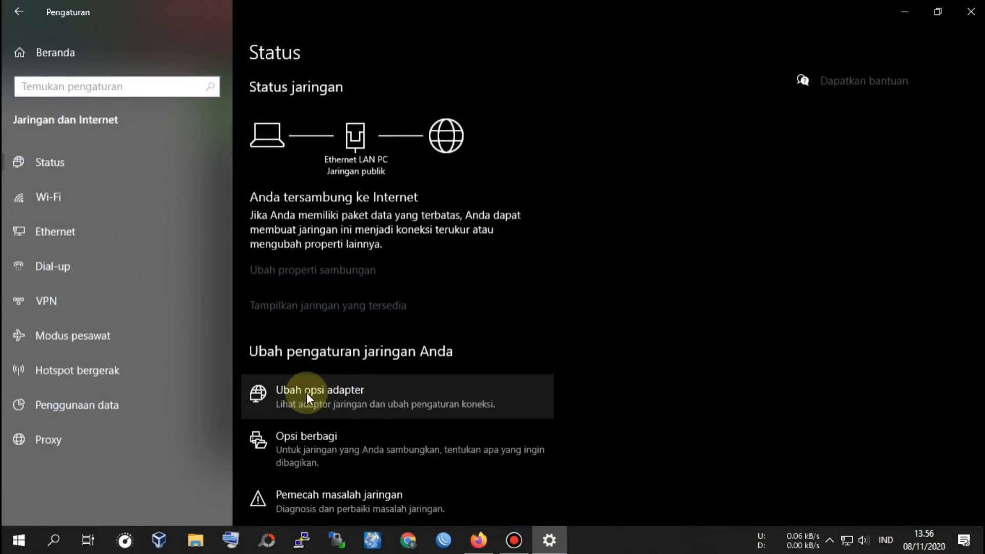
pyautogui.click(327, 397)
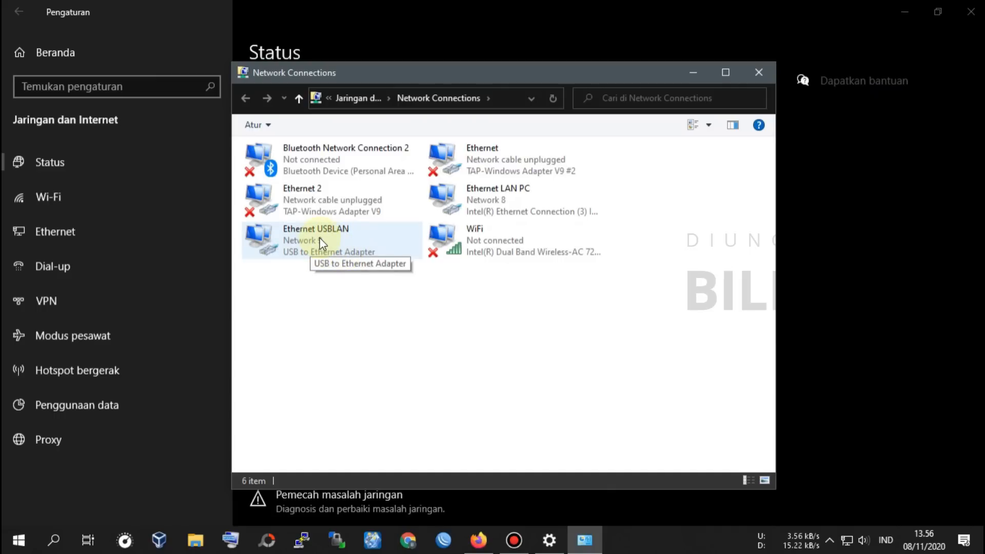
pyautogui.click(338, 246)
pyautogui.rightClick(339, 249)
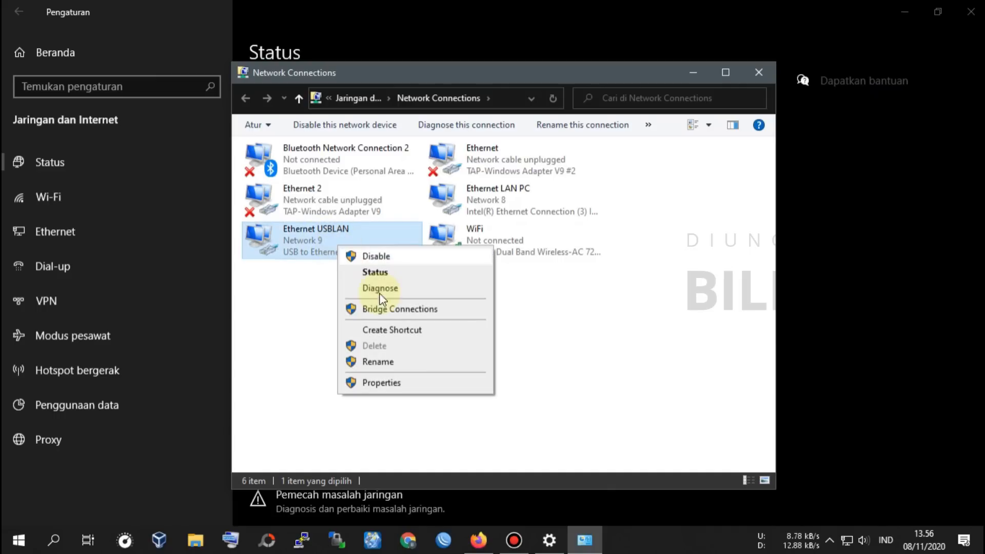
pyautogui.click(390, 381)
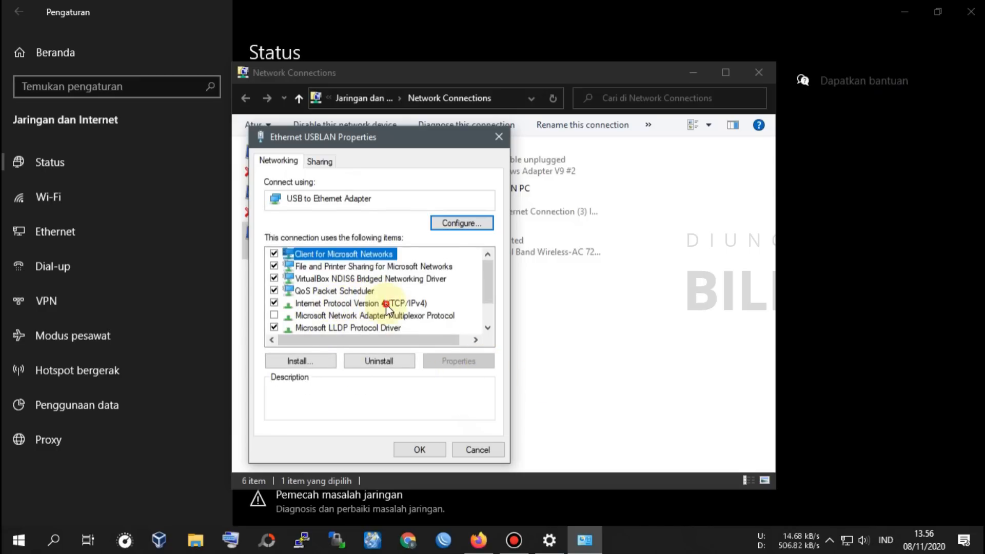
pyautogui.click(422, 303)
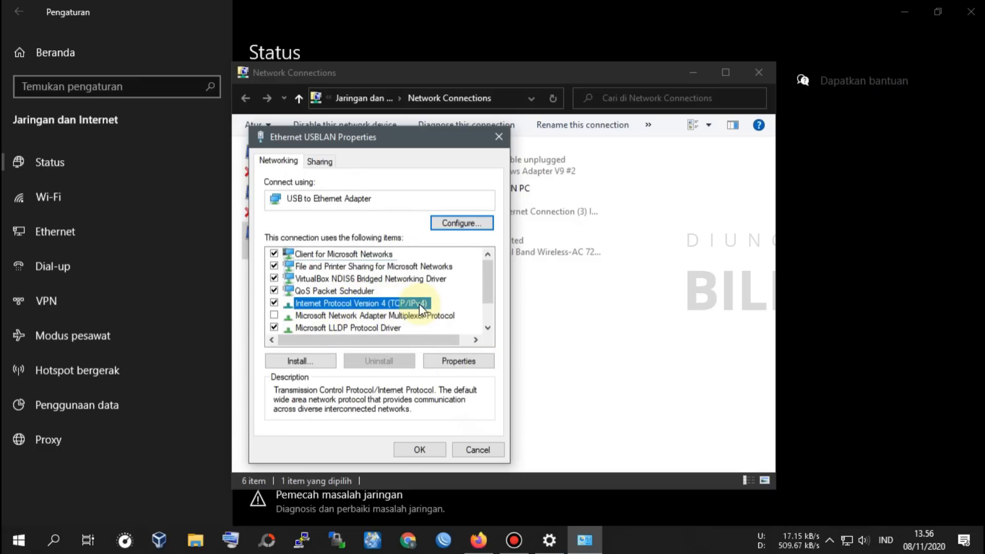
# Give Ethernet USBLAN static IPv4 address 10.20.30.10 with mask 255.255.255.0 and close properties
pyautogui.click(460, 361)
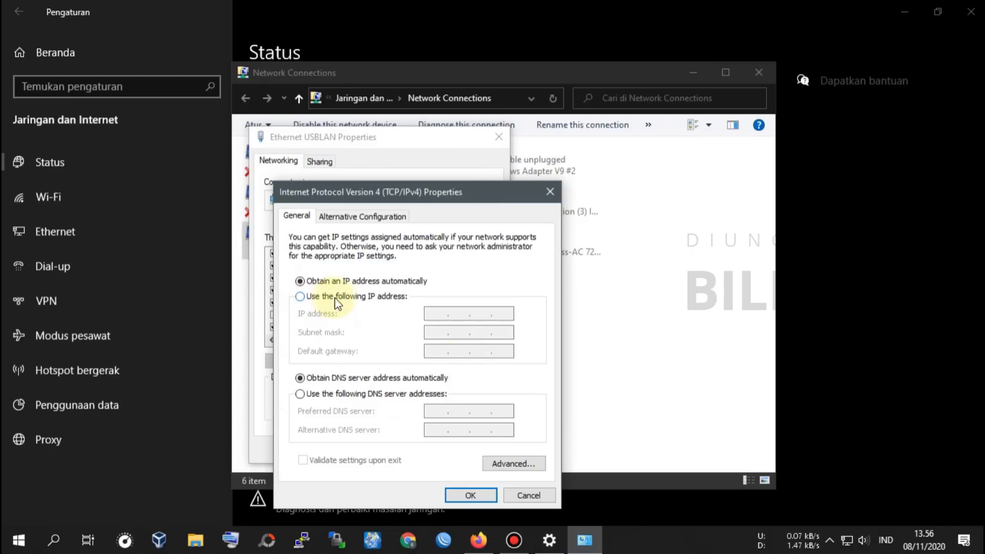
pyautogui.click(358, 296)
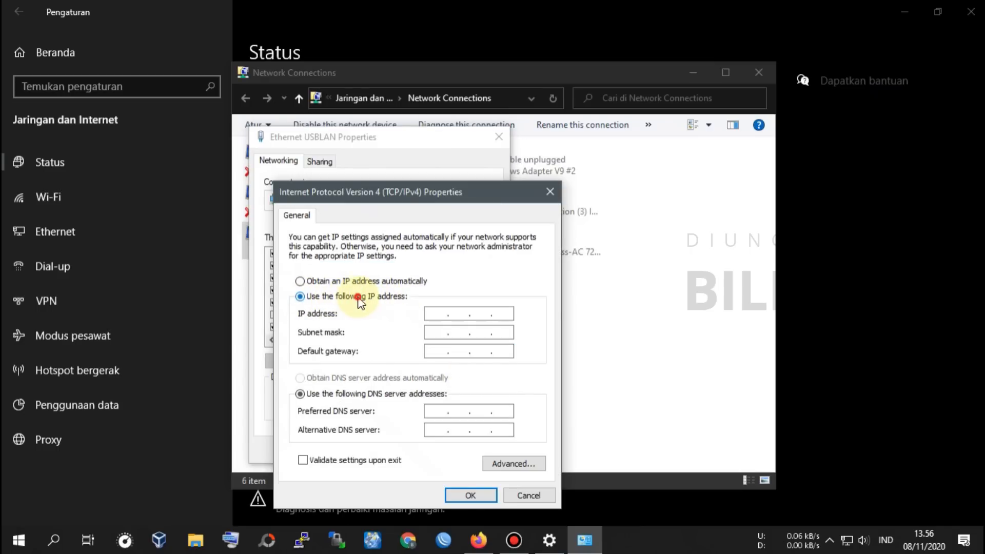
pyautogui.click(440, 315)
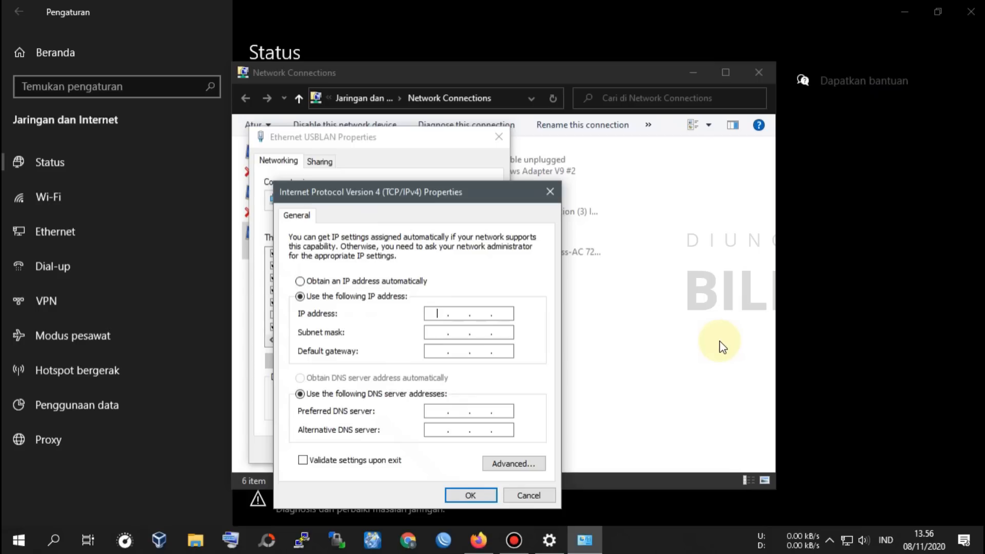
pyautogui.write('10.20.30.')
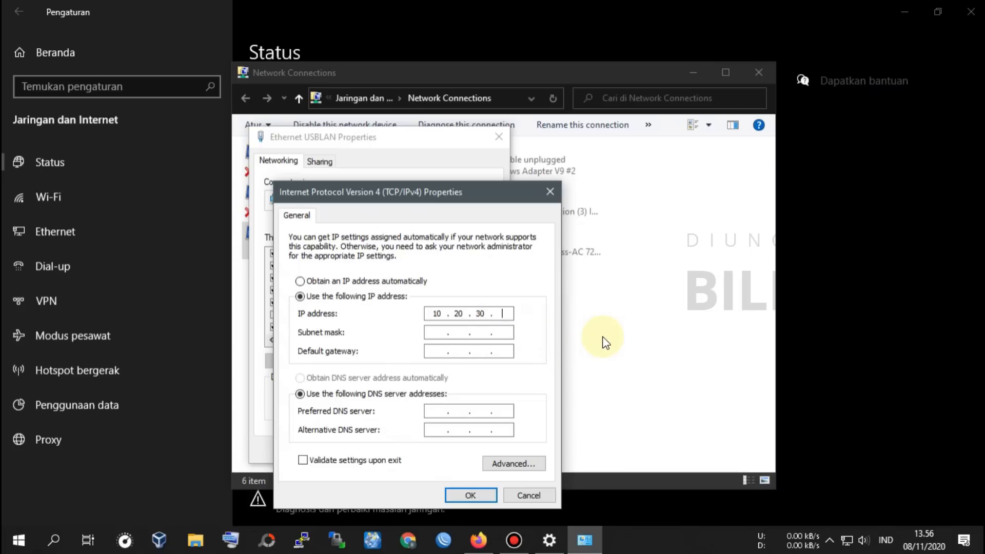
pyautogui.write('10')
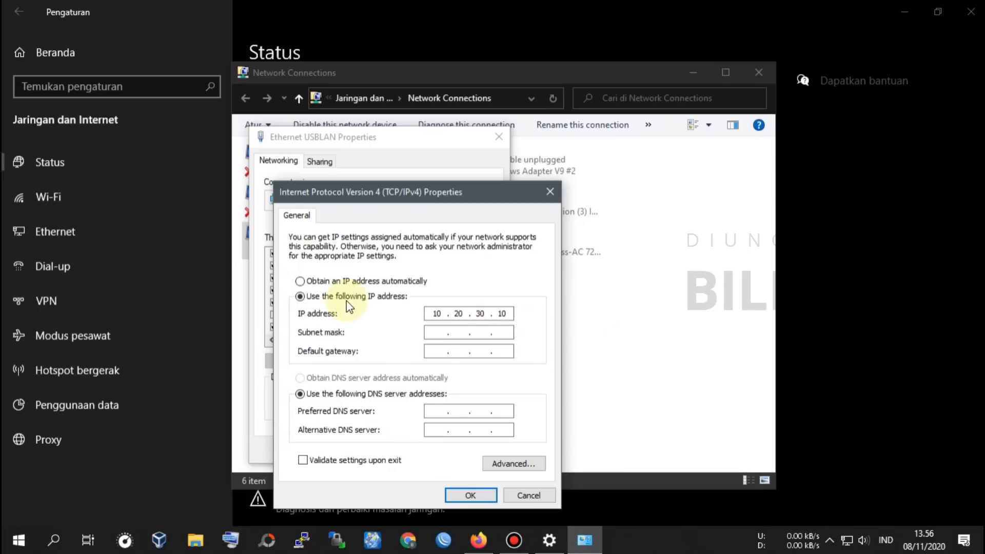
pyautogui.click(436, 332)
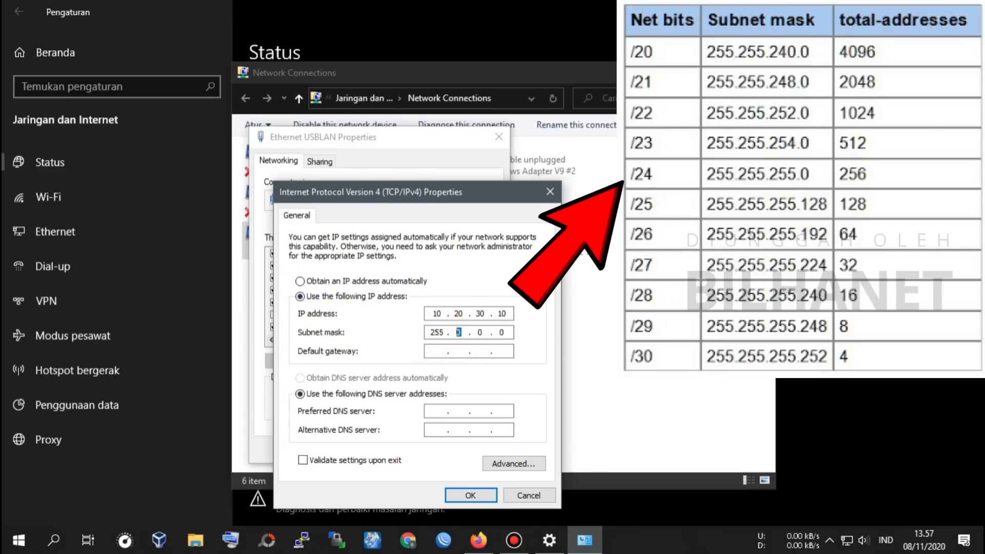
pyautogui.write('5')
pyautogui.click(430, 350)
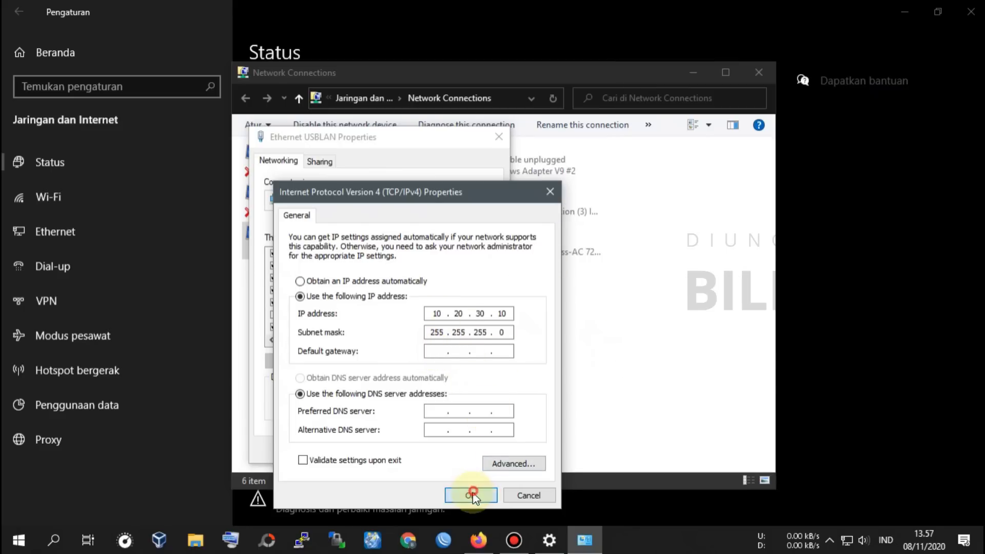
pyautogui.click(471, 494)
pyautogui.click(419, 451)
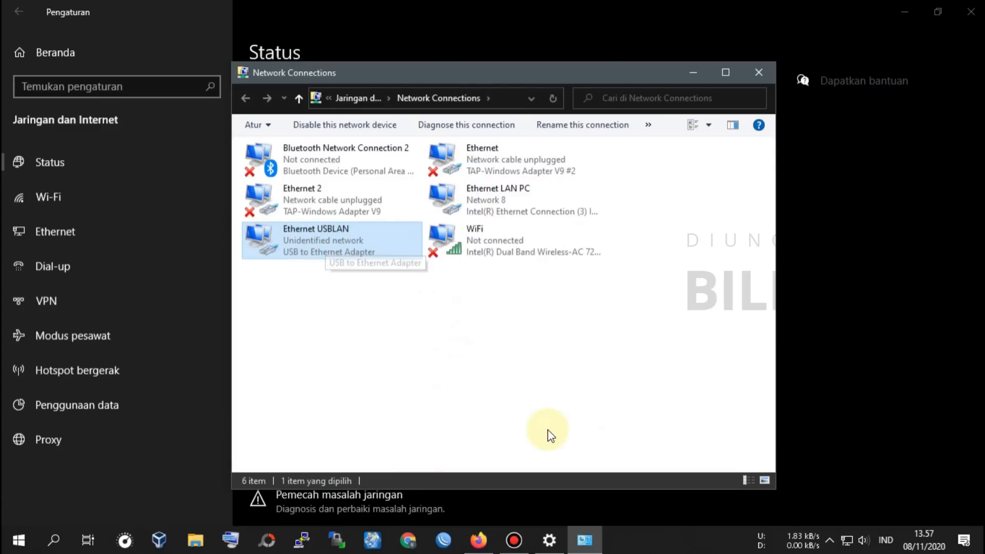
# Load the router's new address 10.20.30.7 in a new Firefox tab
pyautogui.click(481, 547)
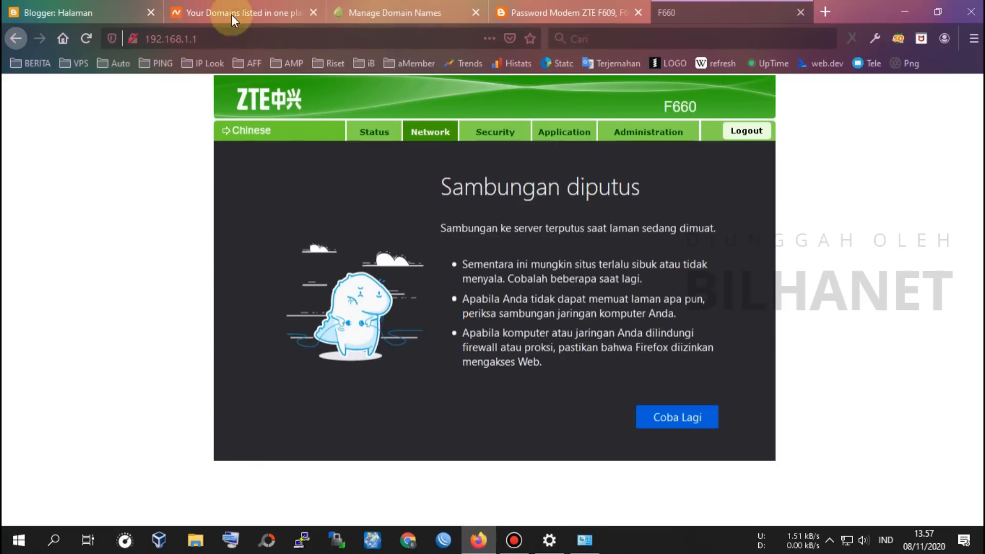
pyautogui.click(826, 12)
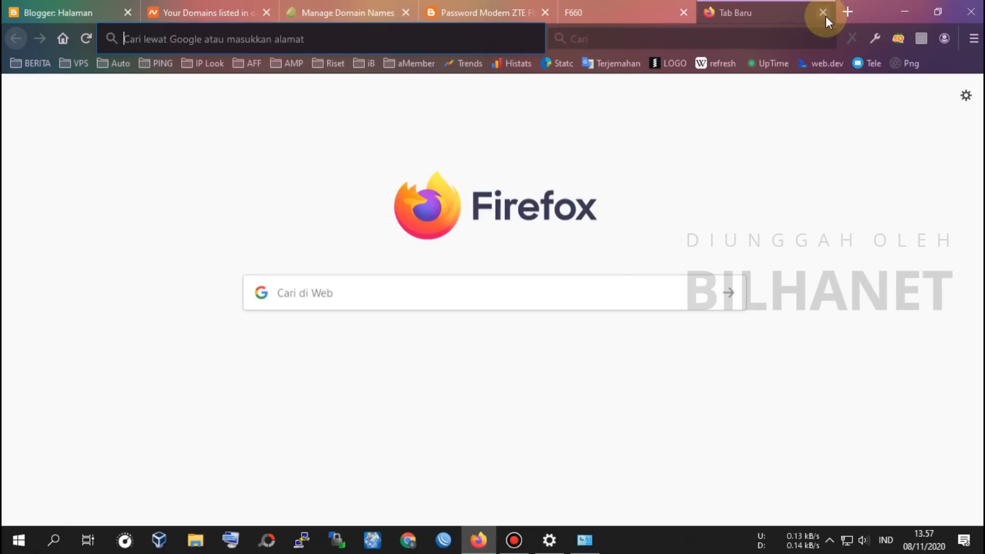
pyautogui.write('10.')
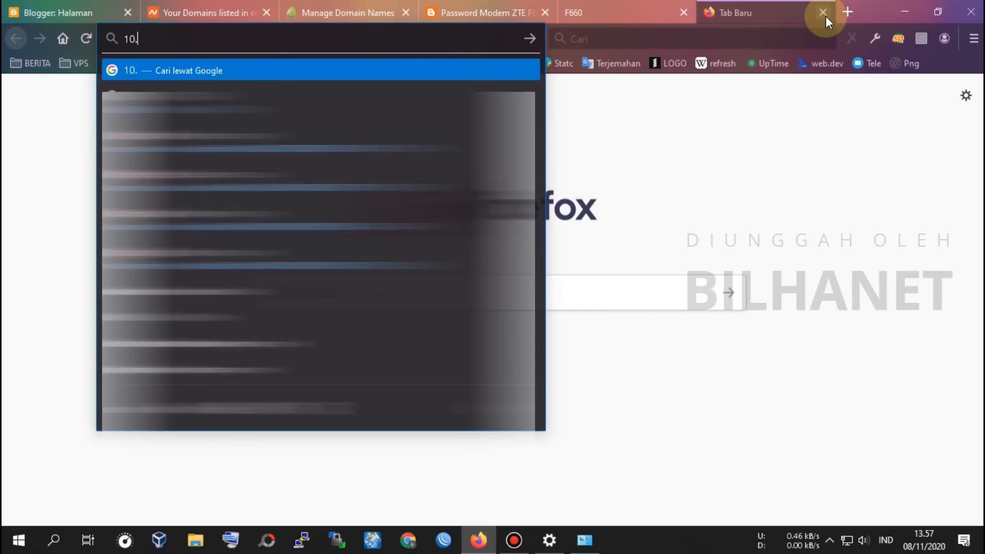
pyautogui.write('20.30.7')
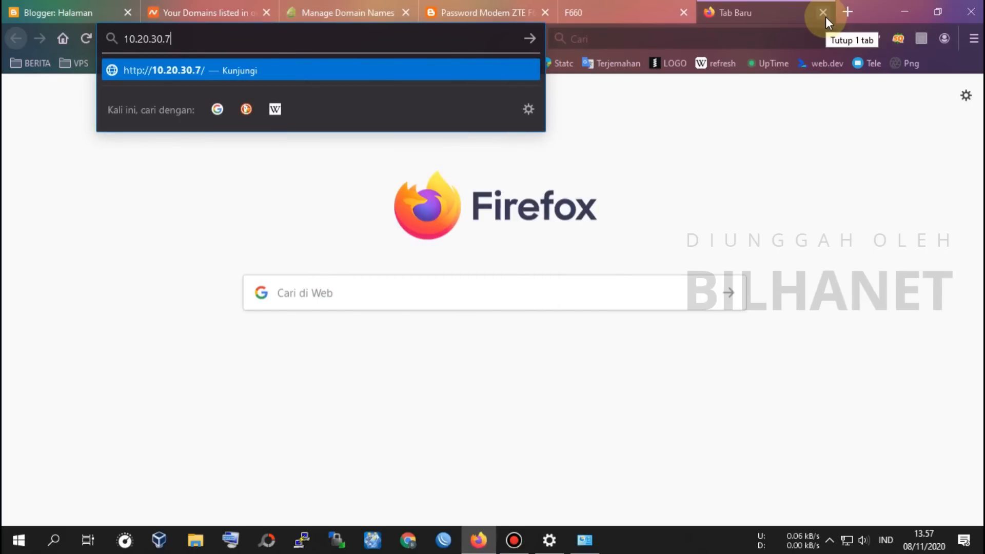
pyautogui.press('Return')
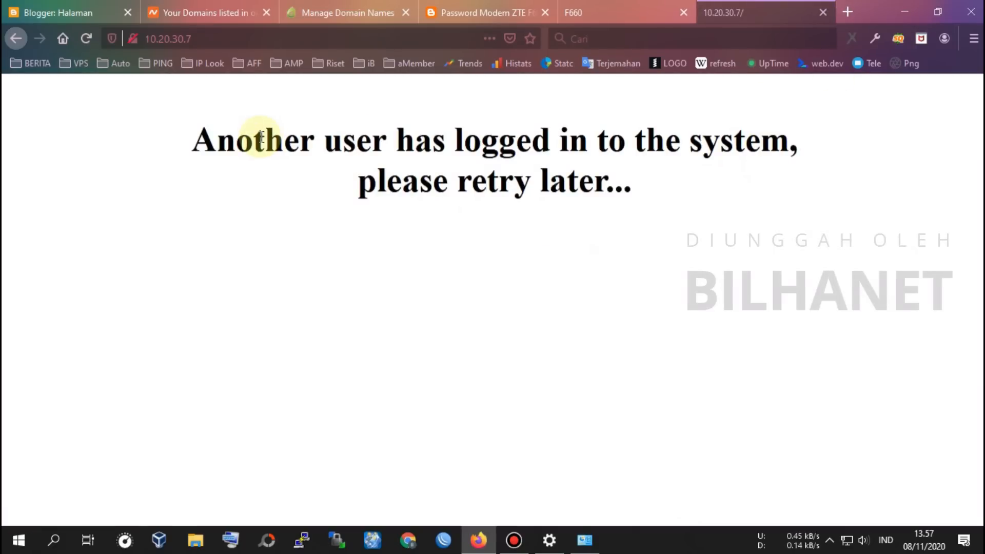
# Log out of the old router session in the original F660 tab
pyautogui.click(602, 19)
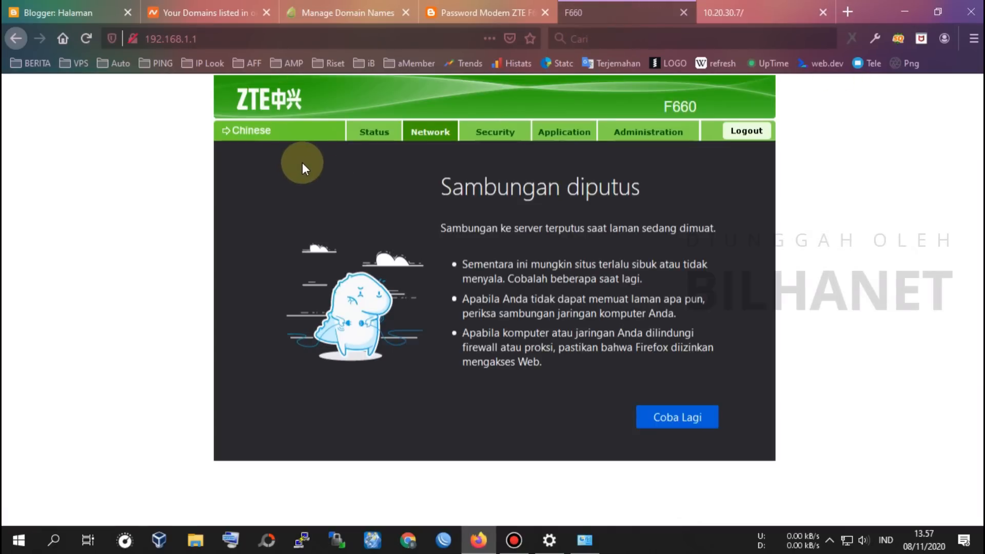
pyautogui.click(747, 11)
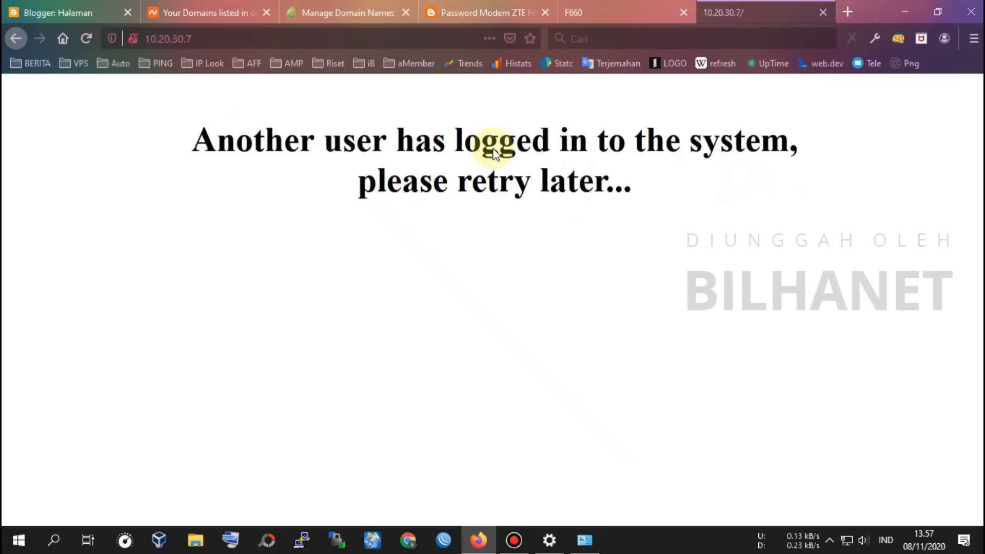
pyautogui.click(607, 13)
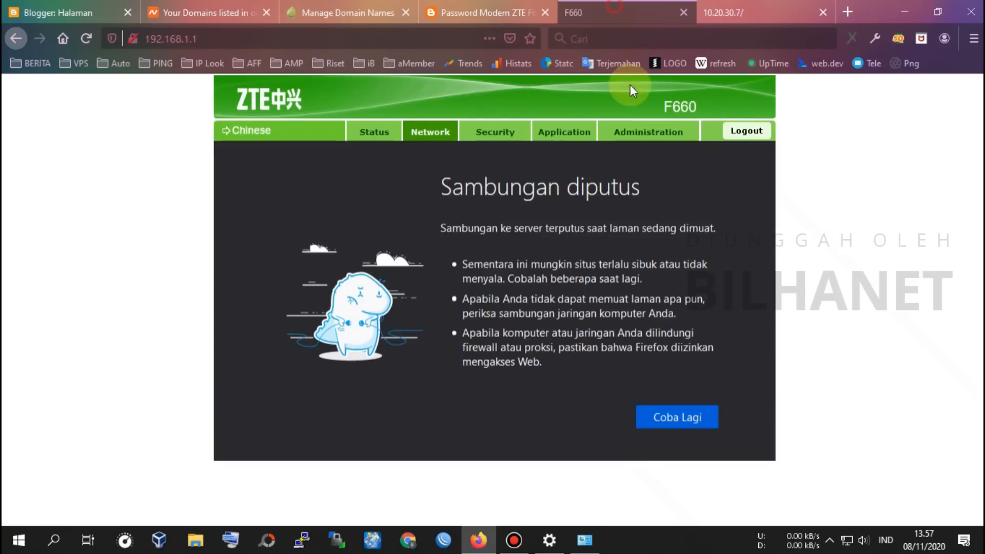
pyautogui.click(758, 132)
pyautogui.click(762, 6)
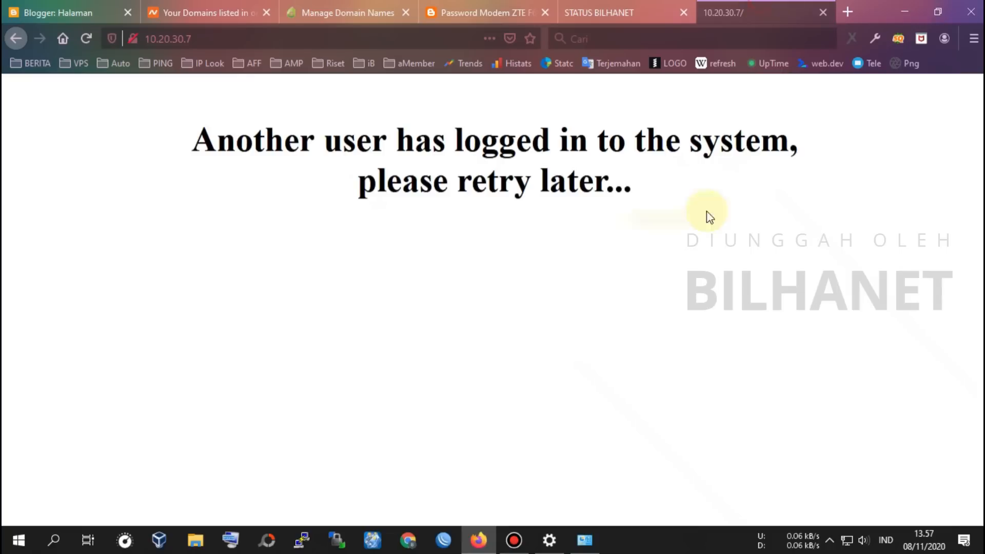
# Reload the 10.20.30.7 tab repeatedly until the router login form appears
pyautogui.rightClick(557, 240)
pyautogui.click(655, 249)
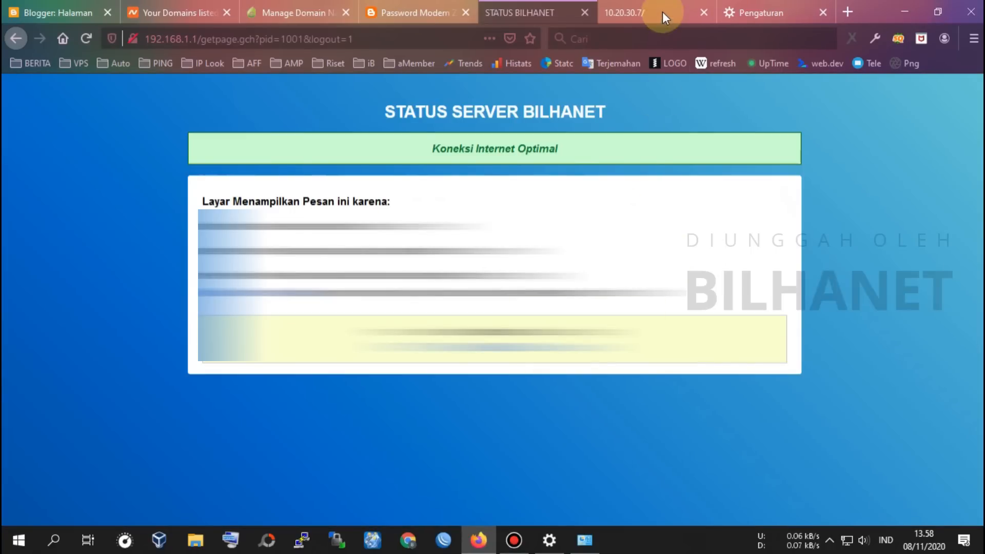
pyautogui.click(662, 11)
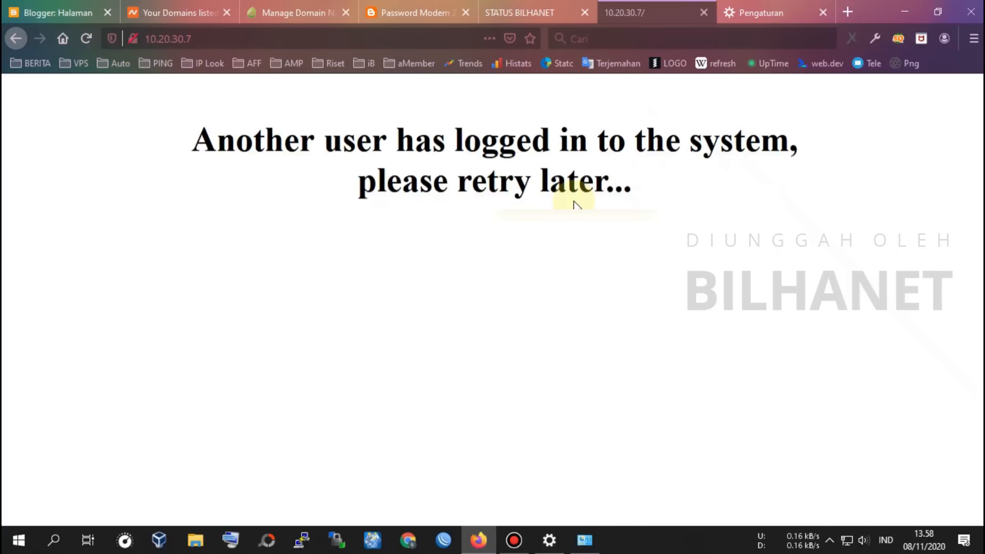
pyautogui.rightClick(567, 250)
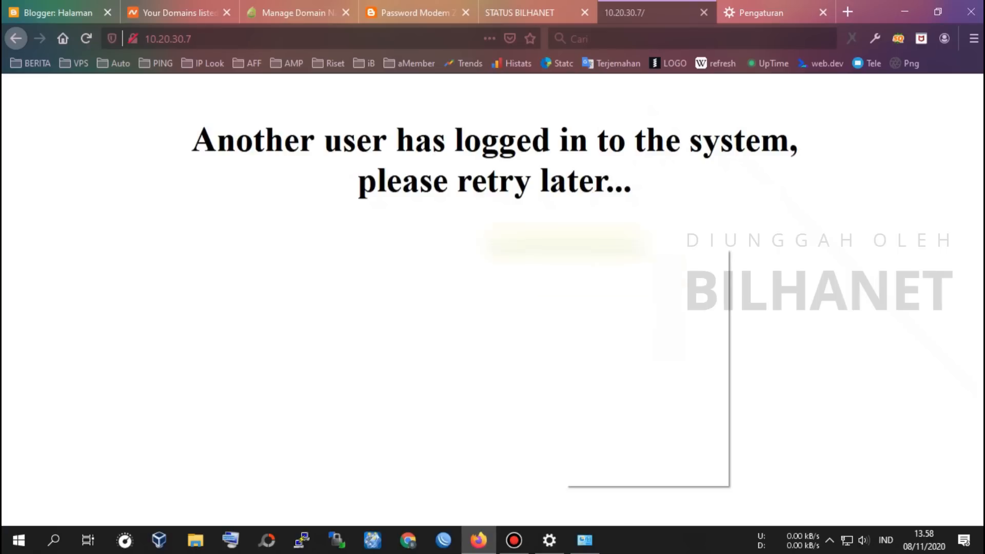
pyautogui.click(662, 259)
pyautogui.click(518, 11)
pyautogui.click(651, 11)
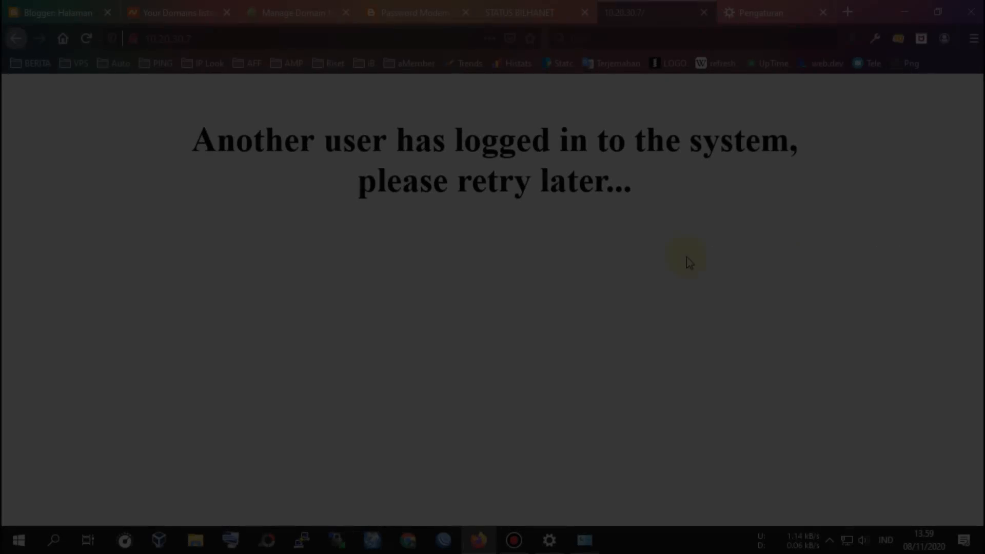
pyautogui.rightClick(585, 230)
pyautogui.click(686, 248)
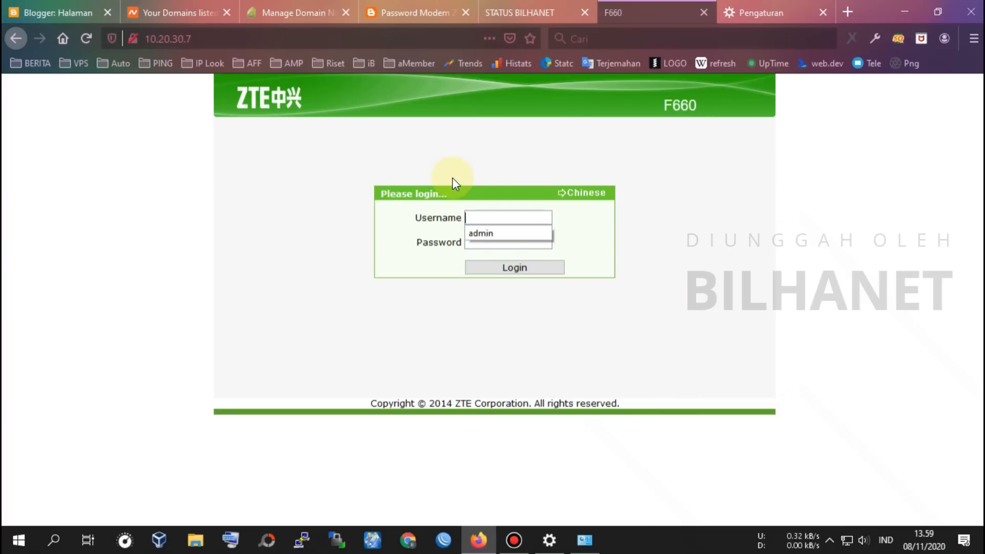
# Log in with the saved username and pasted password, then open Network > LAN IP Address
pyautogui.click(490, 233)
pyautogui.click(507, 237)
pyautogui.rightClick(508, 237)
pyautogui.click(557, 335)
pyautogui.click(488, 265)
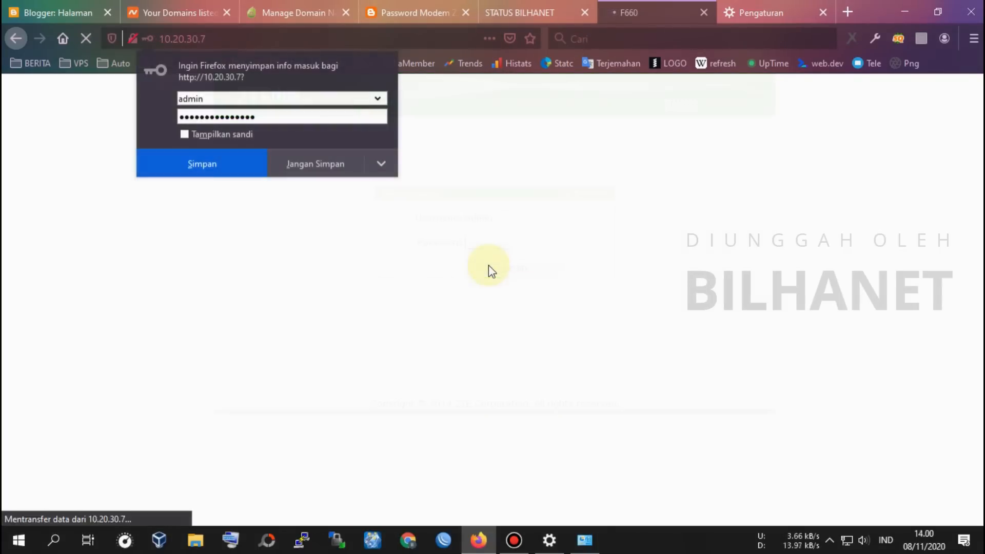
pyautogui.click(324, 162)
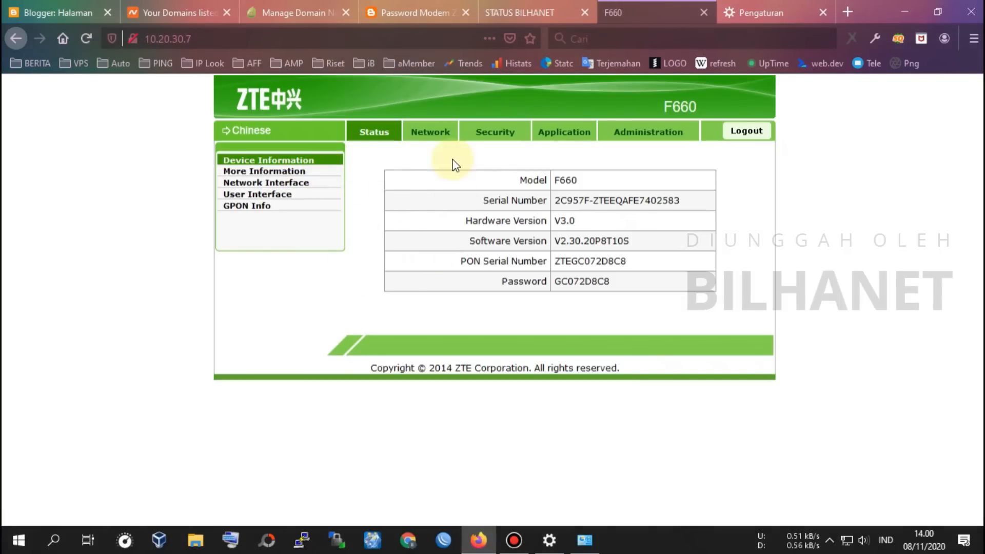
pyautogui.click(436, 133)
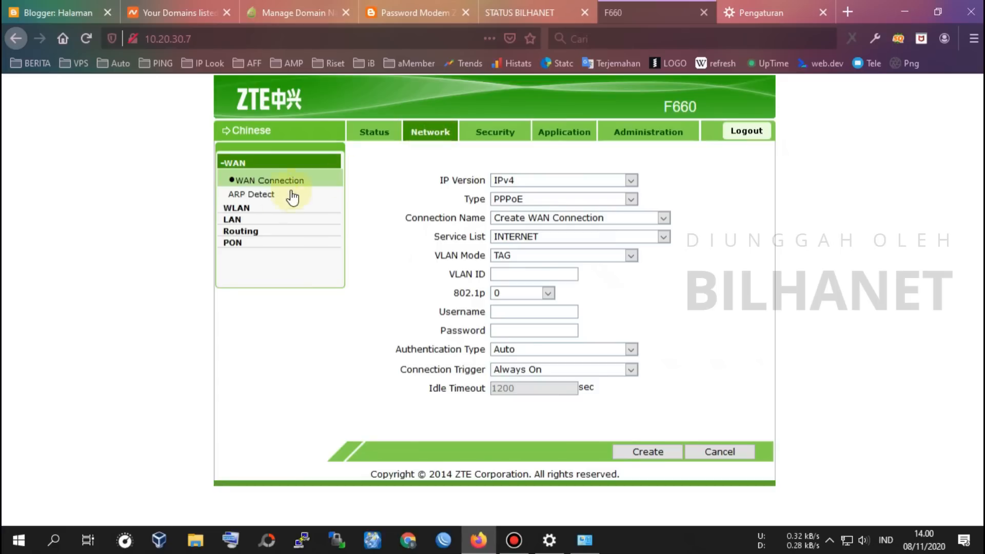
pyautogui.click(232, 219)
# Enable Assign IspDNS in DHCP Server and submit, dismissing the subnet mismatch error
pyautogui.click(541, 201)
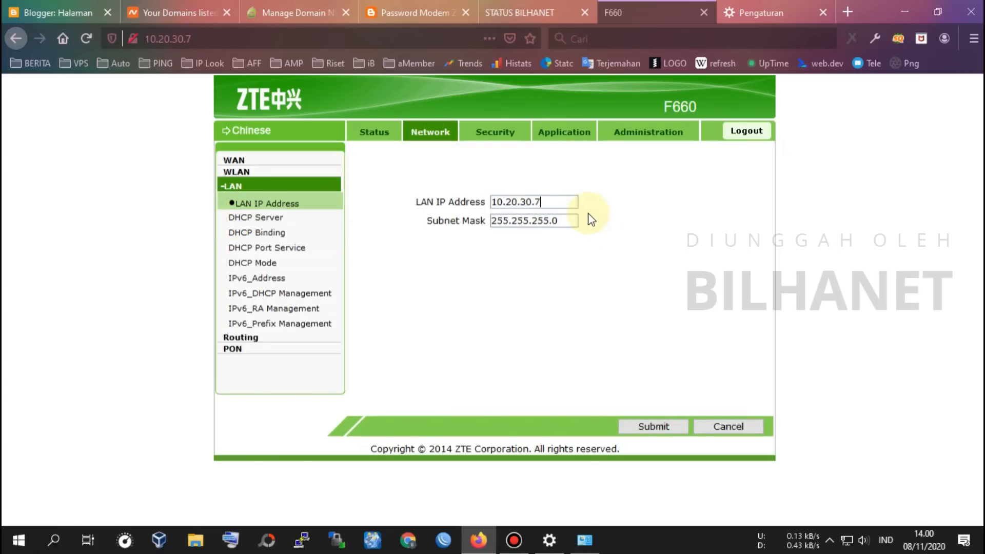
pyautogui.click(239, 221)
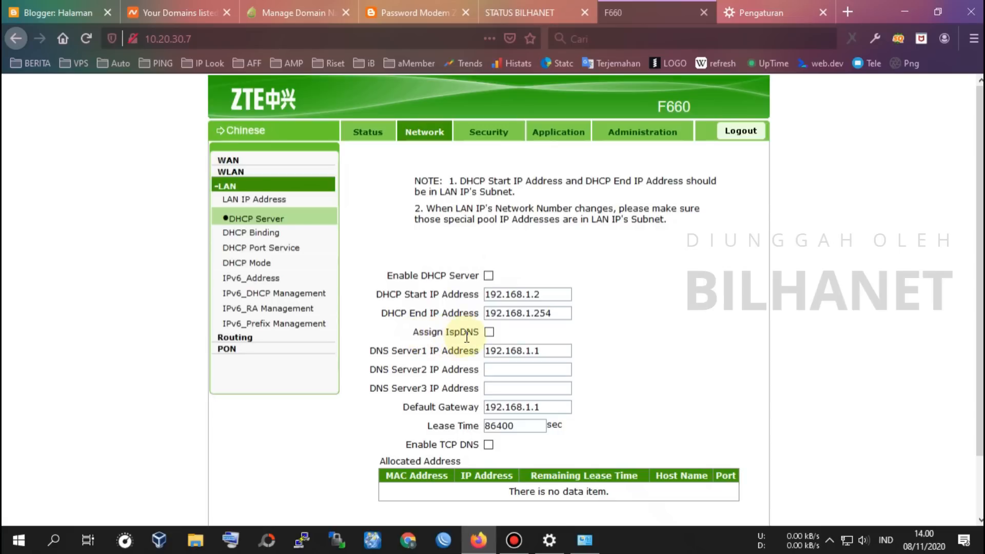
pyautogui.click(488, 333)
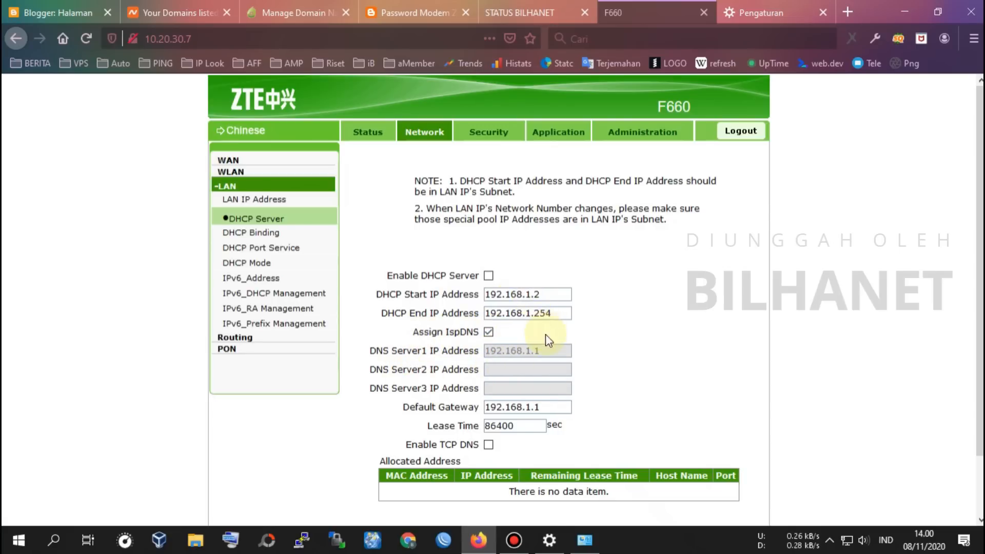
pyautogui.scroll(-2, 545, 340)
pyautogui.click(657, 489)
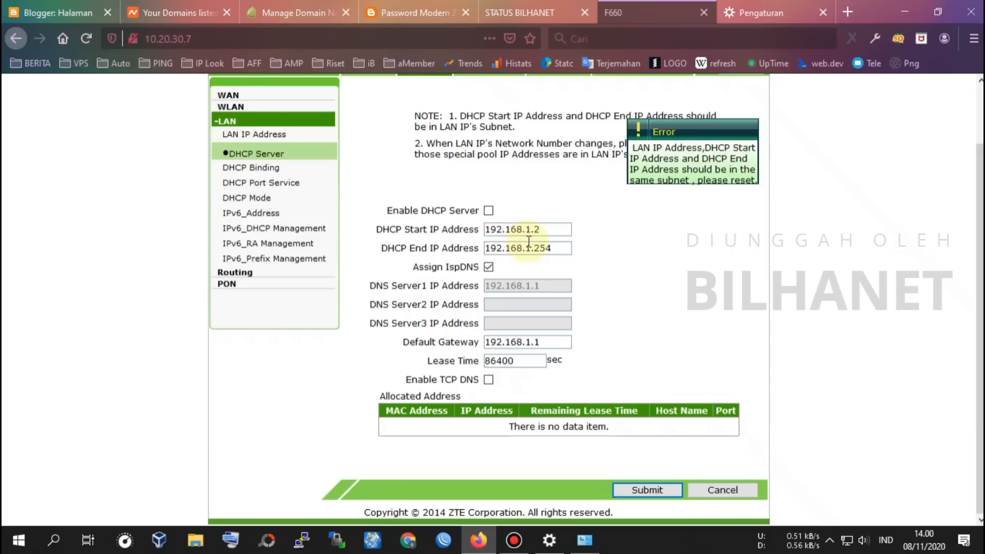
pyautogui.click(548, 229)
# Set the DHCP pool to 10.20.30.100–10.20.30.150 with gateway 10.20.30.1 and submit
pyautogui.moveTo(548, 228); pyautogui.dragTo(464, 229)
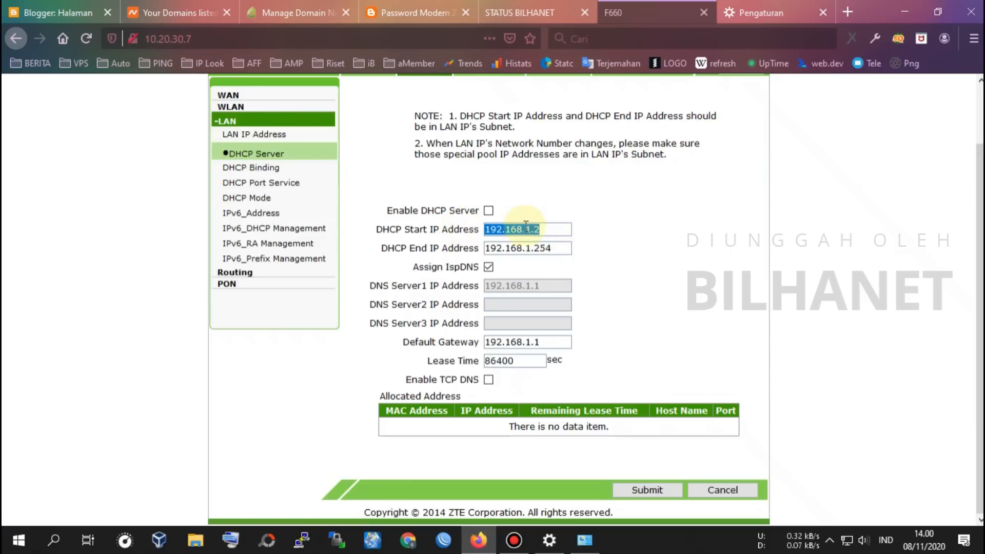
pyautogui.write('10.20.30.')
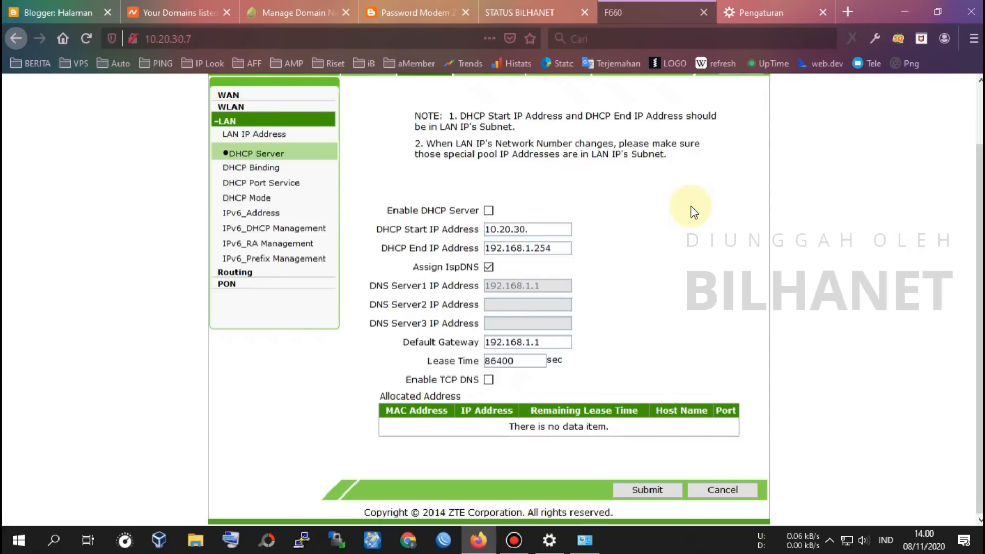
pyautogui.write('100')
pyautogui.moveTo(555, 246); pyautogui.dragTo(461, 247)
pyautogui.write('10')
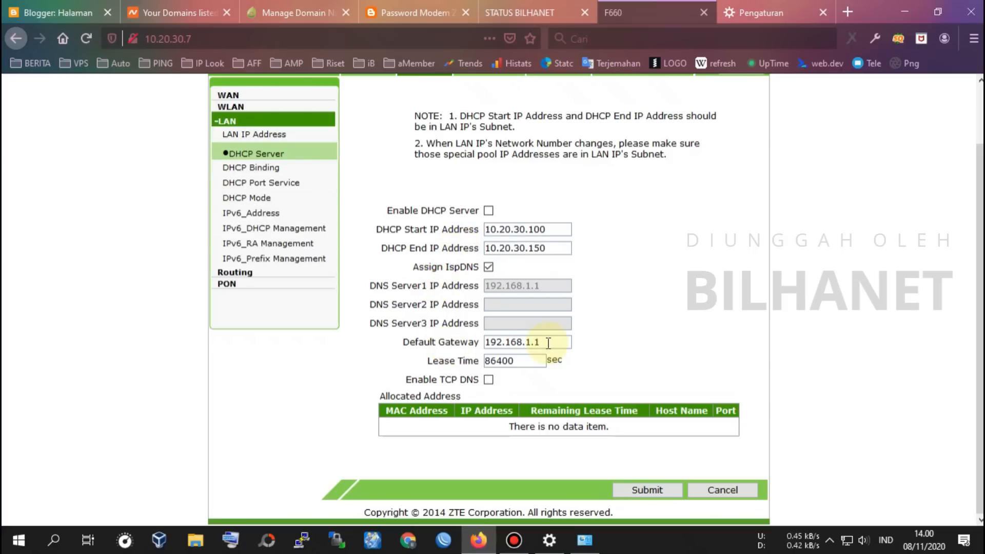
pyautogui.moveTo(549, 343); pyautogui.dragTo(448, 349)
pyautogui.write('10.20')
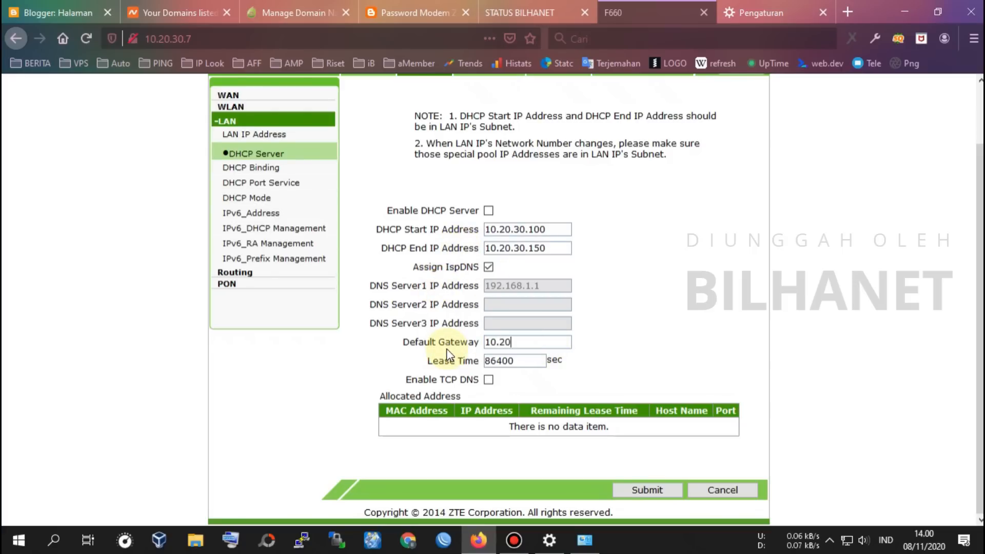
pyautogui.write('.30.1')
pyautogui.click(645, 490)
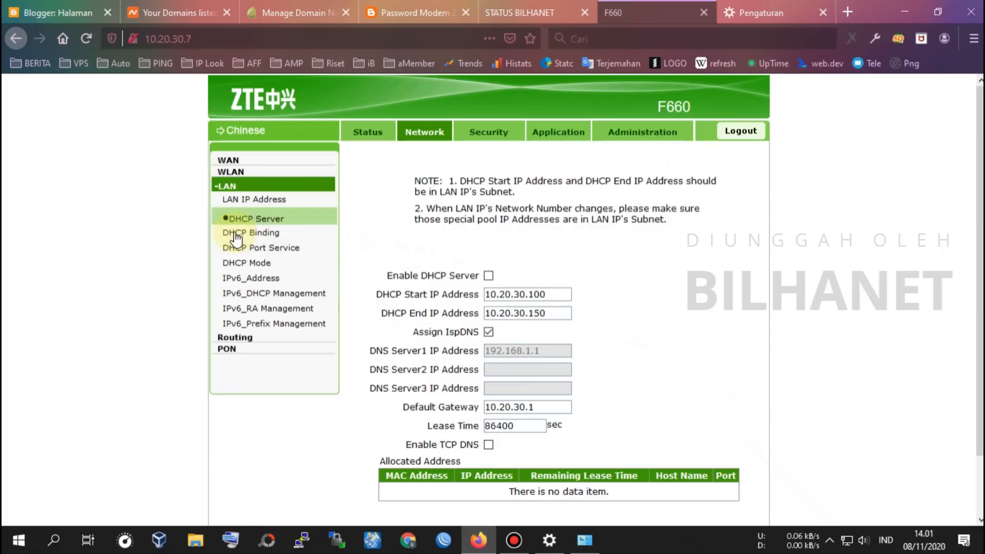
# Stop DHCP port service on LAN1, LAN3, LAN4 and SSID1, save, then go to DHCP Mode
pyautogui.click(252, 235)
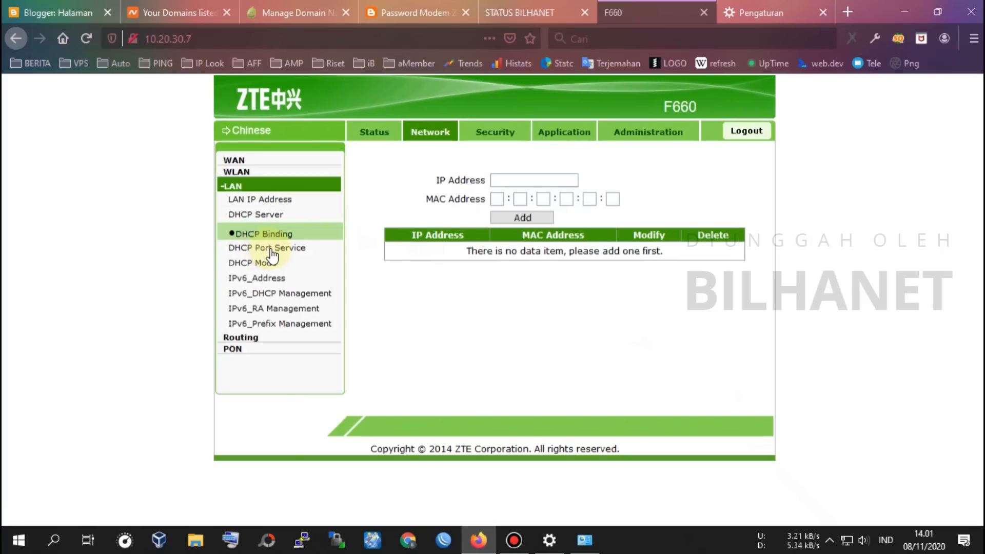
pyautogui.click(272, 248)
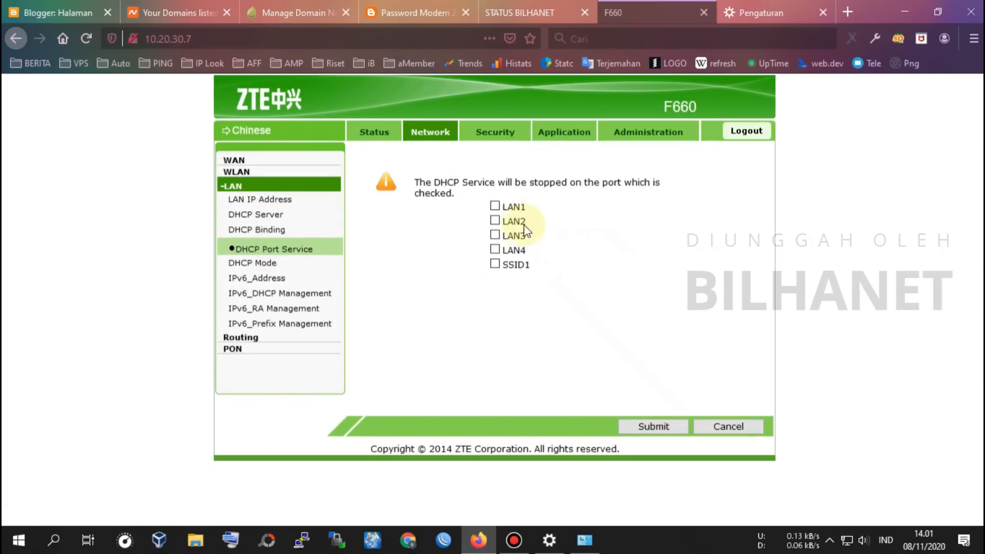
pyautogui.click(495, 208)
pyautogui.click(496, 235)
pyautogui.click(495, 251)
pyautogui.click(495, 265)
pyautogui.click(661, 425)
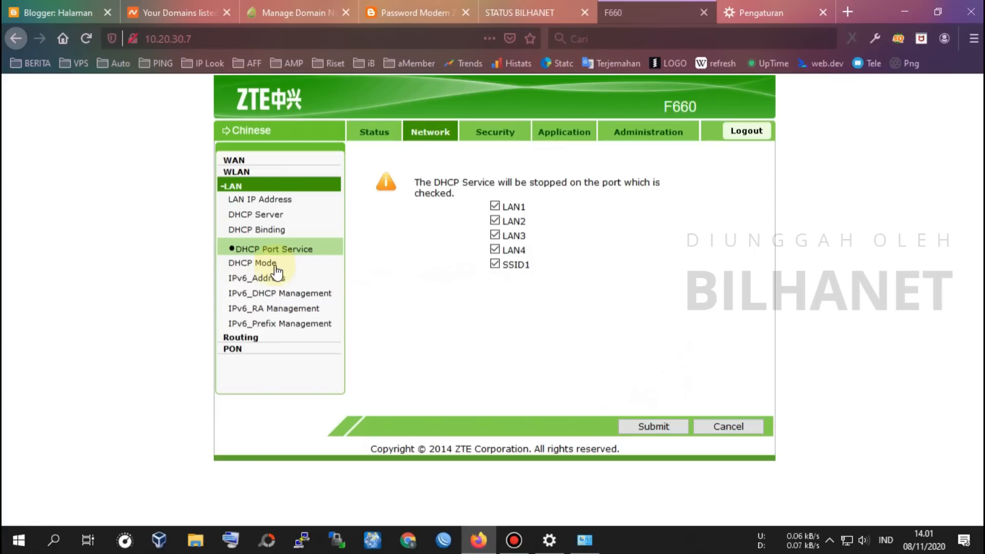
pyautogui.click(257, 265)
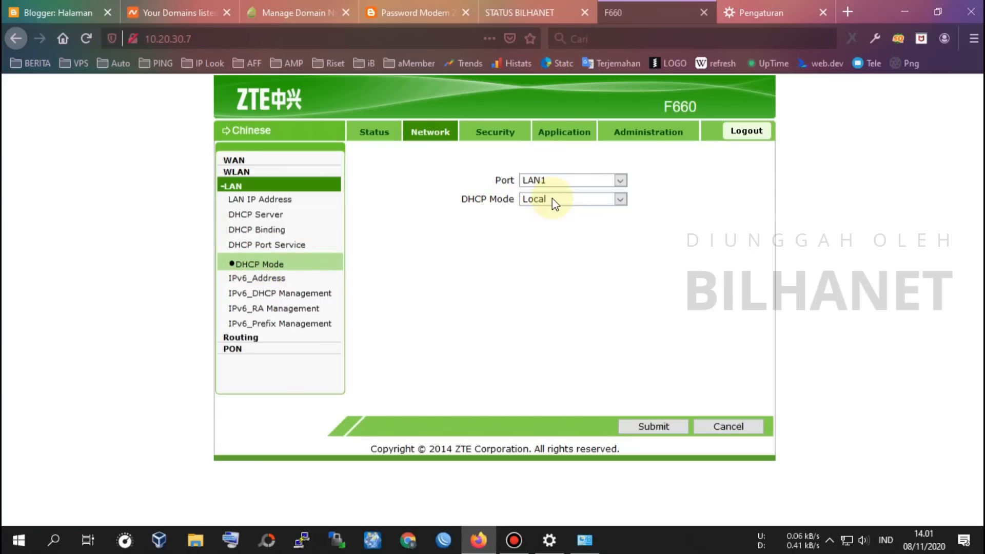
# Set DHCP Mode to Default for LAN1 and LAN2, submitting each
pyautogui.click(552, 198)
pyautogui.click(553, 213)
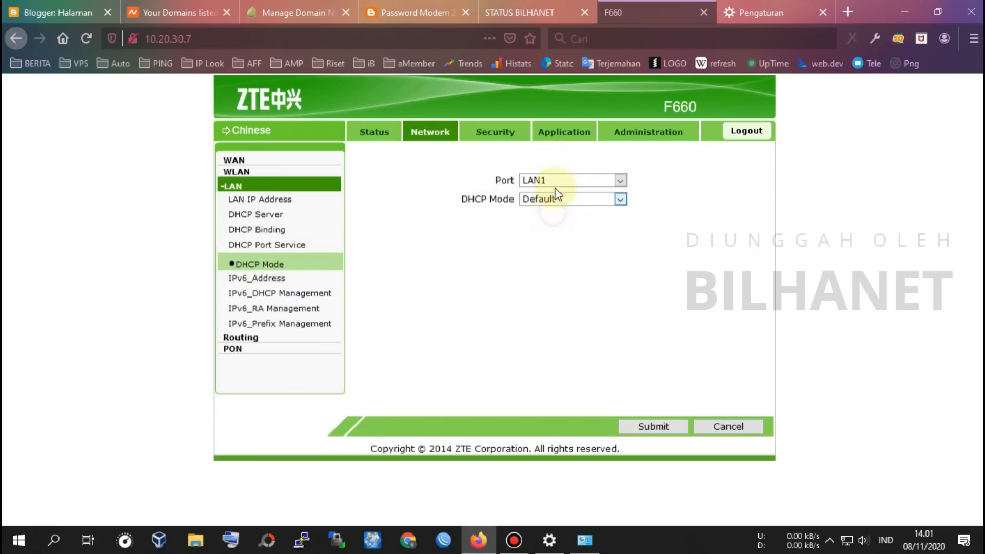
pyautogui.click(660, 430)
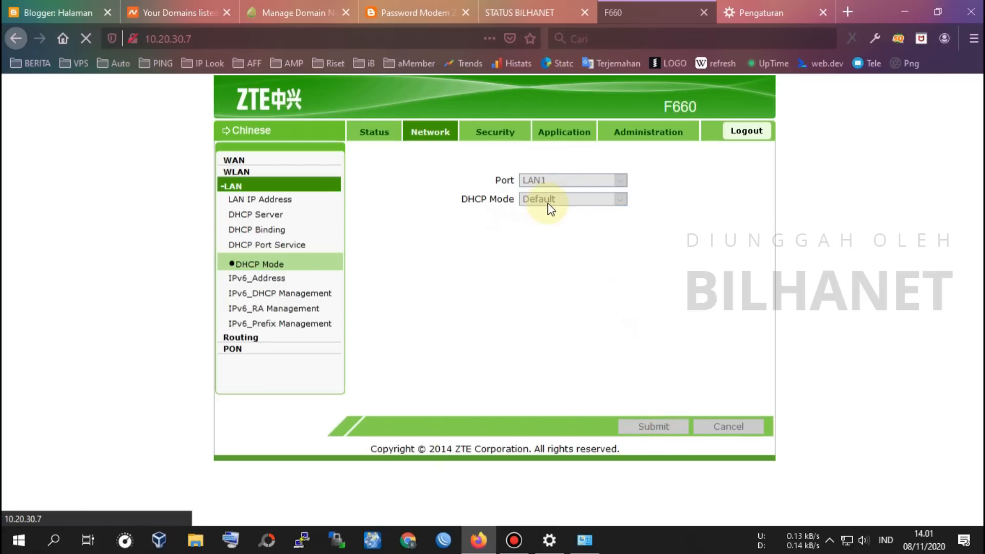
pyautogui.click(564, 181)
pyautogui.click(567, 210)
pyautogui.click(563, 200)
pyautogui.click(565, 216)
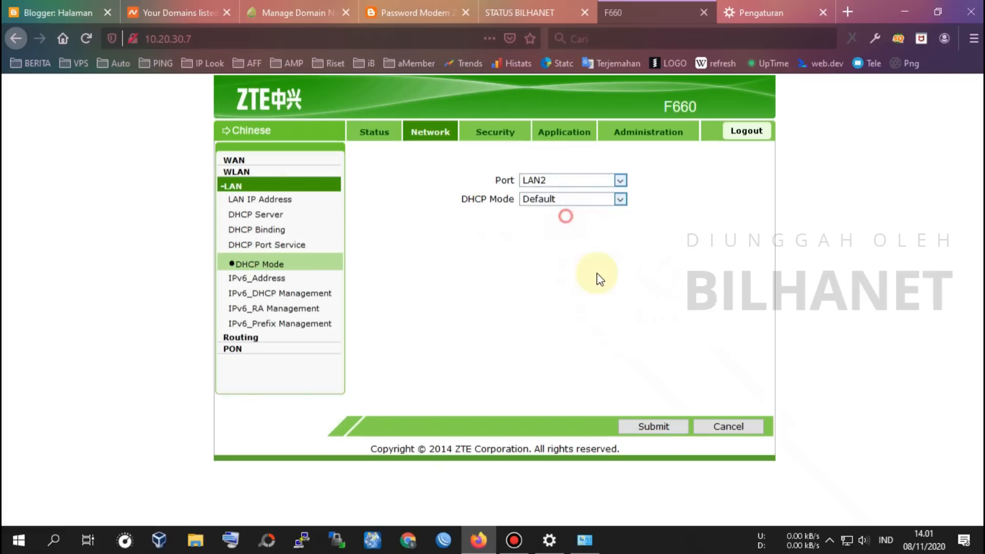
pyautogui.click(675, 426)
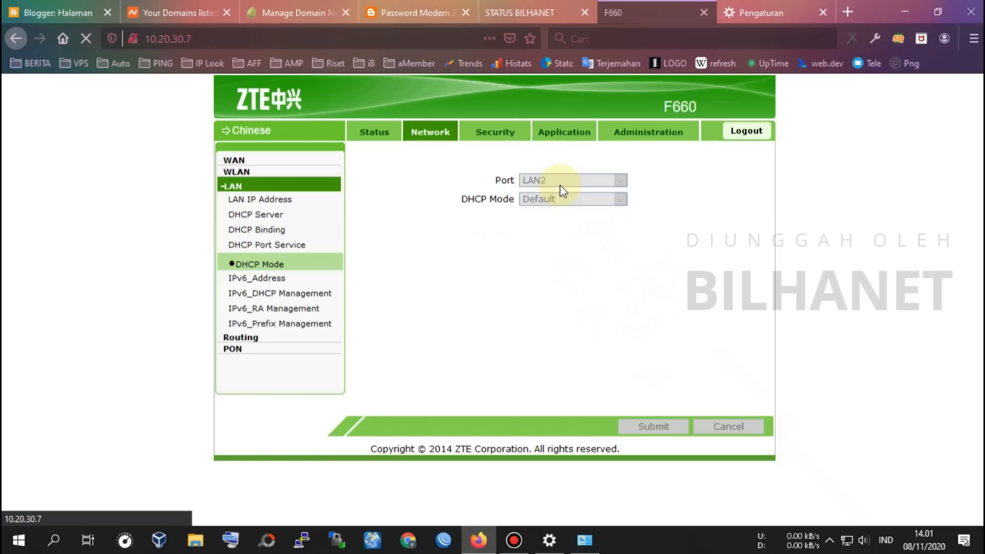
# Set DHCP Mode to Default for LAN3 and LAN4, submitting each
pyautogui.click(556, 179)
pyautogui.click(559, 229)
pyautogui.click(571, 201)
pyautogui.click(563, 215)
pyautogui.click(645, 427)
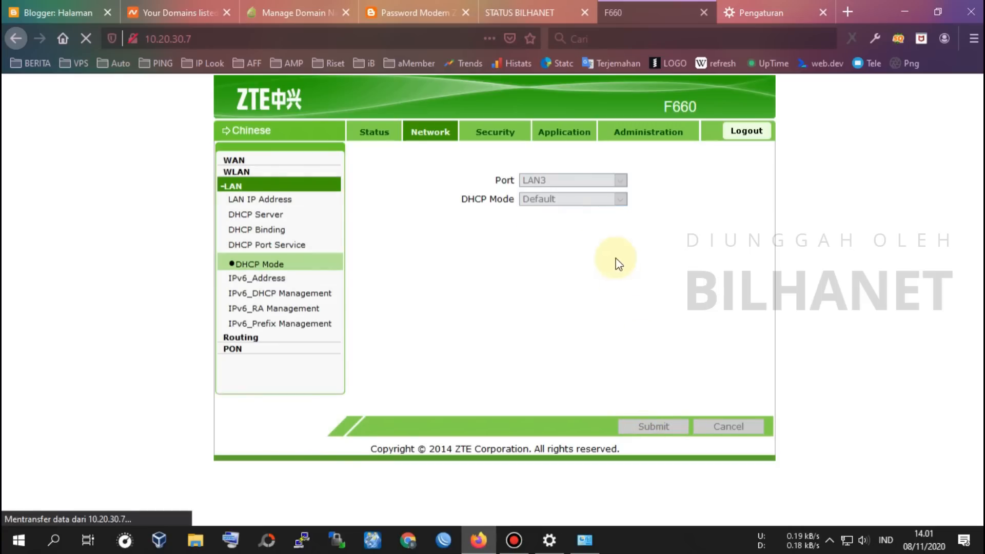
pyautogui.click(566, 180)
pyautogui.click(566, 245)
pyautogui.click(573, 205)
pyautogui.click(567, 216)
pyautogui.click(666, 426)
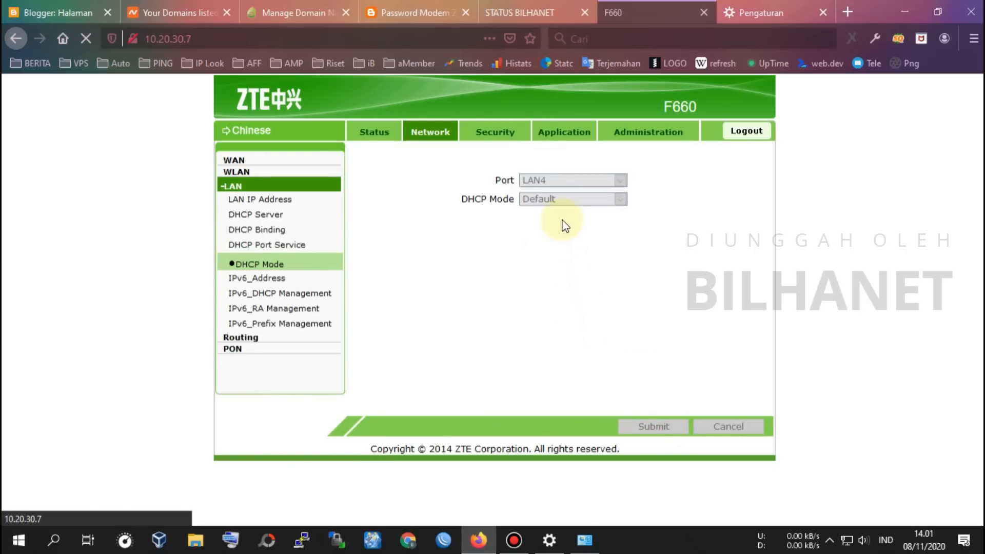
# Set SSID1's DHCP Mode to Default and submit
pyautogui.click(547, 182)
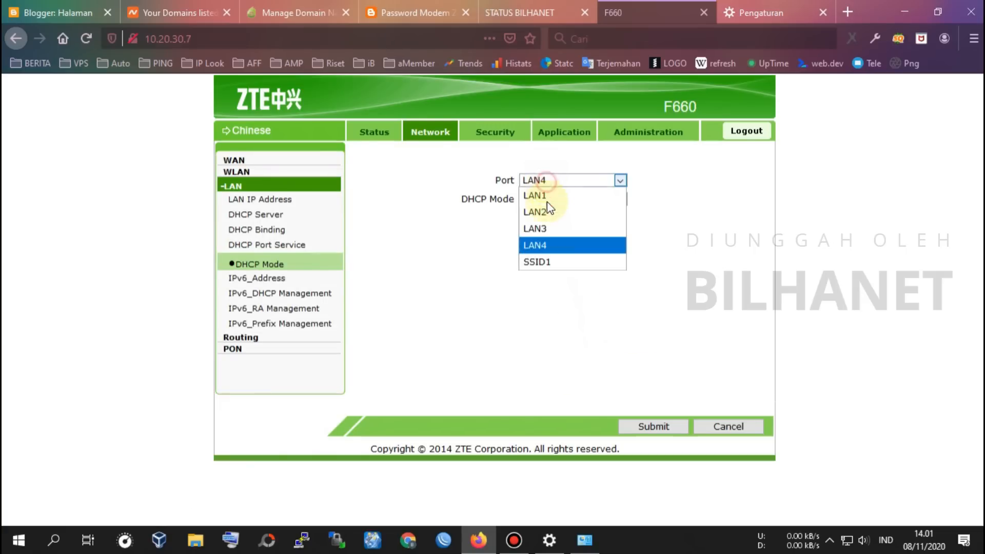
pyautogui.click(543, 262)
pyautogui.click(540, 199)
pyautogui.click(550, 214)
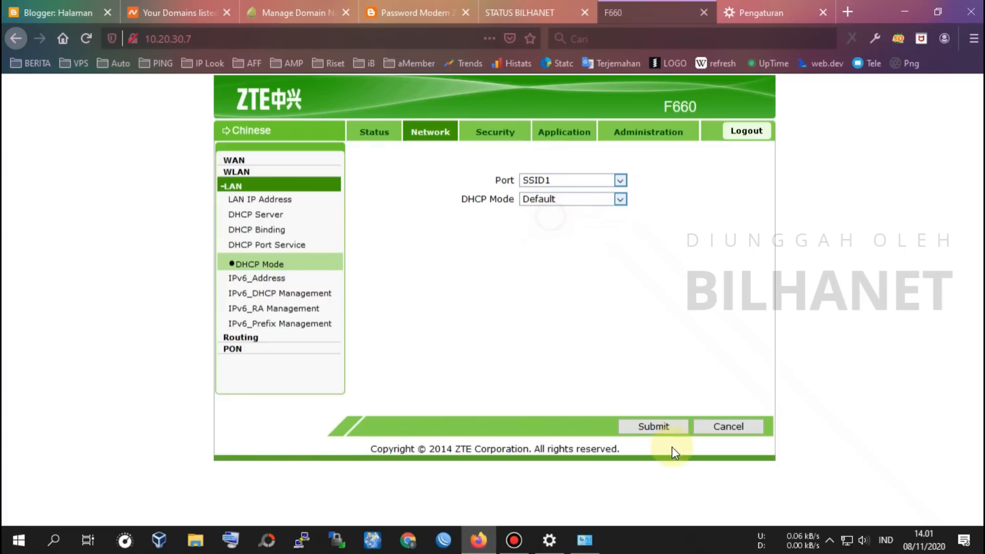
pyautogui.click(661, 426)
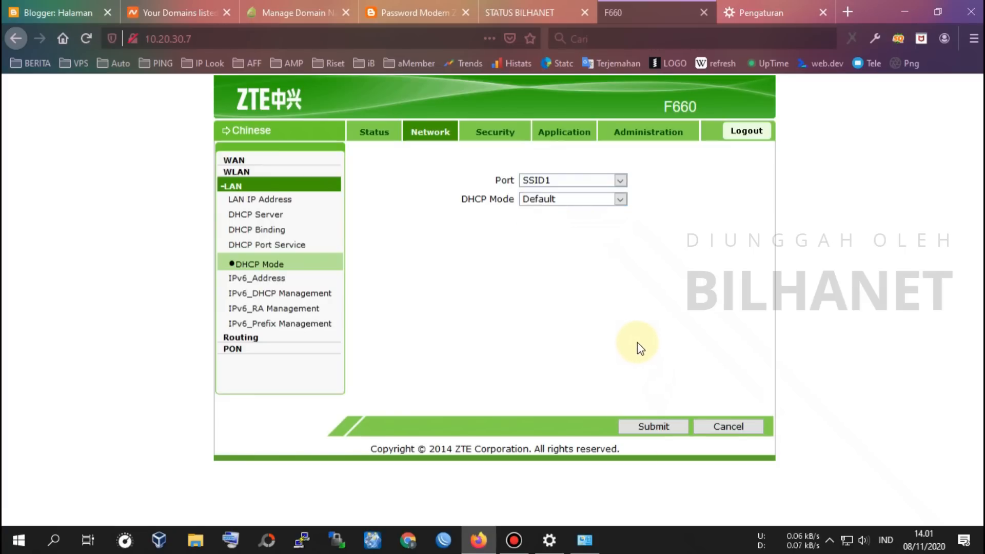
# Submit the IPv6 DHCP Management settings with the DHCPv6 server left disabled
pyautogui.click(255, 279)
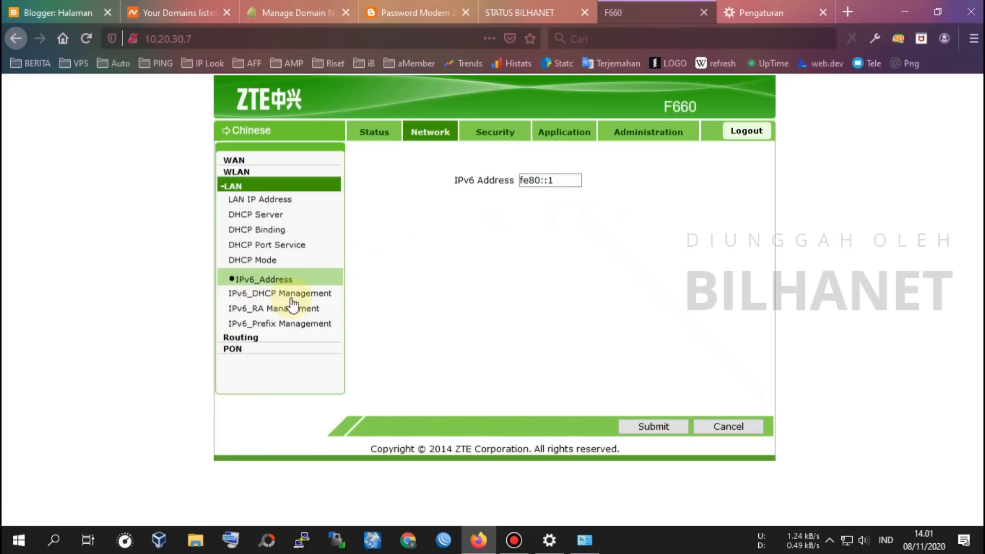
pyautogui.click(264, 294)
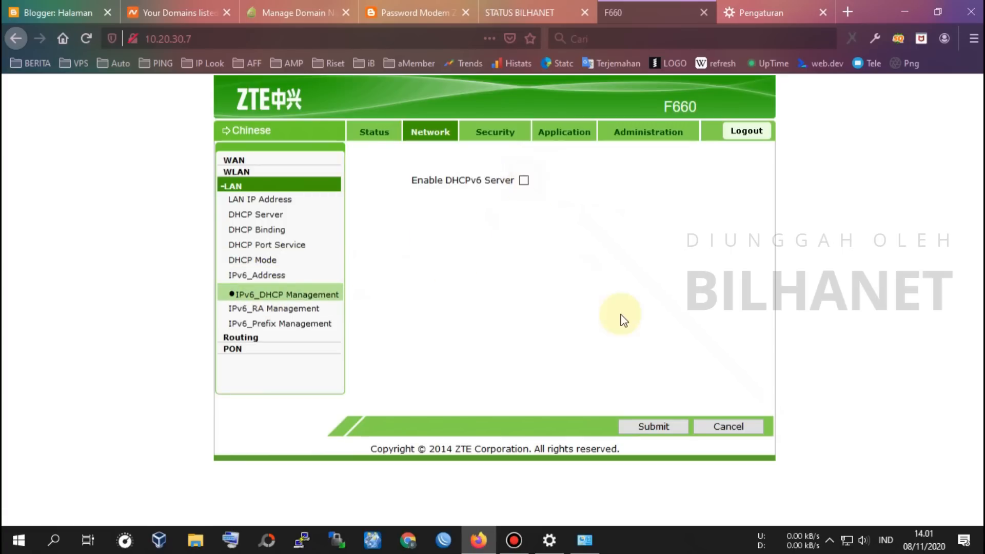
pyautogui.doubleClick(501, 179)
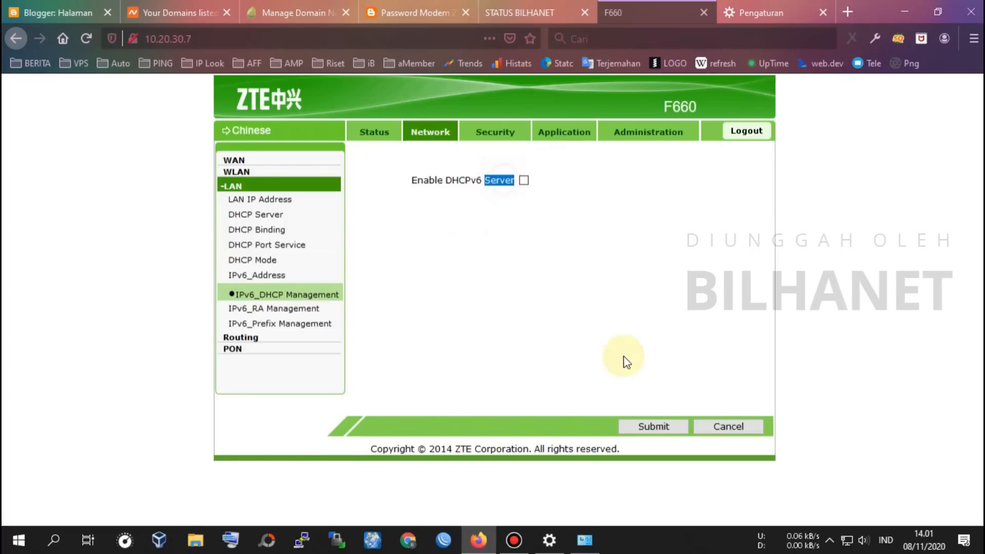
pyautogui.click(653, 426)
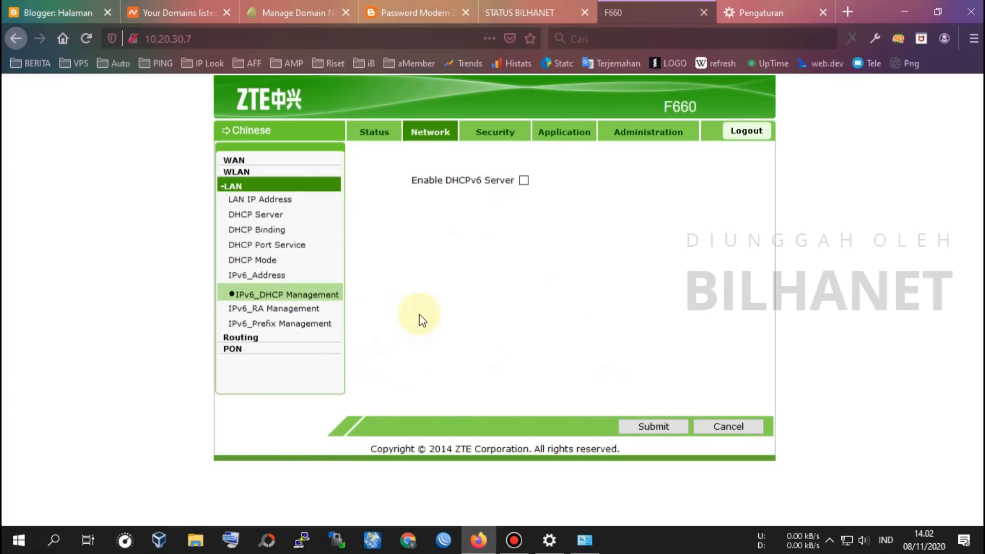
# Keep the firewall level at Low, reload the firewall page, and go to Administration
pyautogui.click(520, 147)
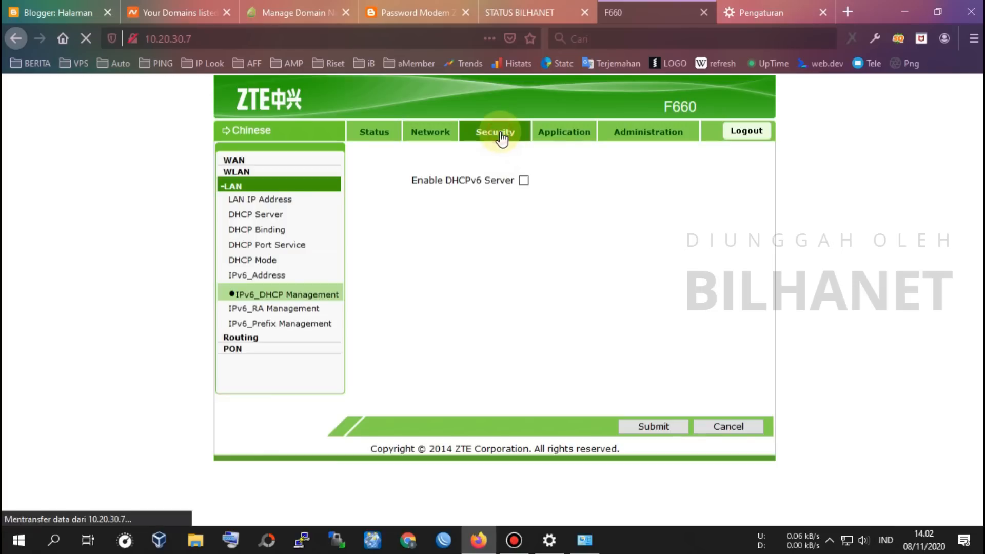
pyautogui.click(542, 201)
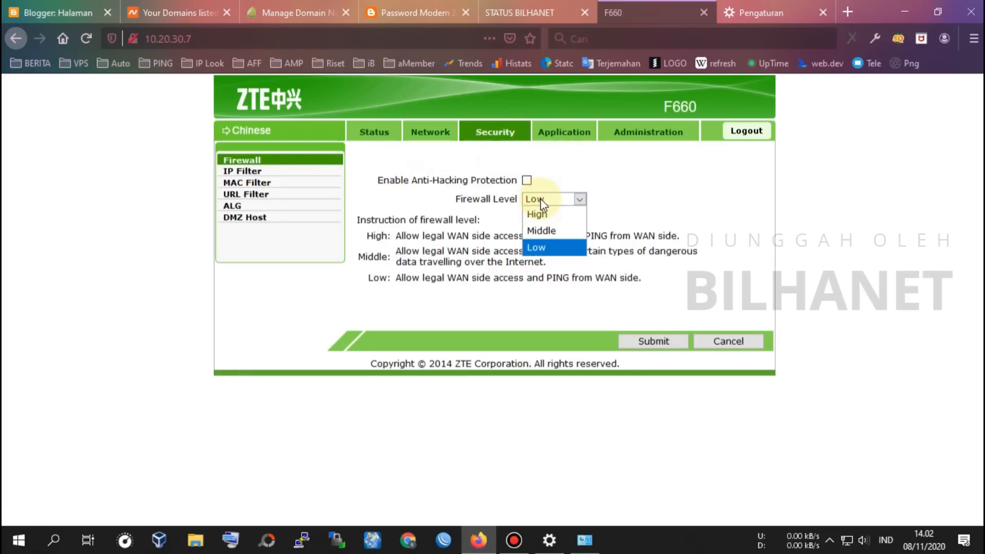
pyautogui.click(699, 200)
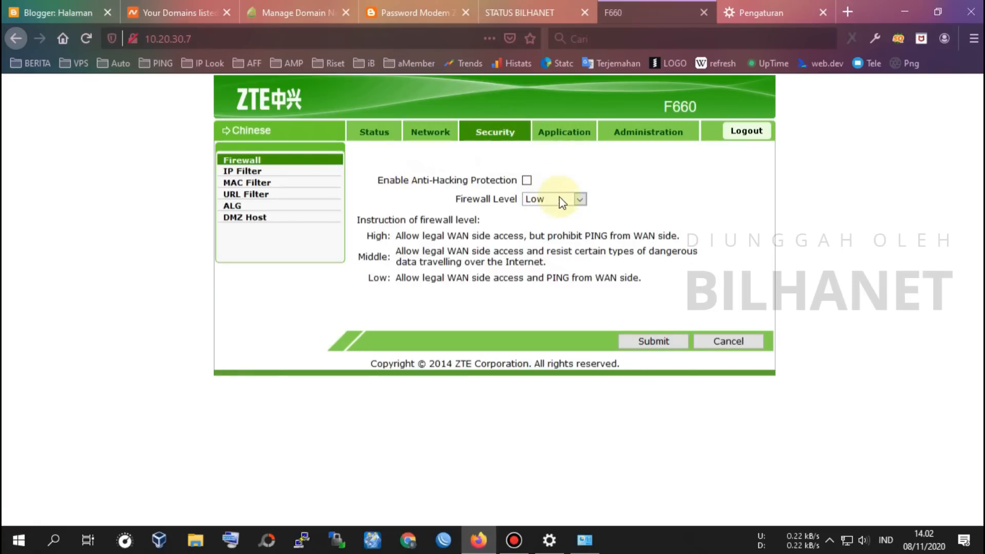
pyautogui.rightClick(641, 169)
pyautogui.click(752, 188)
pyautogui.click(681, 272)
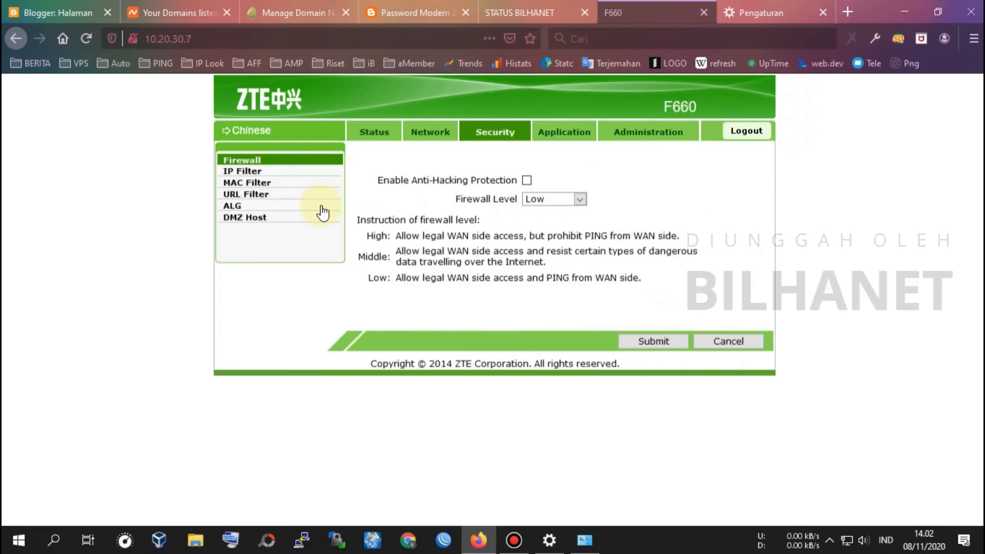
pyautogui.click(656, 137)
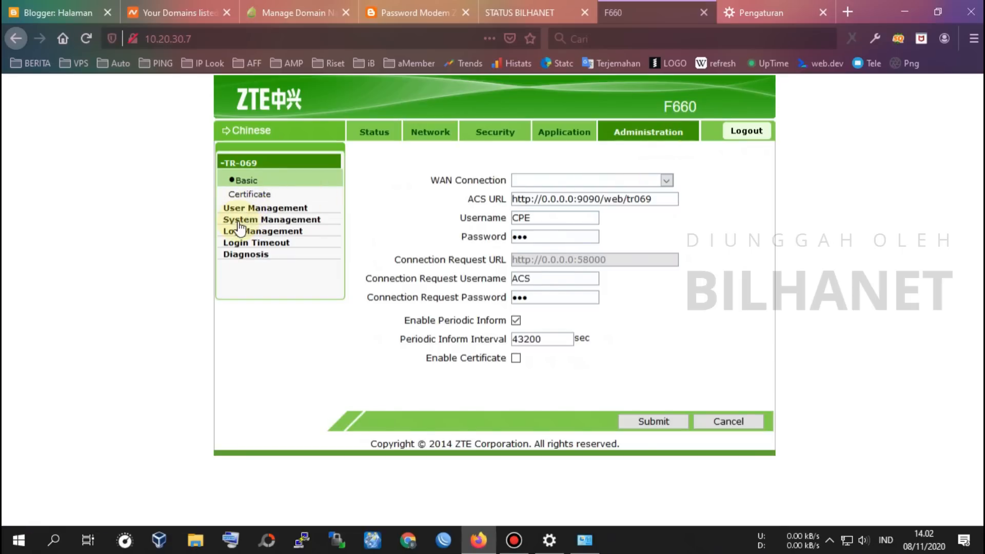
# Open User Management and select the User account
pyautogui.click(247, 208)
pyautogui.click(322, 166)
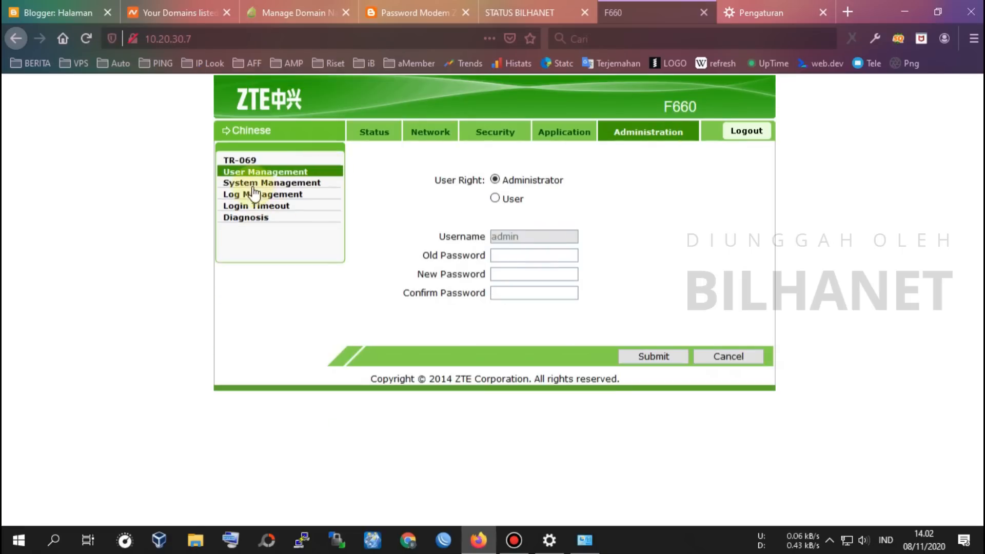
pyautogui.click(494, 201)
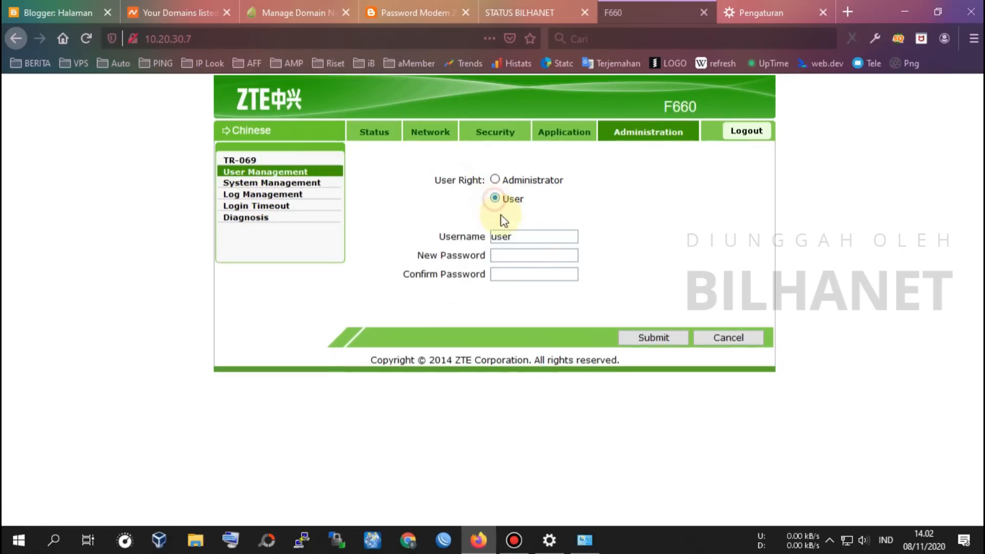
# Replace the User account's username, set and confirm a new password, submit, then select Administrator
pyautogui.click(527, 234)
pyautogui.moveTo(527, 235); pyautogui.dragTo(468, 238)
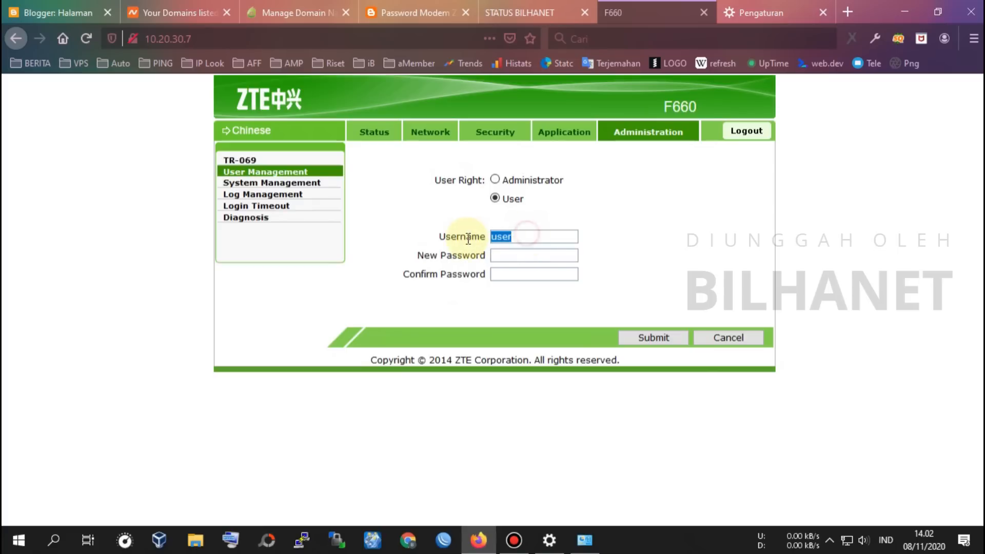
pyautogui.press('Tab')
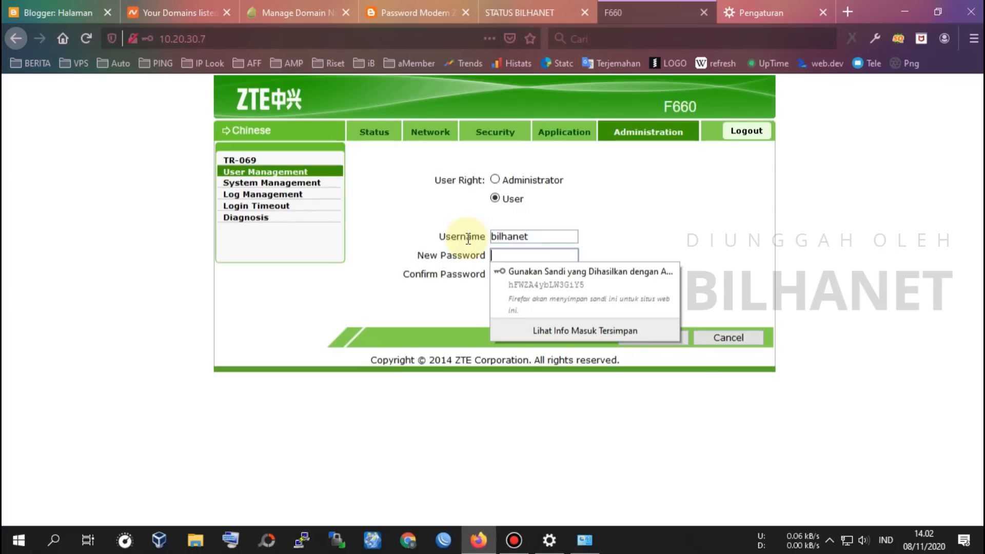
pyautogui.press('Tab')
pyautogui.click(660, 341)
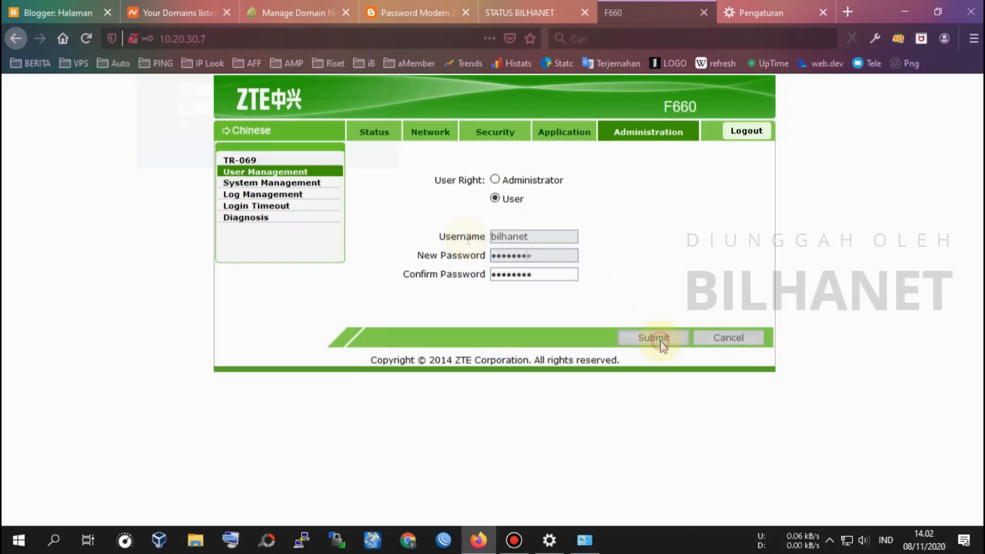
pyautogui.click(298, 166)
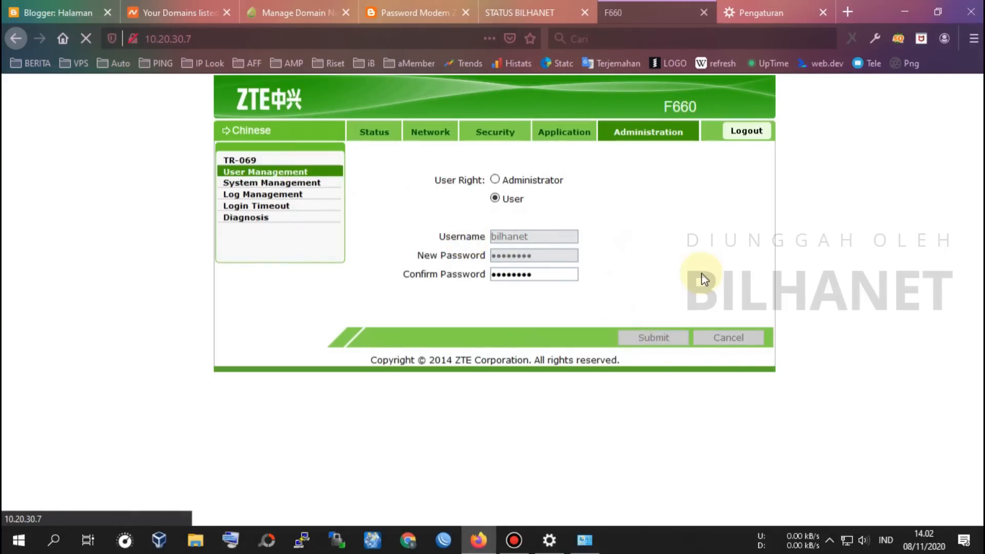
pyautogui.click(495, 181)
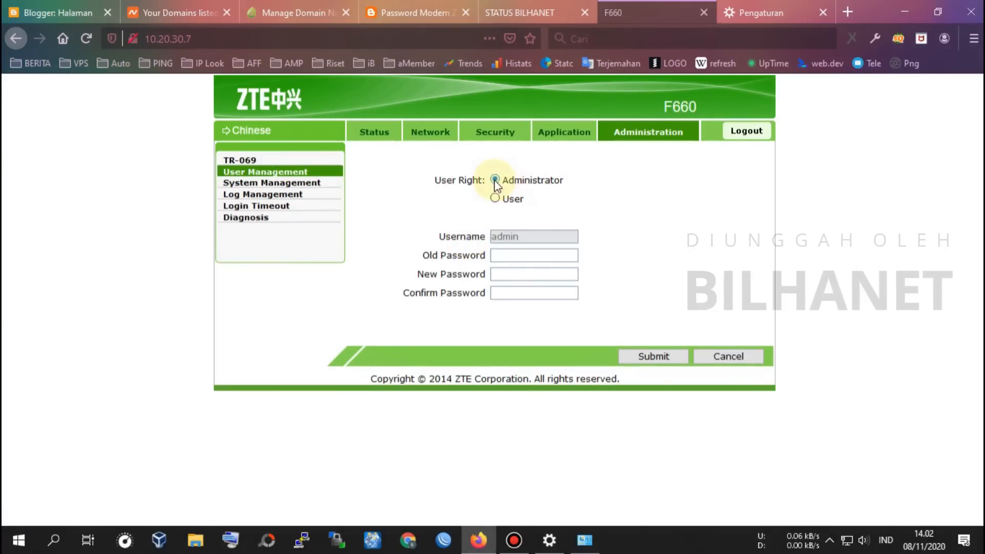
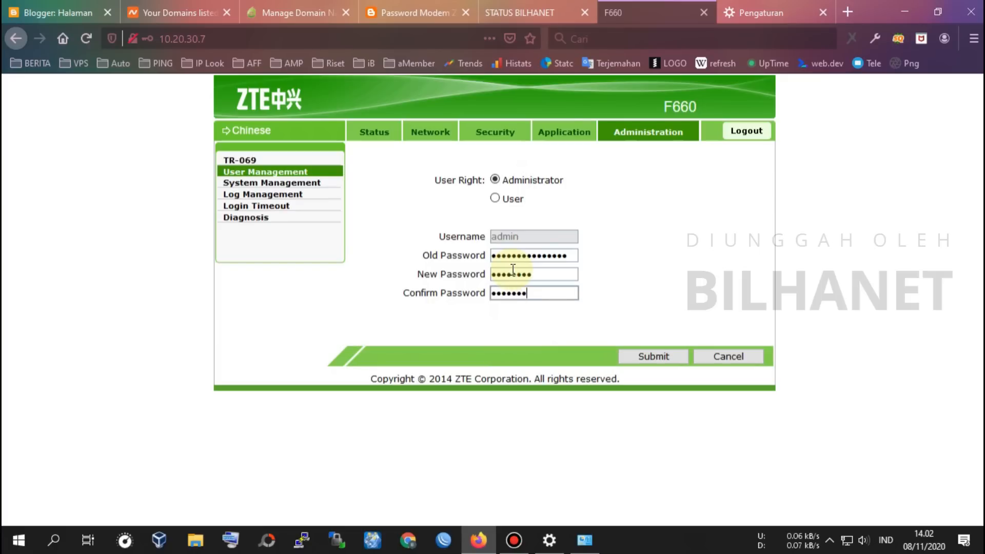
# Submit the new admin password and decline Firefox's offer to save the login
pyautogui.click(656, 354)
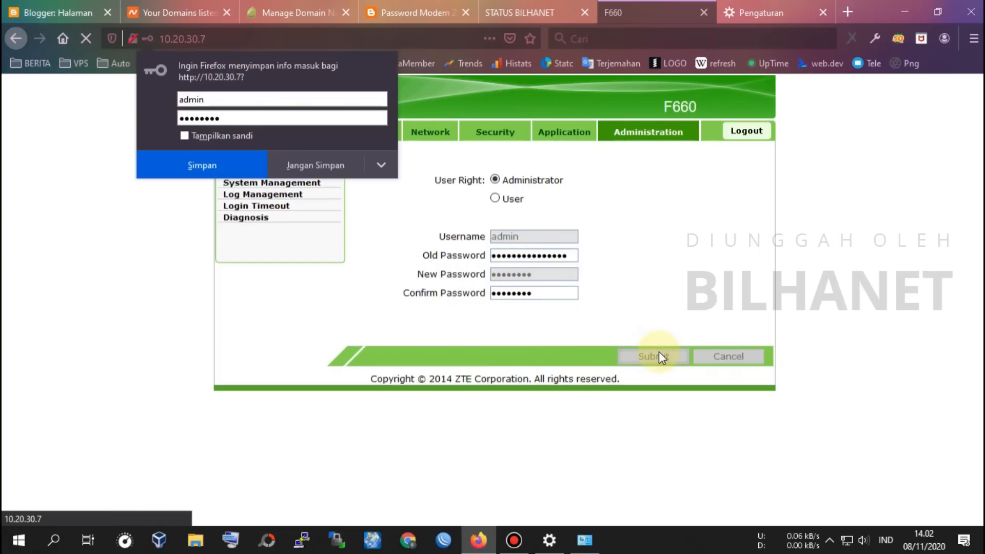
pyautogui.click(351, 165)
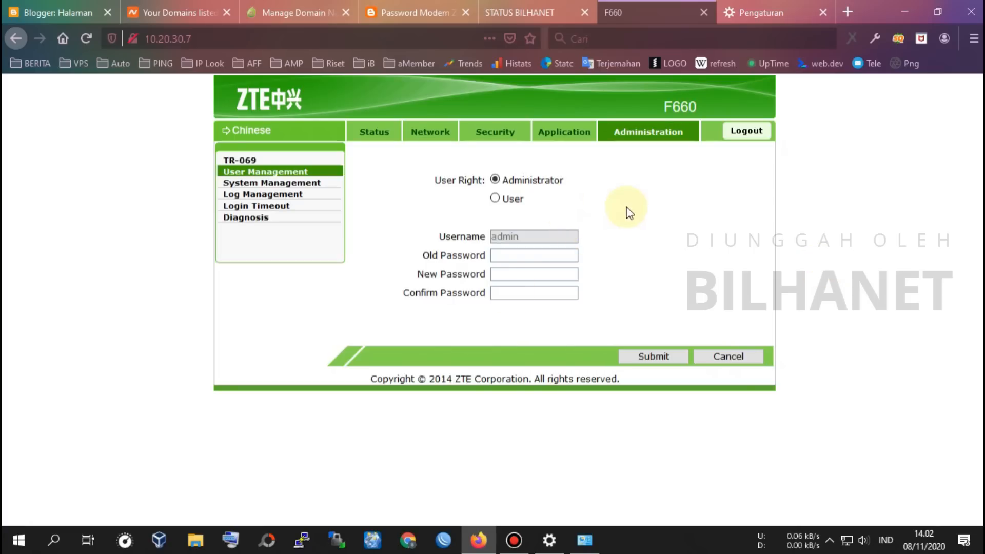
# Look through the nearby Wi-Fi networks in the Windows network flyout, then close it
pyautogui.click(847, 540)
pyautogui.scroll(-2, 814, 224)
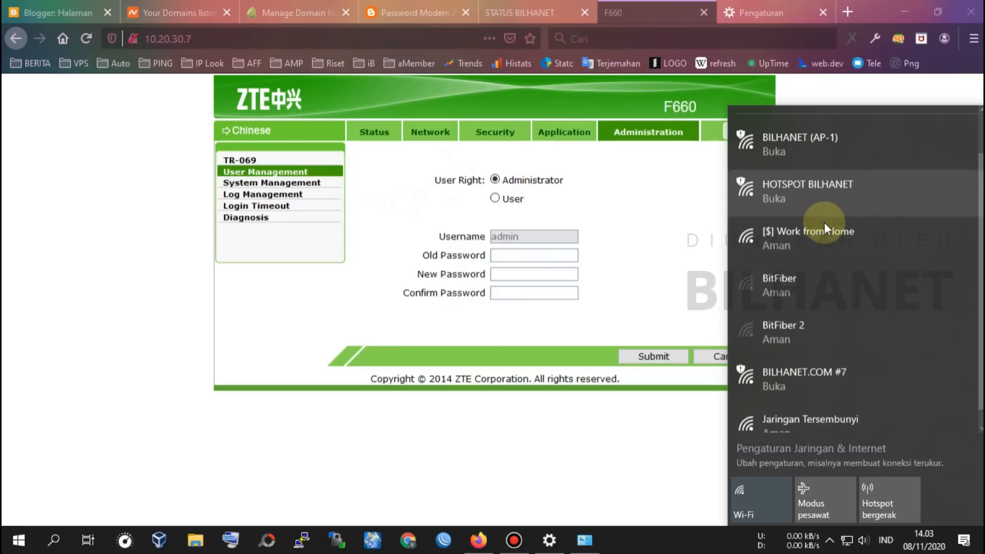
pyautogui.click(648, 300)
# Reload the router admin page and return to the Administration settings
pyautogui.click(272, 183)
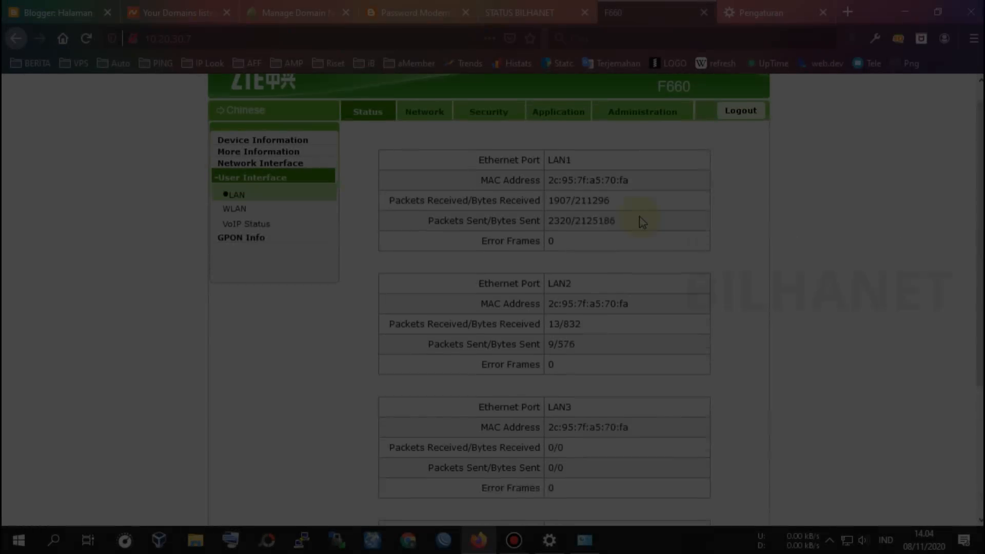
pyautogui.scroll(1, 641, 205)
pyautogui.click(665, 135)
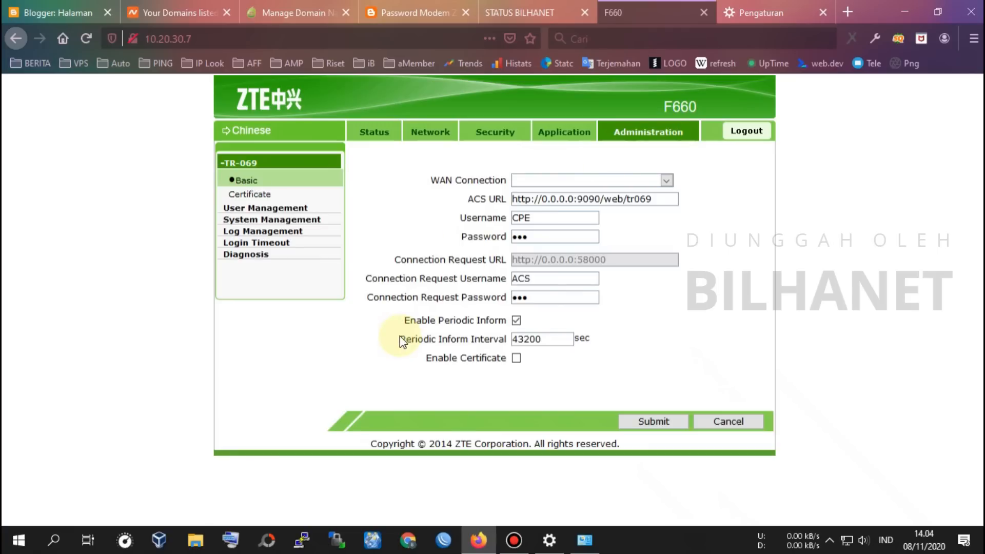
# Reboot the ZTE F660 from System Management, declining the browser's save-login prompt
pyautogui.click(241, 221)
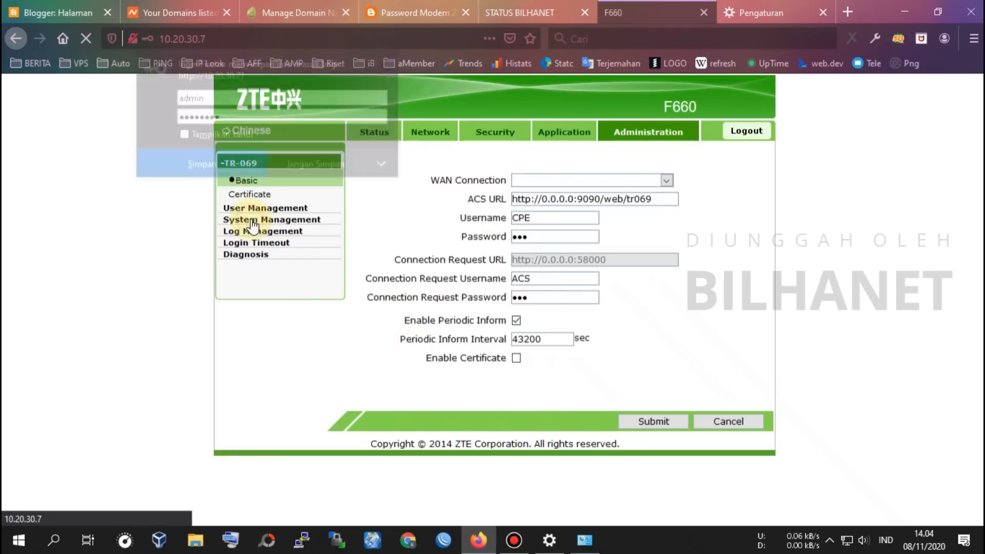
pyautogui.click(329, 164)
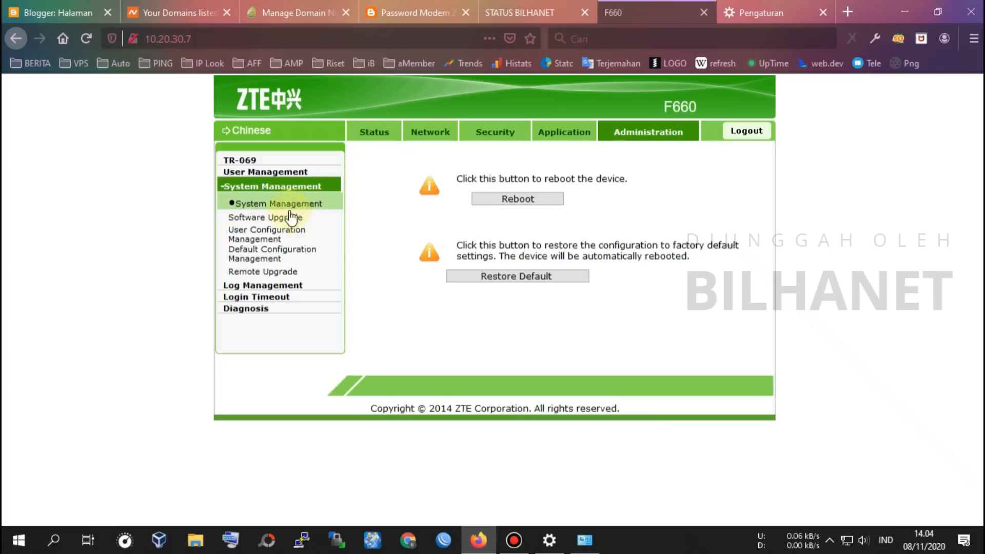
pyautogui.click(528, 201)
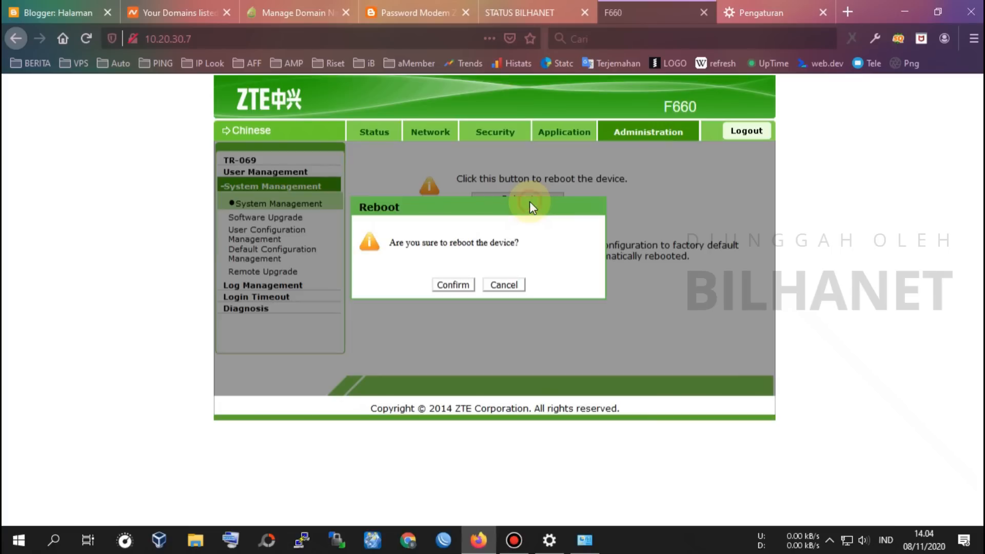
pyautogui.click(464, 289)
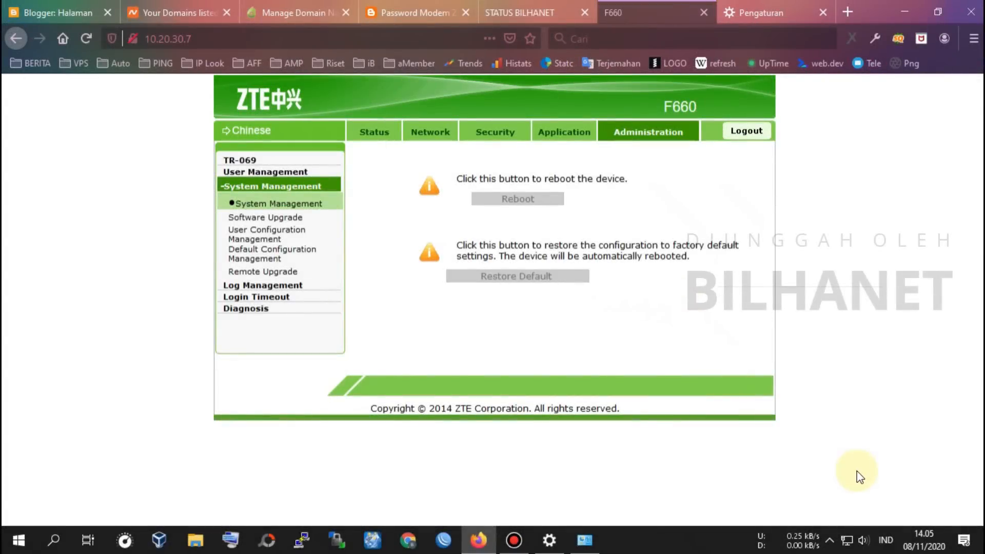
# Disable the Ethernet USBLAN and Ethernet LAN PC adapters in Network Connections
pyautogui.click(847, 540)
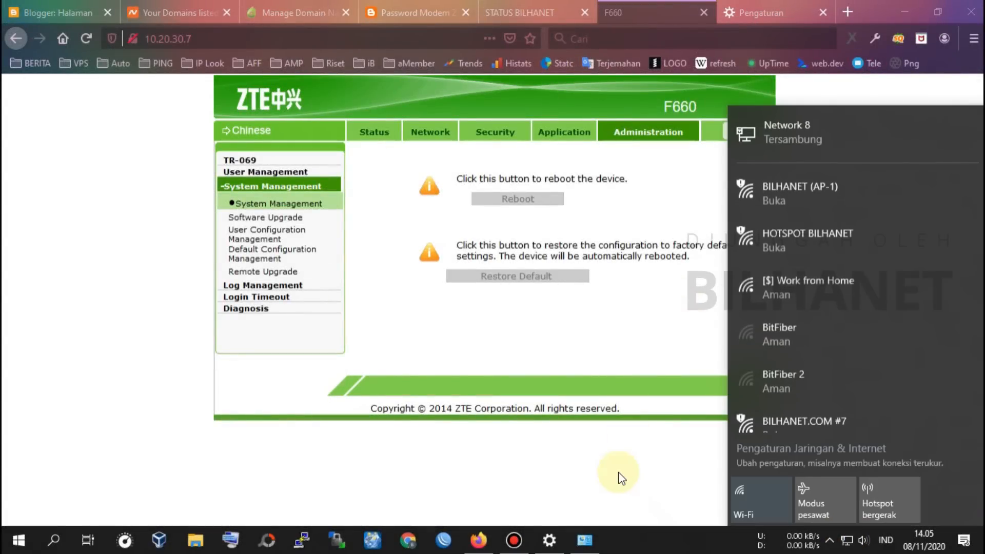
pyautogui.click(584, 538)
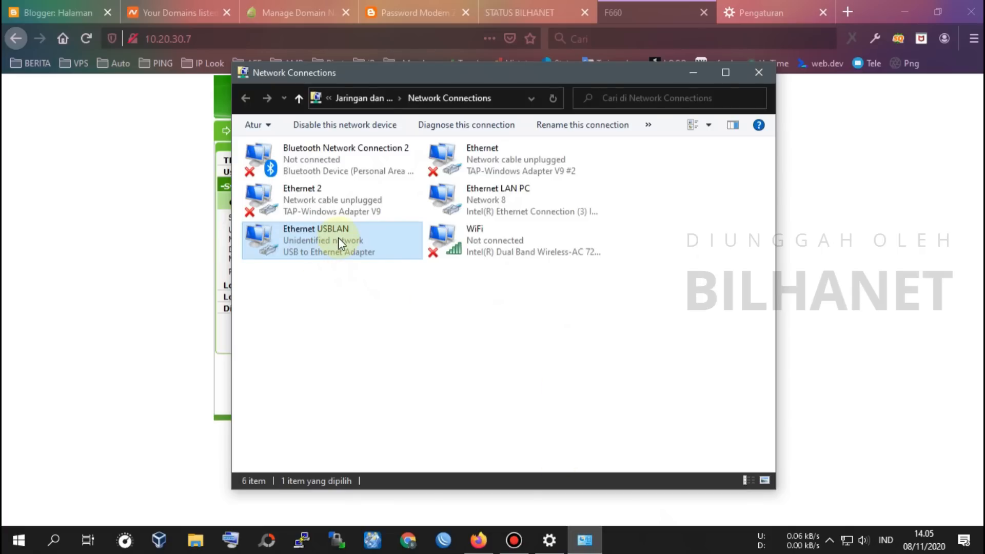
pyautogui.rightClick(364, 232)
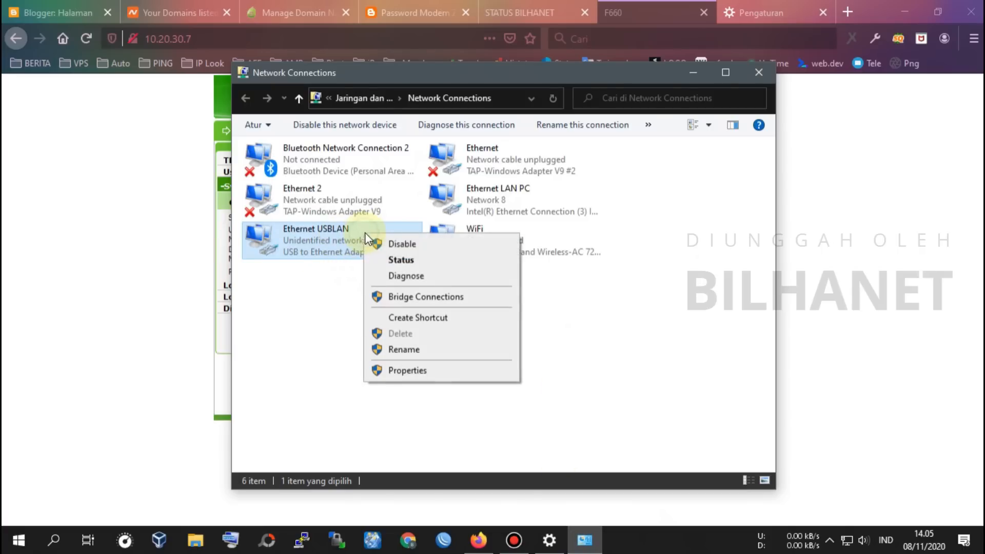
pyautogui.click(397, 245)
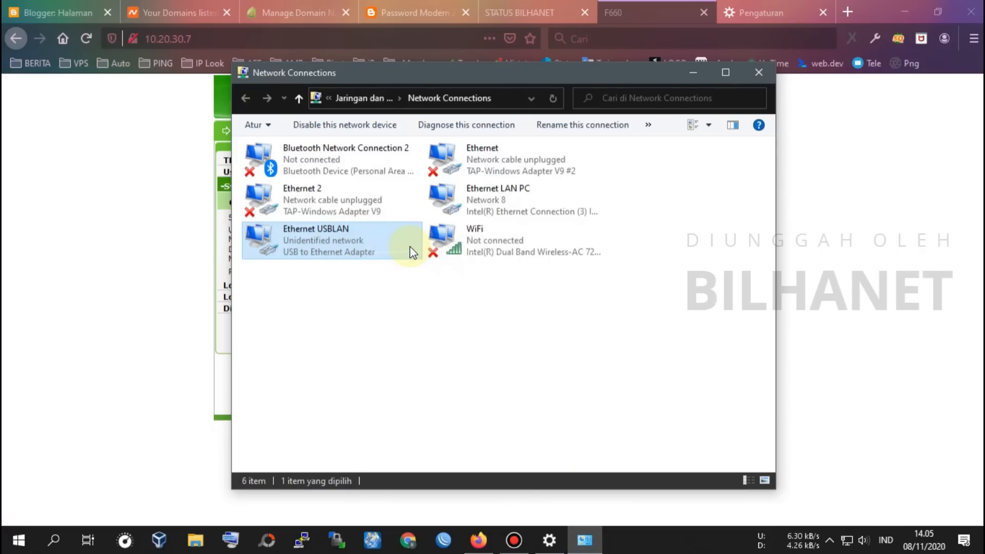
pyautogui.rightClick(528, 203)
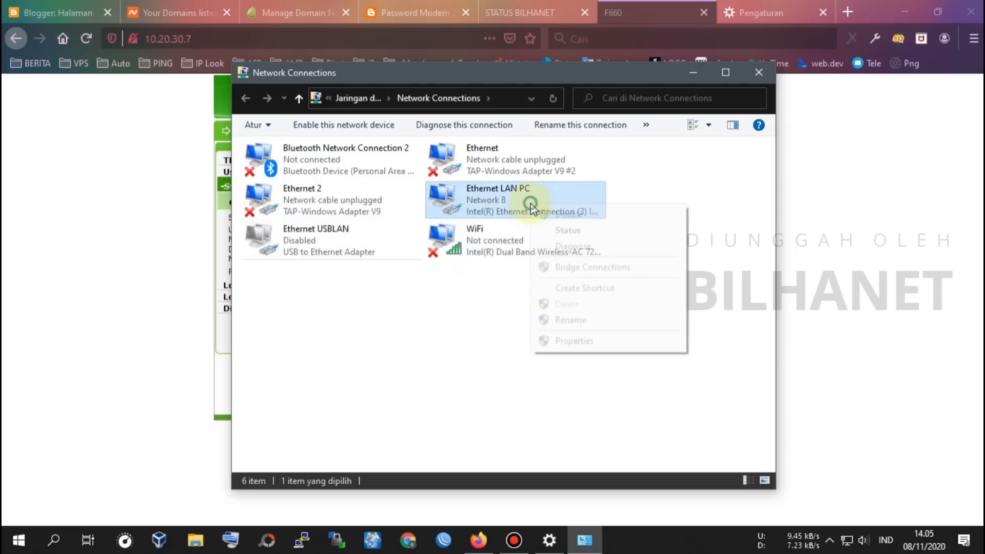
pyautogui.click(577, 216)
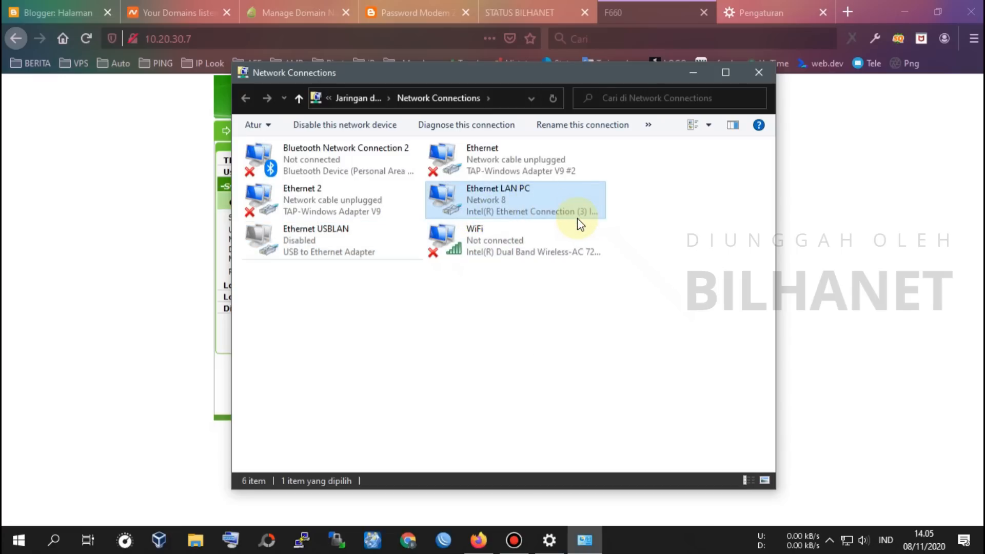
# Connect to the BILHANET.COM #7 Wi-Fi network
pyautogui.click(846, 539)
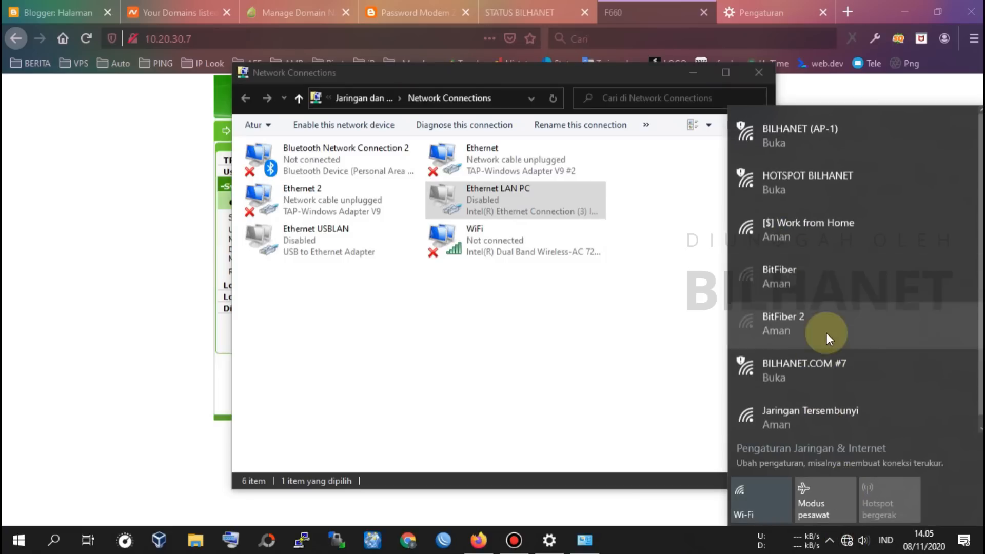
pyautogui.click(829, 376)
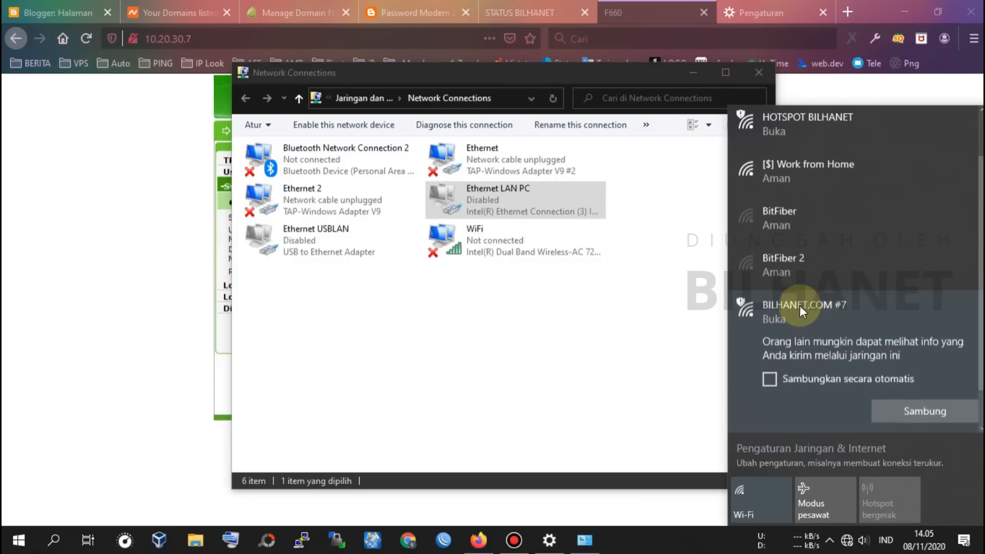
pyautogui.click(918, 411)
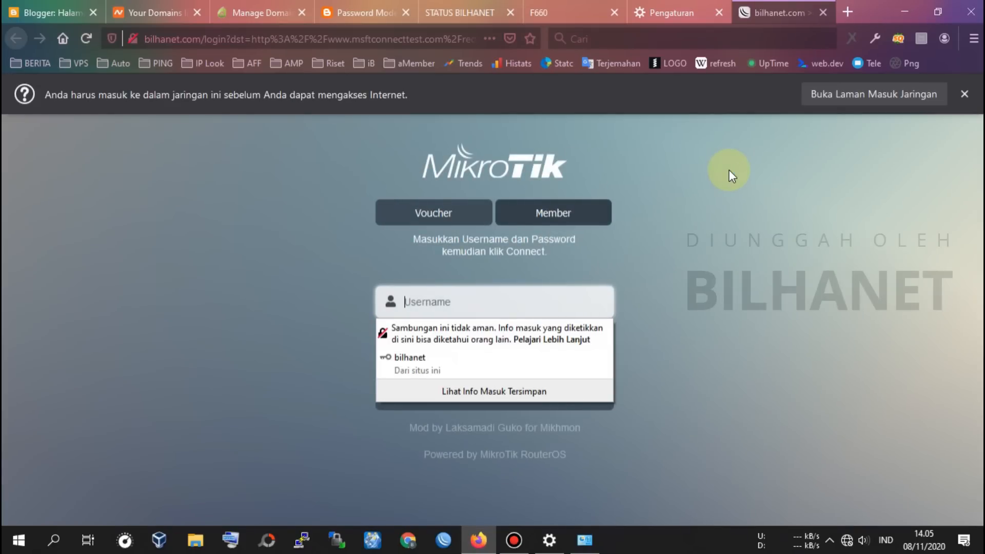
# Log into the MikroTik hotspot with a voucher code and check the assigned 10.20.30.252 address
pyautogui.click(435, 214)
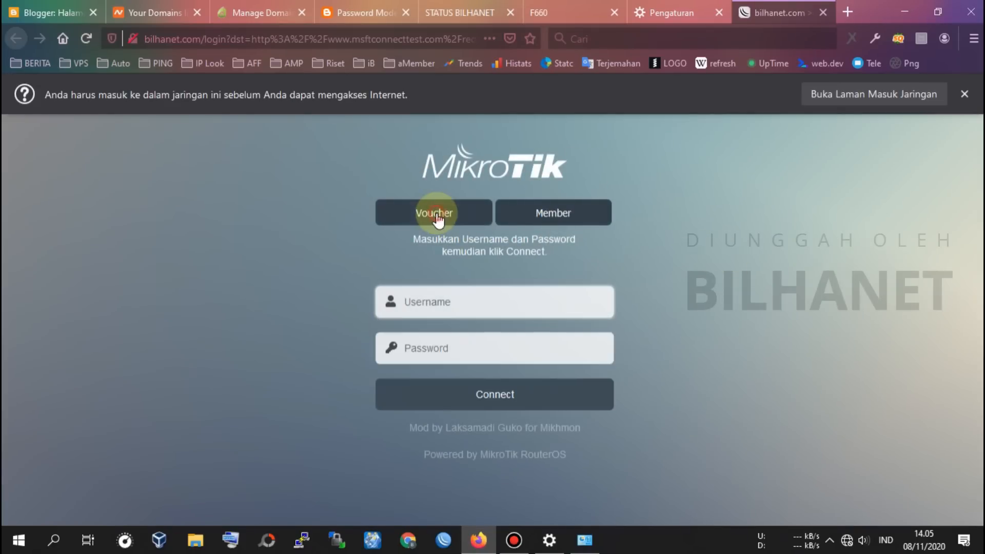
pyautogui.click(444, 300)
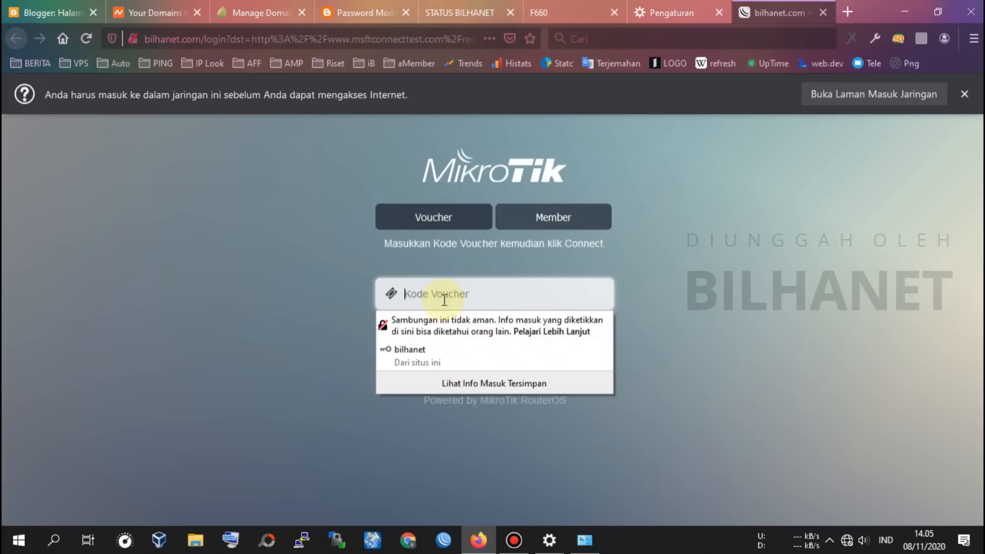
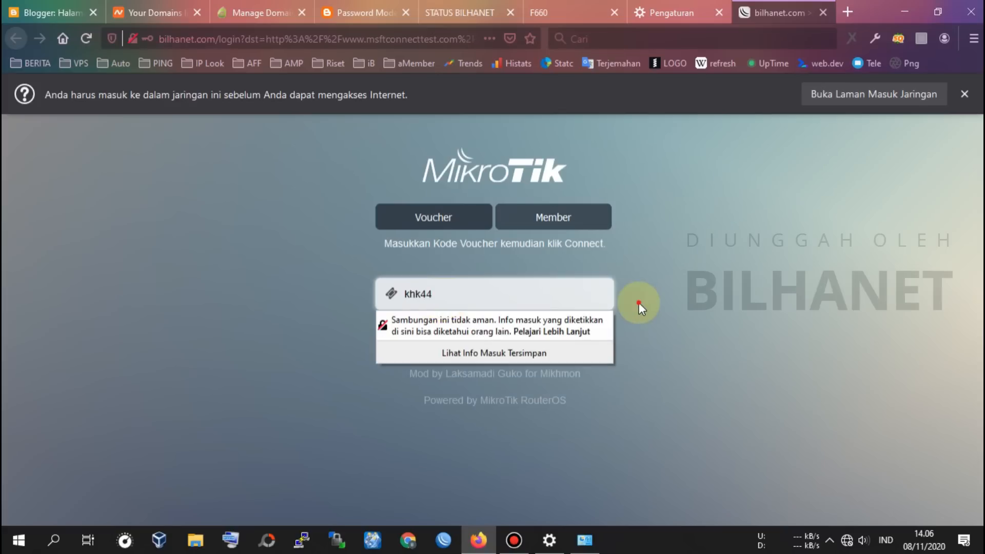
pyautogui.click(638, 303)
pyautogui.click(503, 341)
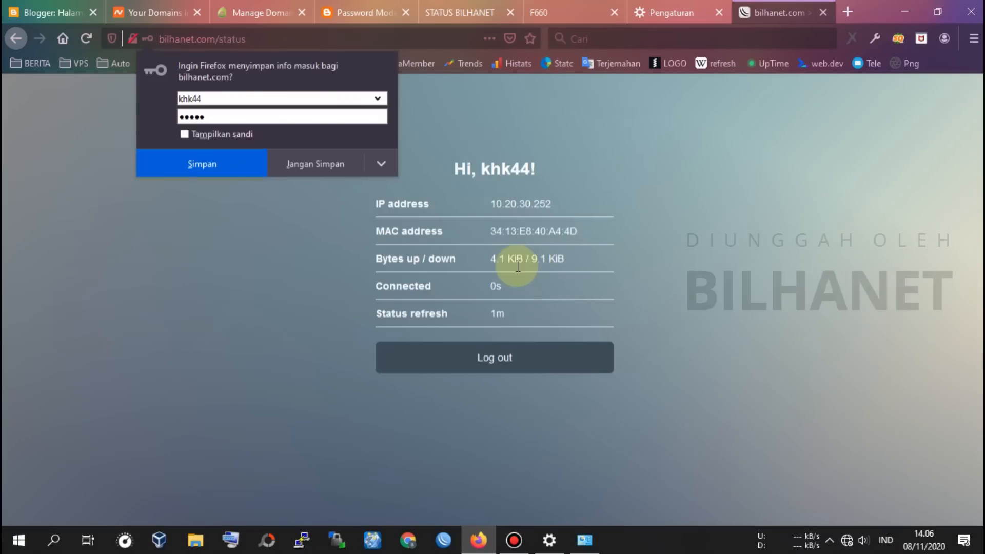
pyautogui.click(316, 164)
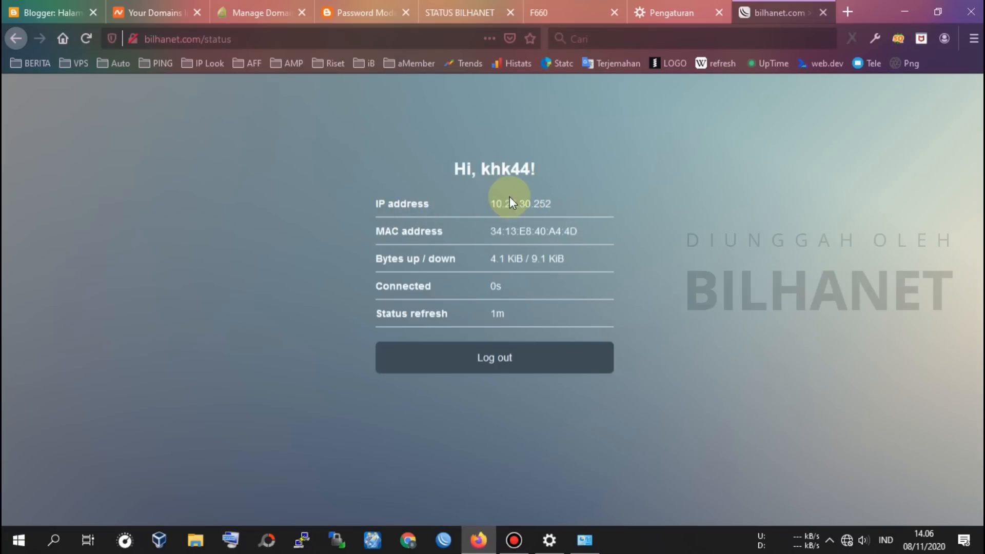
pyautogui.moveTo(491, 204); pyautogui.dragTo(530, 205)
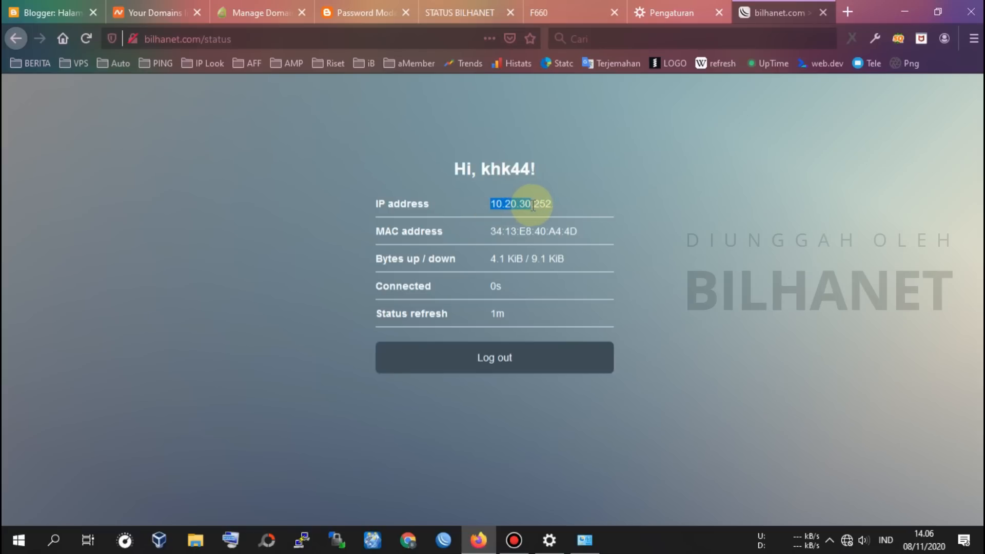
# Search 'speedtest' in a new tab, open the Cyberindo Aditama CBN test at 110% zoom, and start it
pyautogui.click(854, 9)
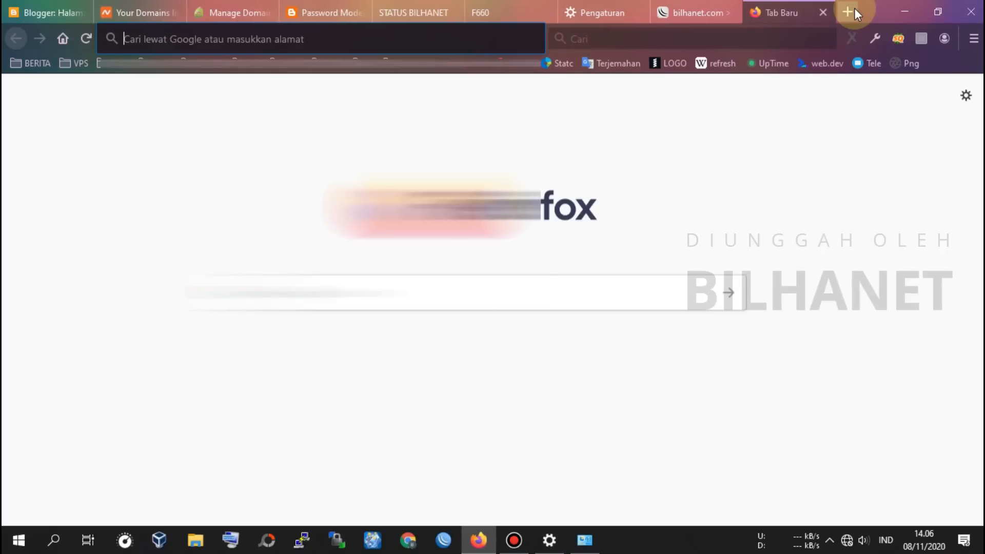
pyautogui.write('speedtest')
pyautogui.press('Return')
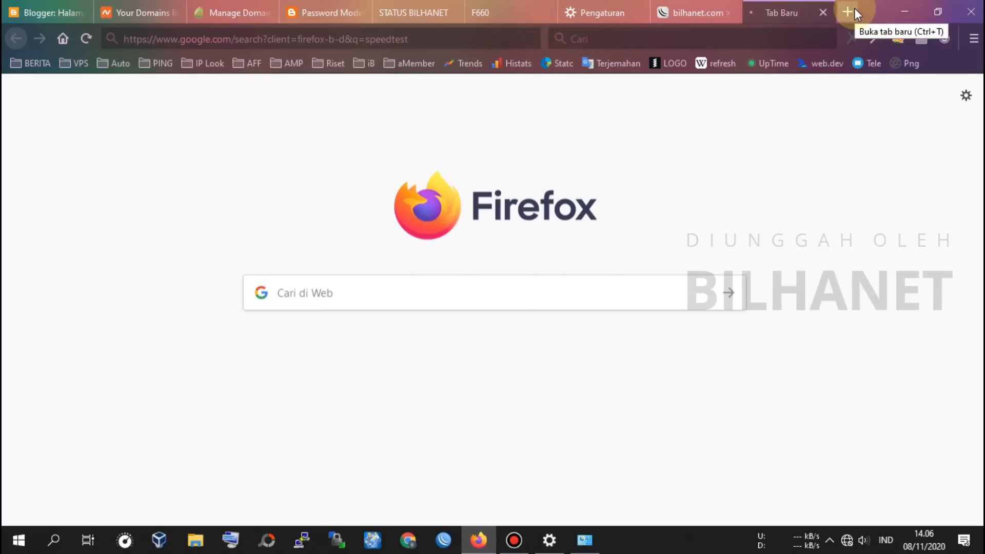
pyautogui.scroll(-2, 149, 282)
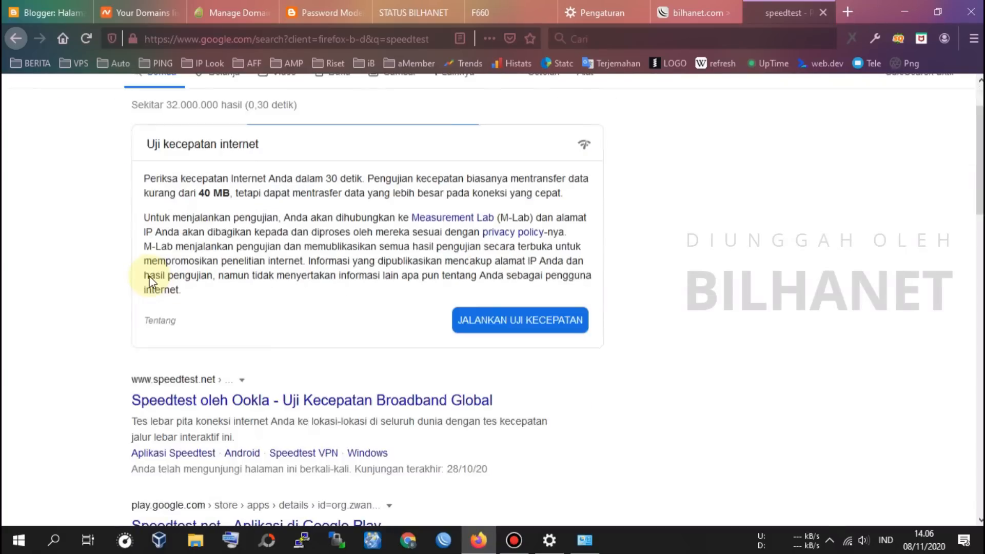
pyautogui.scroll(-5, 143, 293)
pyautogui.scroll(-5, 206, 410)
pyautogui.click(243, 384)
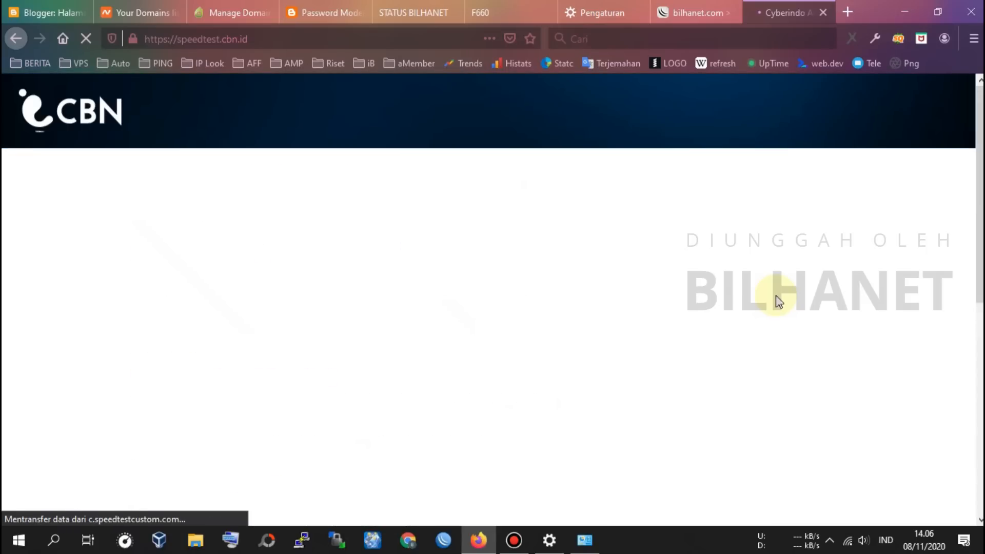
pyautogui.hotkey('ctrl', '+')
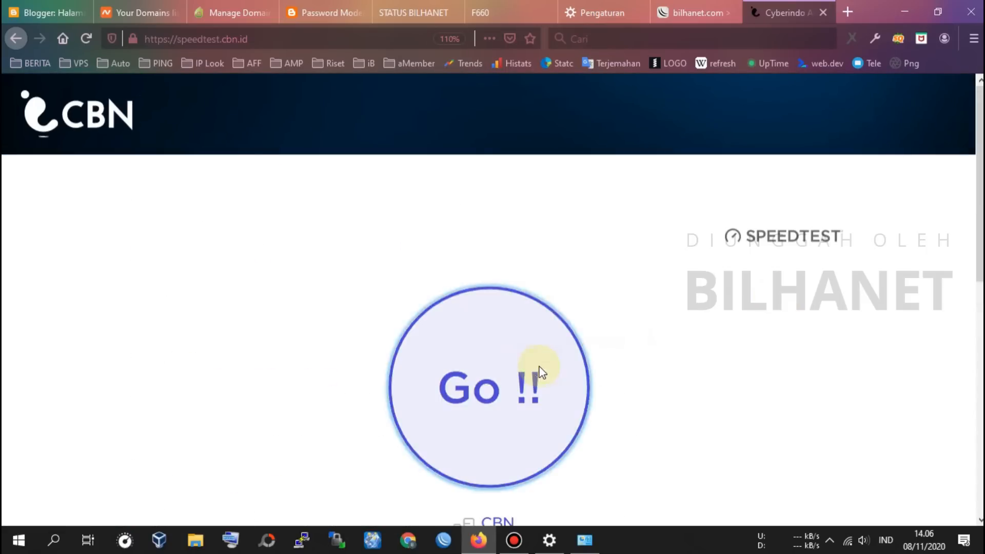
pyautogui.click(536, 370)
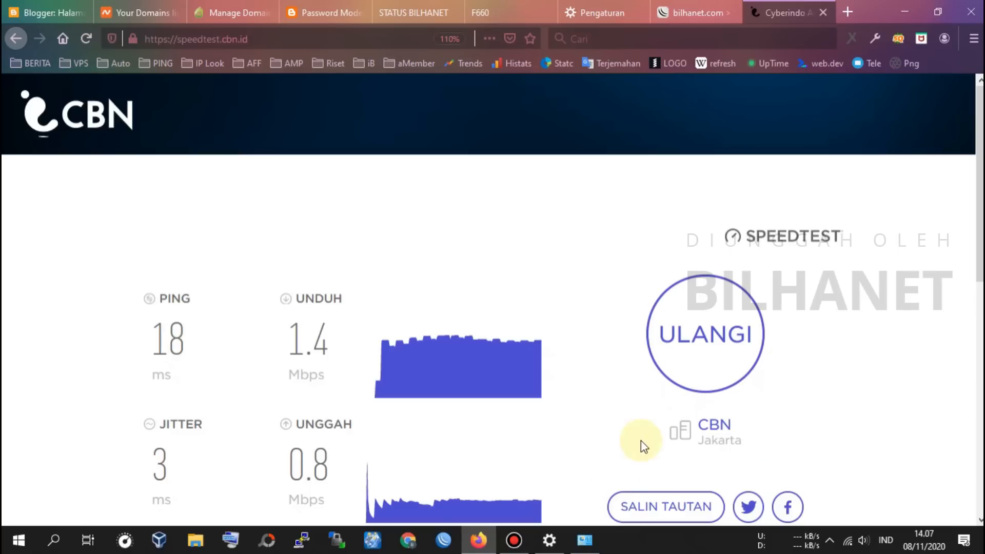
# Re-enable the Ethernet USBLAN adapter in Network Connections
pyautogui.click(584, 540)
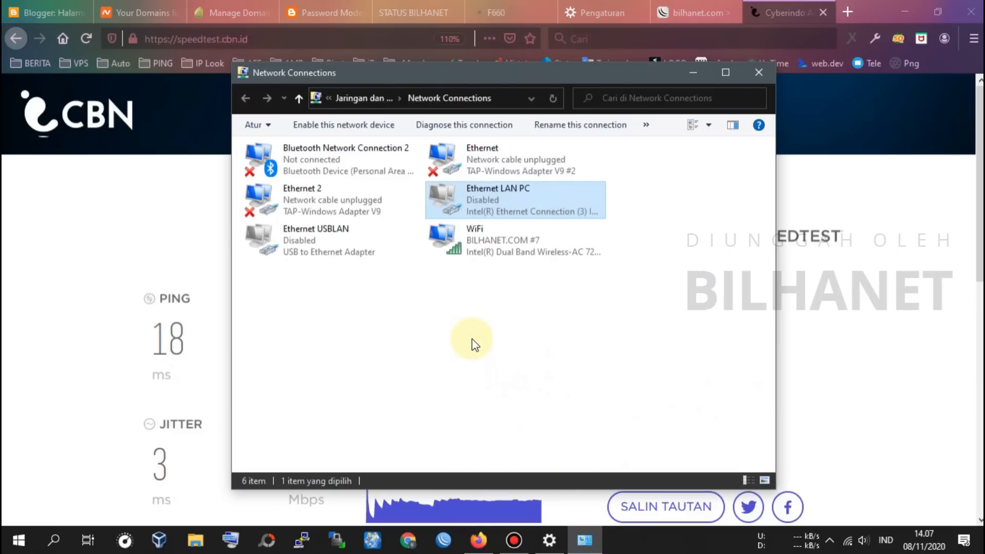
pyautogui.click(338, 245)
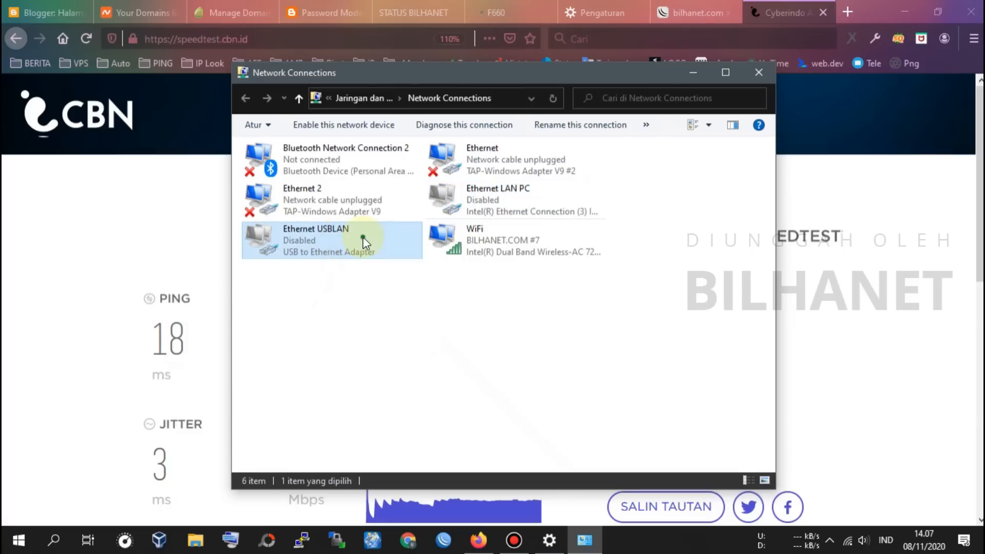
pyautogui.rightClick(363, 237)
pyautogui.click(393, 249)
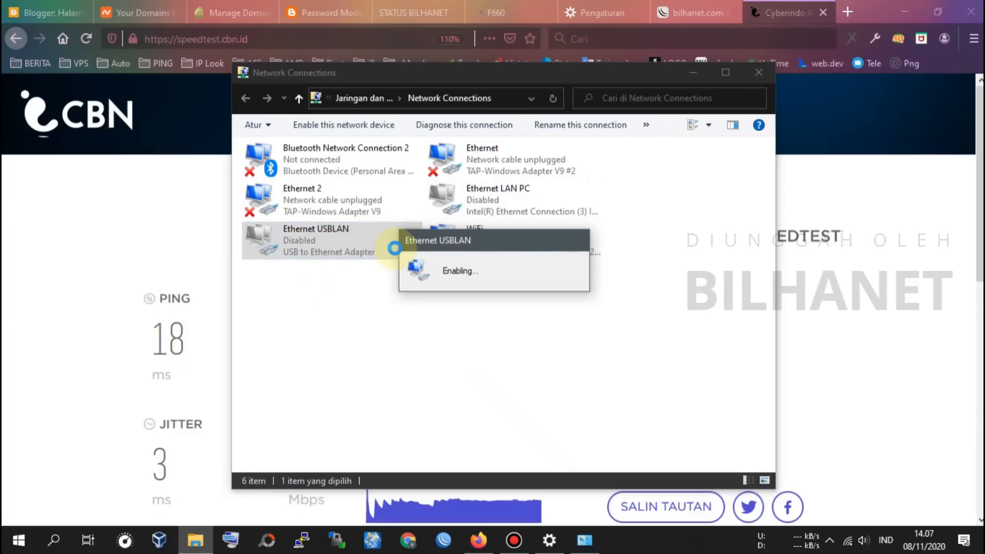
# Set Ethernet USBLAN's IPv4 to obtain IP and DNS addresses automatically
pyautogui.rightClick(343, 244)
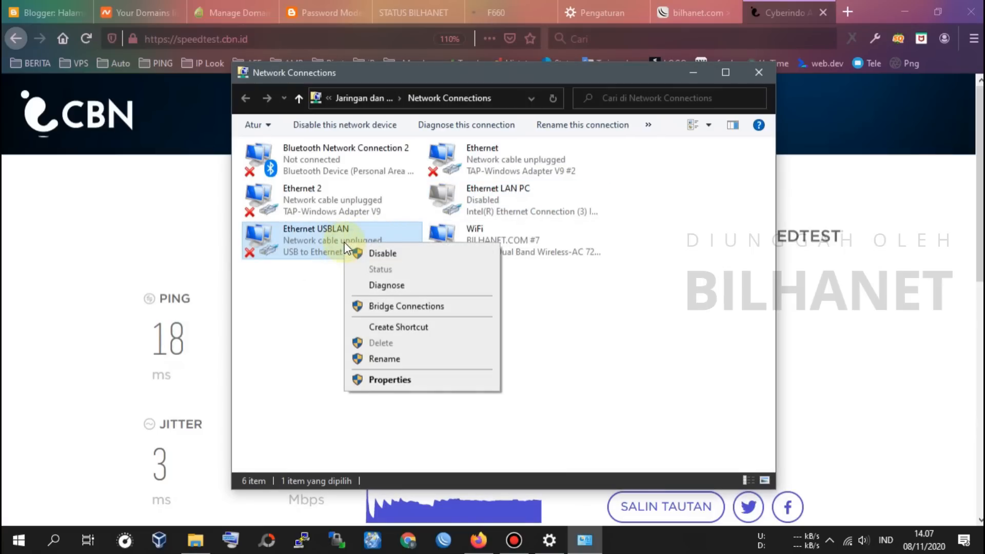
pyautogui.click(388, 380)
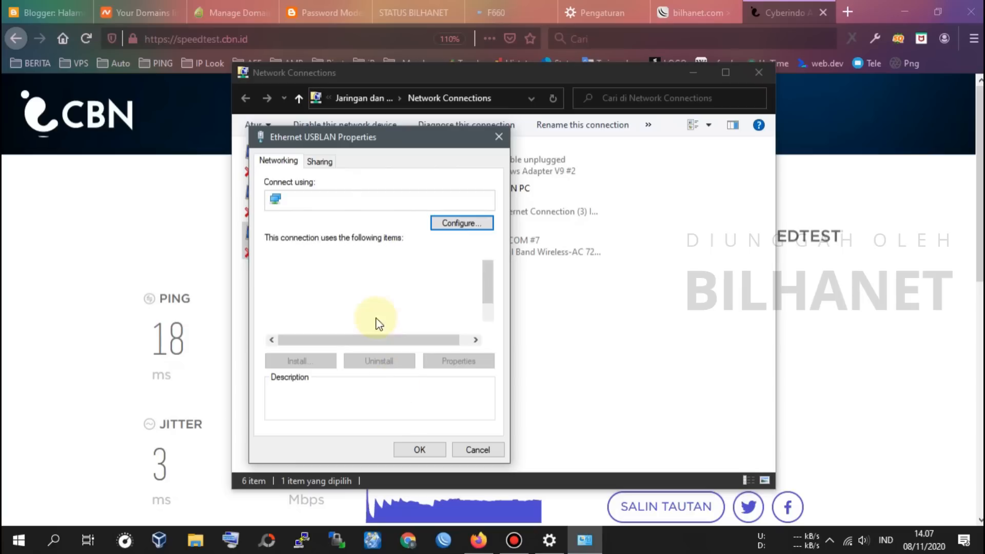
pyautogui.doubleClick(395, 300)
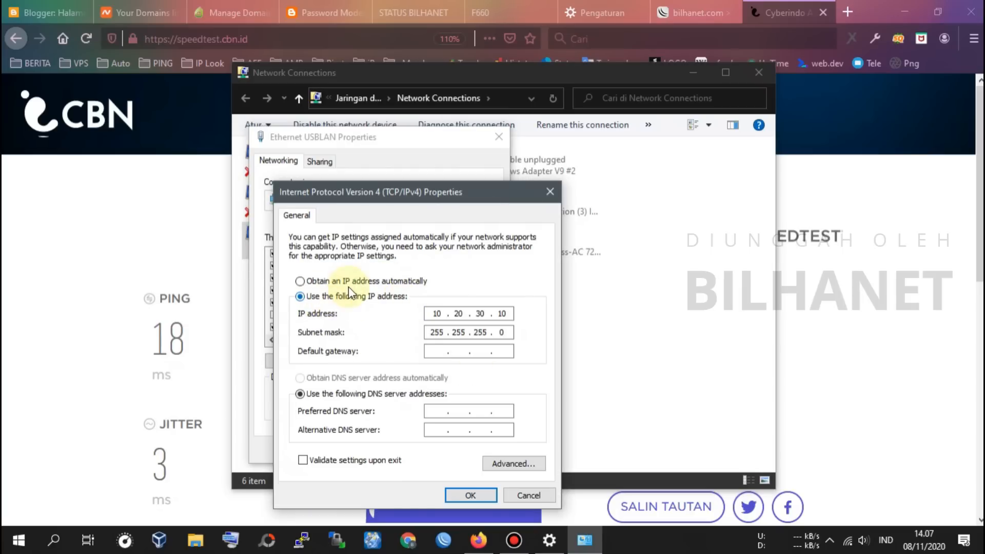
pyautogui.click(370, 282)
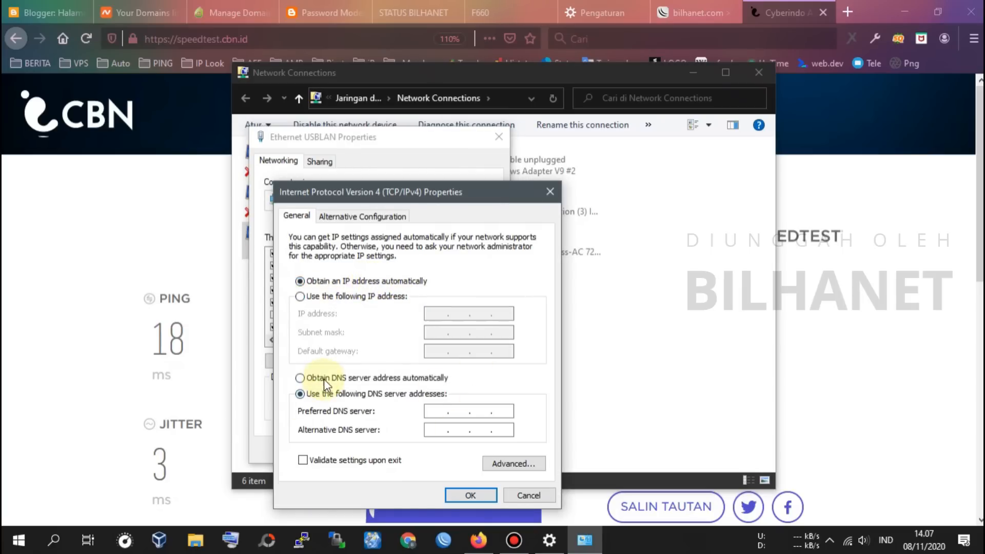
pyautogui.click(324, 378)
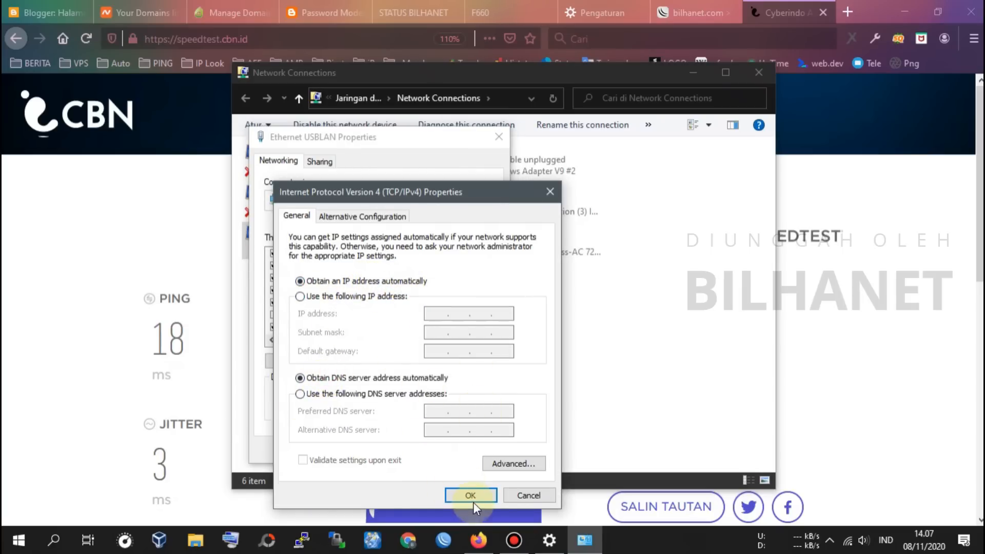
pyautogui.click(470, 495)
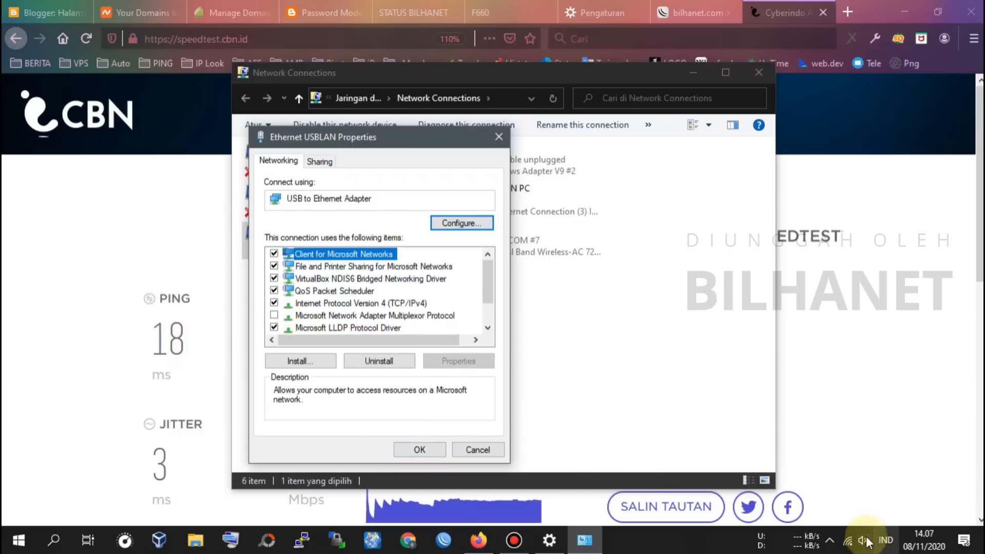
# Turn Wi-Fi off and close the adapter properties with OK
pyautogui.click(847, 541)
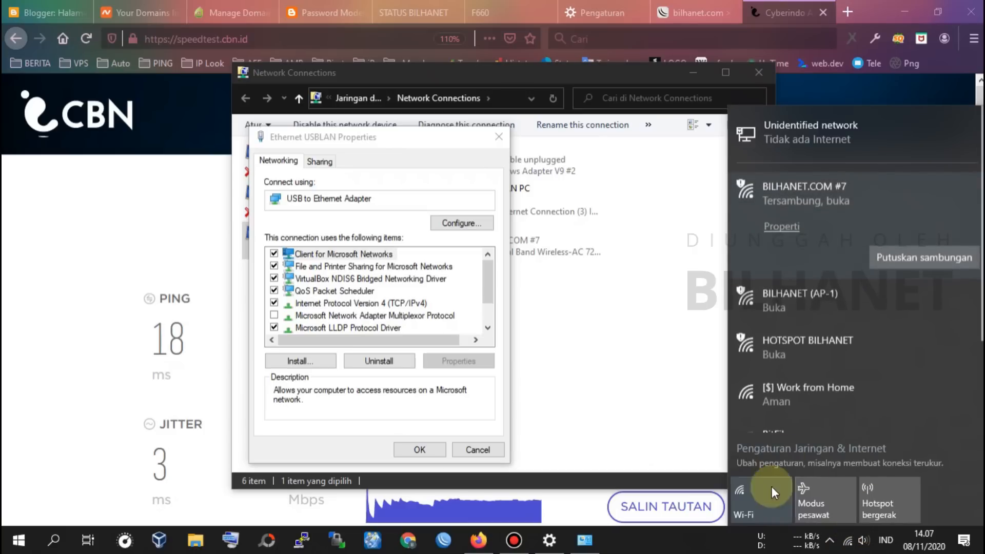
pyautogui.click(768, 500)
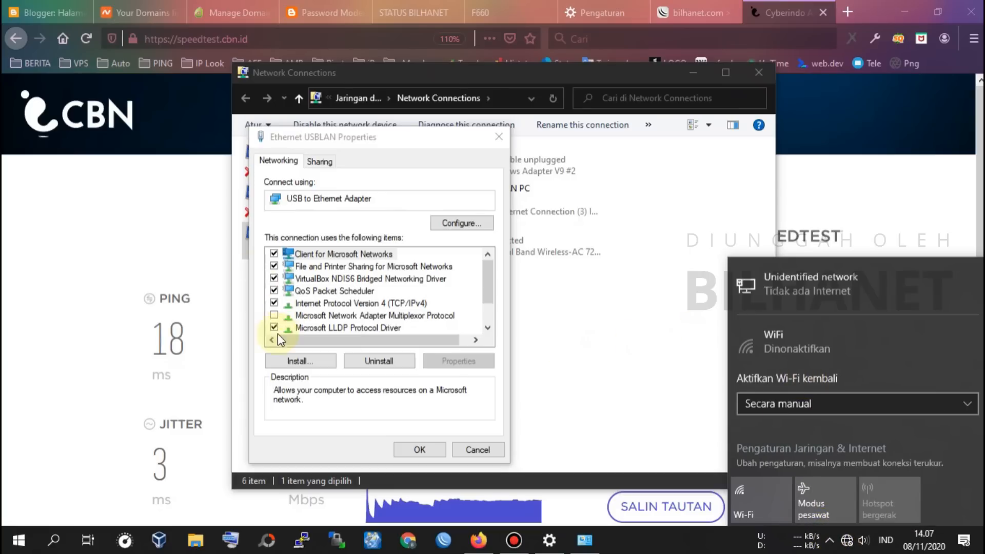
pyautogui.click(421, 448)
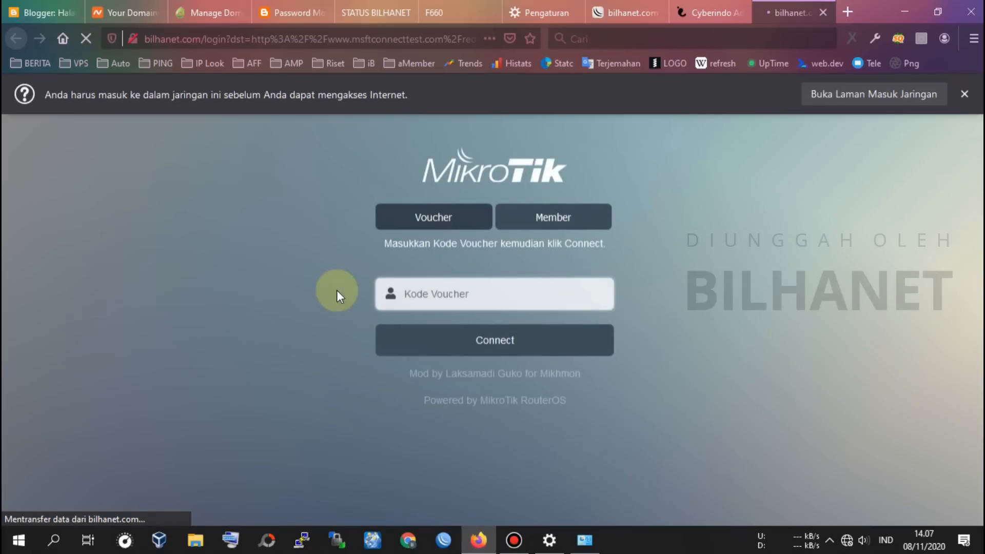
# Sign into the MikroTik hotspot as a member with the account username and password
pyautogui.click(574, 220)
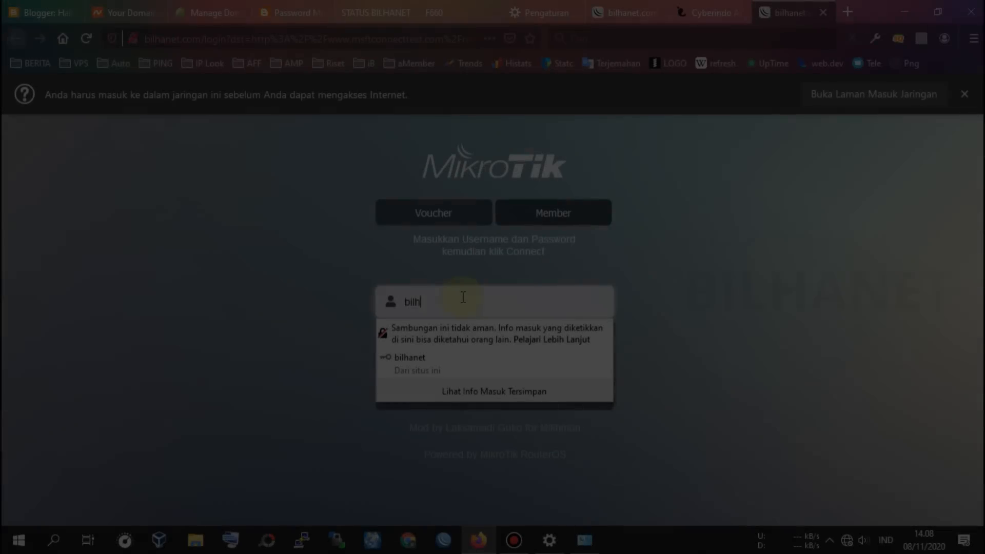
pyautogui.write('anet')
pyautogui.press('Tab')
pyautogui.write('*****')
pyautogui.click(451, 351)
pyautogui.click(512, 396)
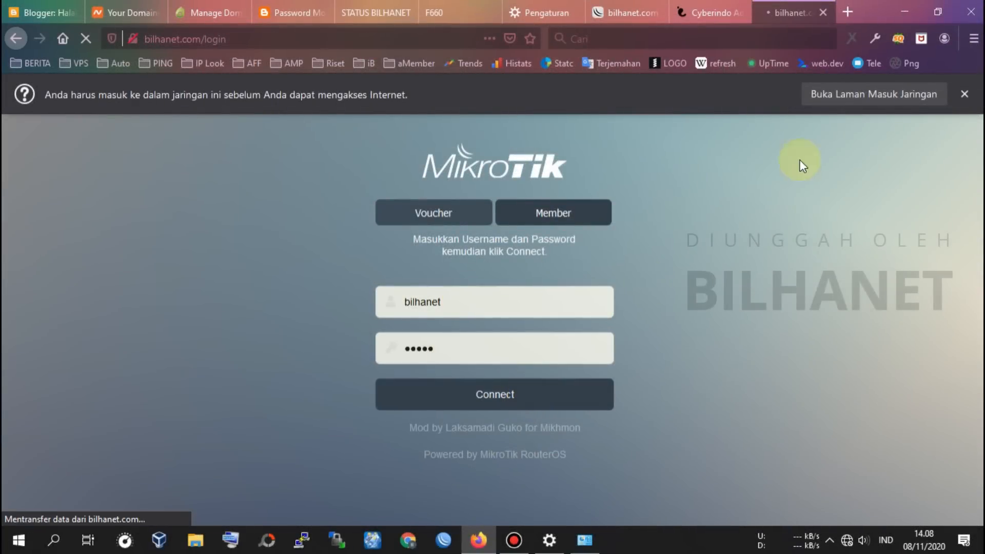
# Check the logged-in status page at 10.20.30.250, then rerun the CBN speed test
pyautogui.click(630, 14)
pyautogui.click(783, 10)
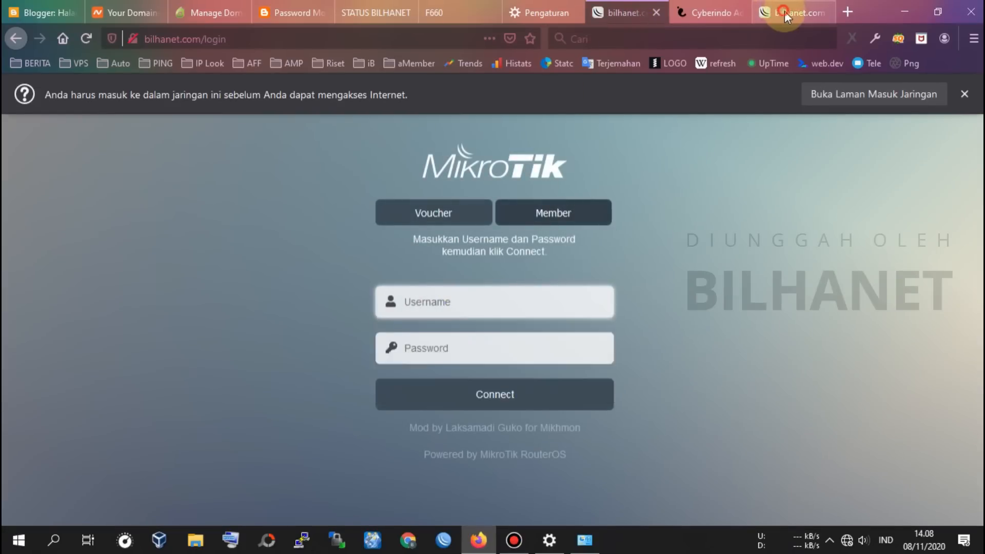
pyautogui.moveTo(473, 172); pyautogui.dragTo(539, 167)
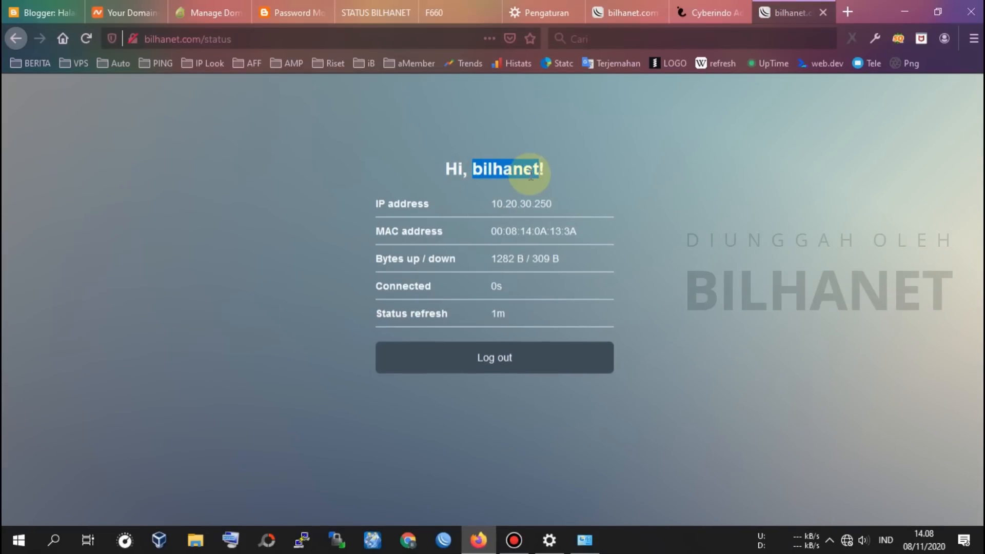
pyautogui.click(710, 14)
pyautogui.click(709, 337)
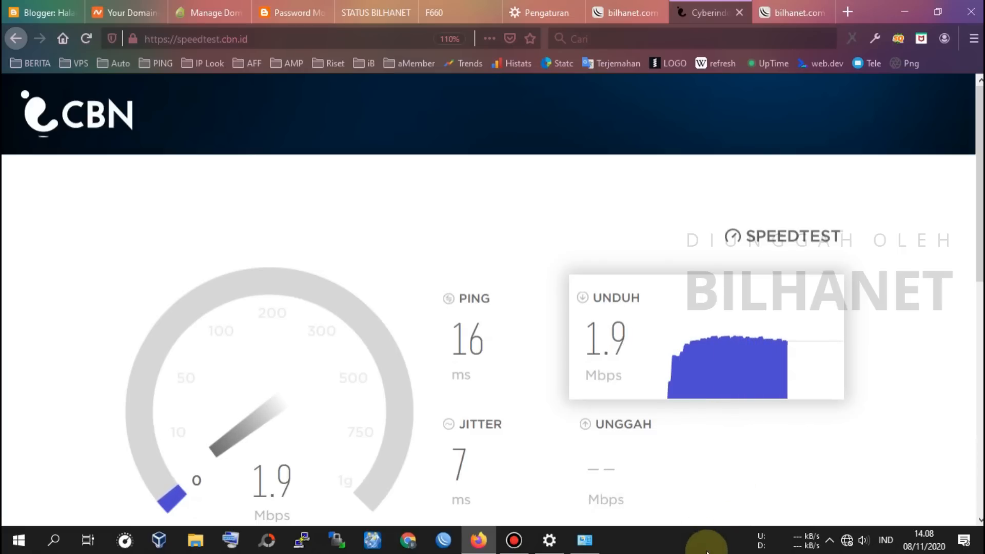
# Switch through the status and speedtest tabs to the F660 tab's router login at 10.20.30.7
pyautogui.click(792, 12)
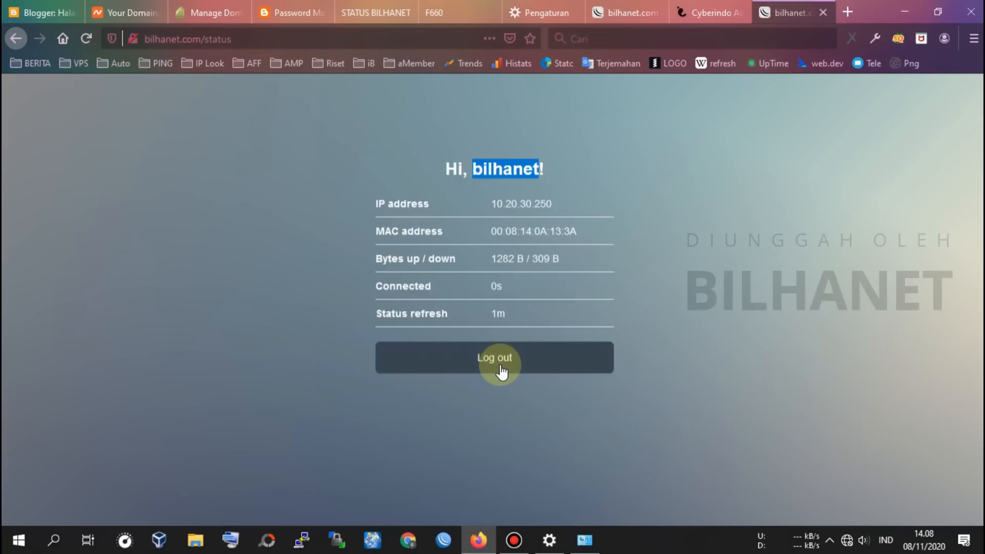
pyautogui.click(707, 11)
pyautogui.click(464, 15)
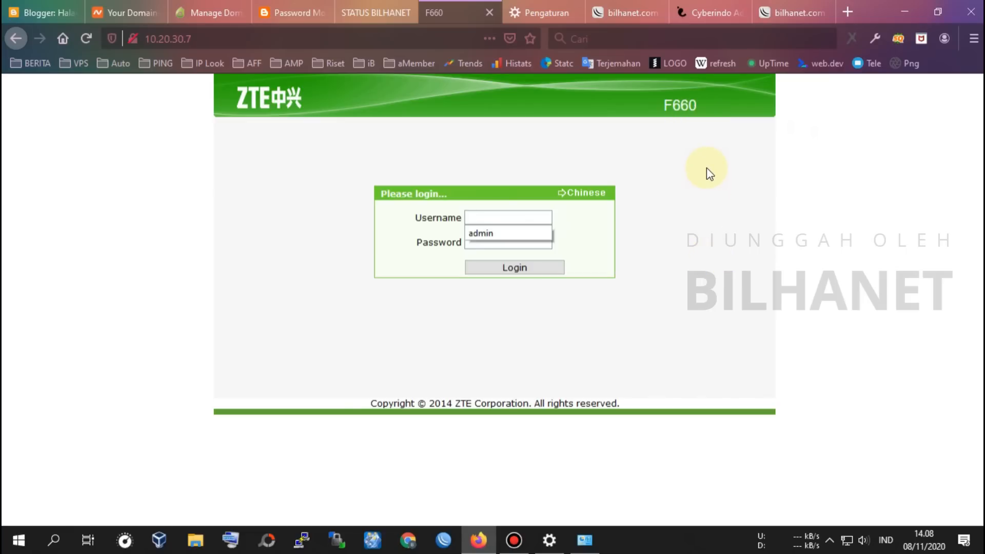
pyautogui.click(659, 323)
pyautogui.click(678, 106)
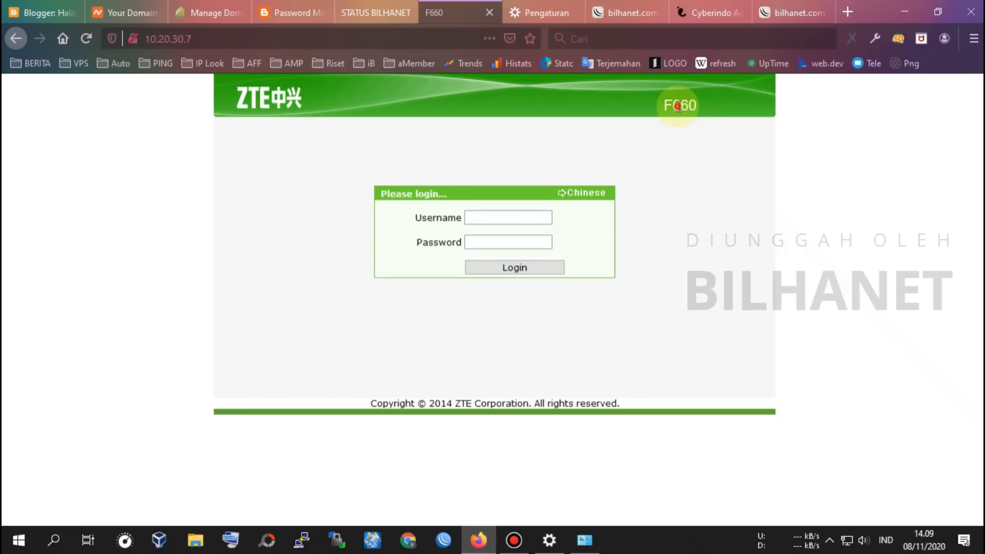